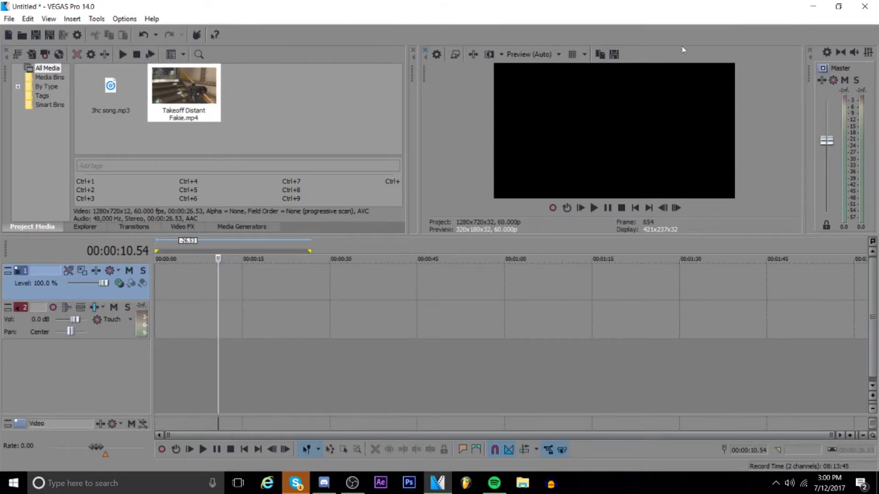
Step: Add Takeoff Distant Fakie.mp4 at the start of the timeline and briefly preview it from about 00:00:02.45
left_click(255, 320)
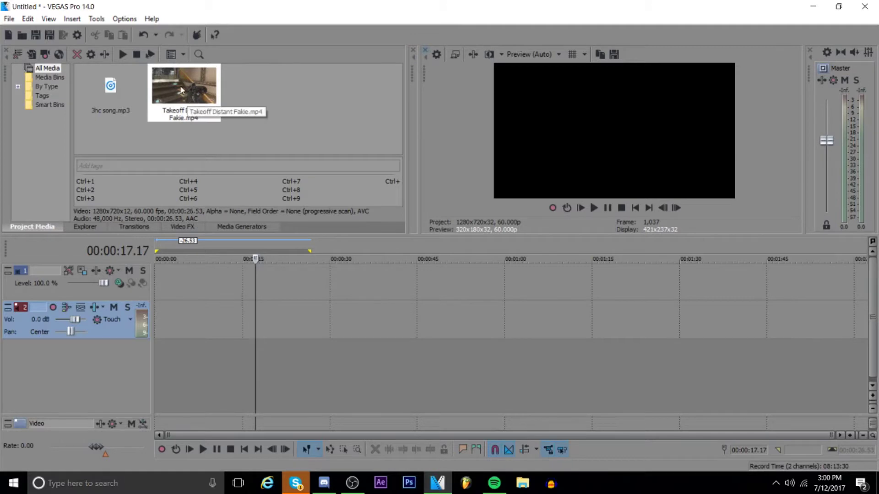
left_click_drag(181, 90, 166, 306)
left_click(171, 283)
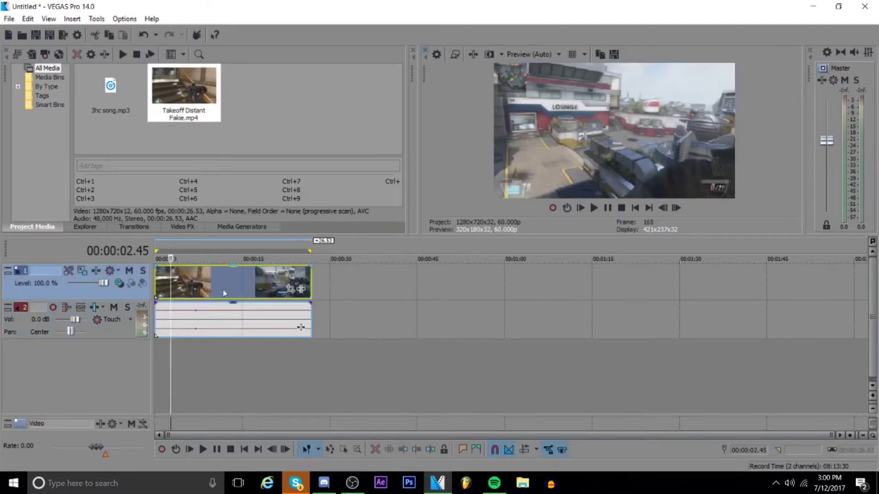
left_click(594, 208)
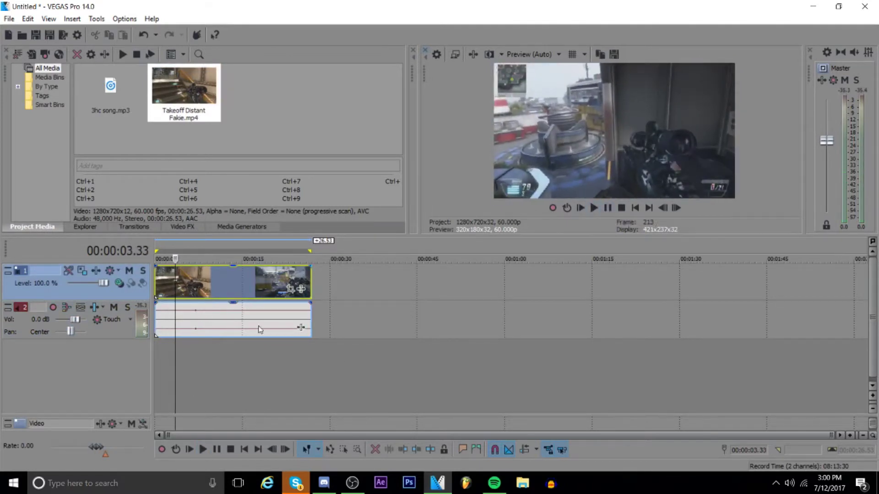
left_click(633, 207)
Step: Delete the gameplay clip's audio event while keeping its video, and return the playhead to the start
left_click(202, 316)
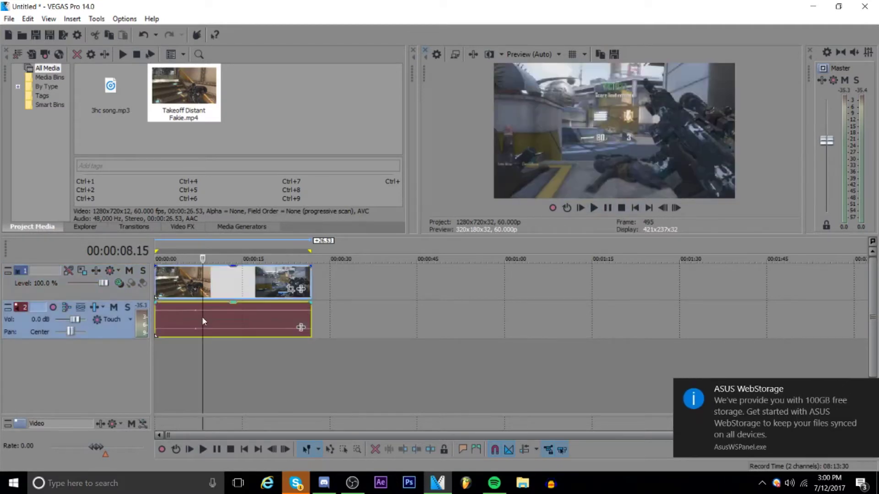
right_click(202, 317)
left_click(248, 239)
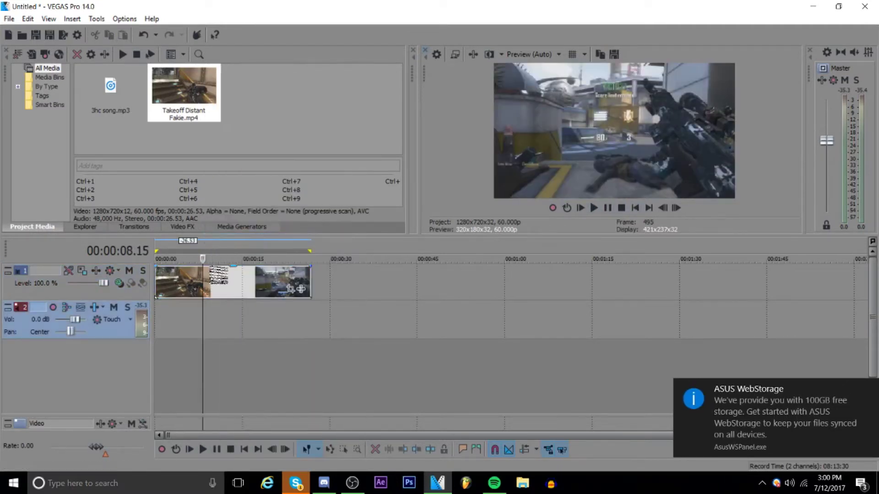
left_click(636, 207)
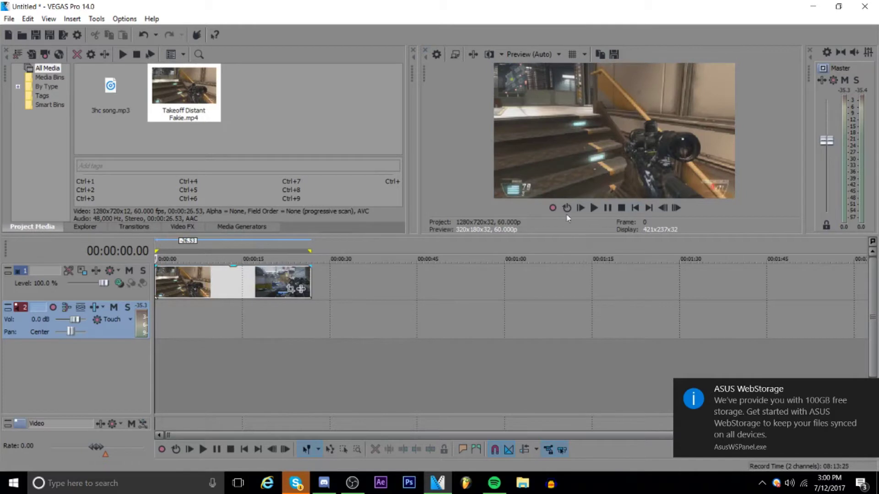
Step: Add 3hc song.mp3 to the audio track from the start of the timeline and preview its opening with the clip
left_click_drag(111, 94, 156, 330)
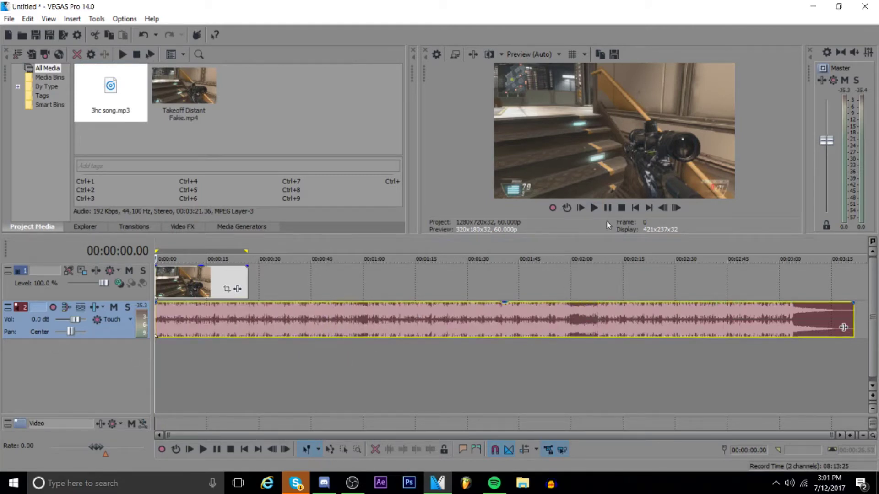
left_click(593, 208)
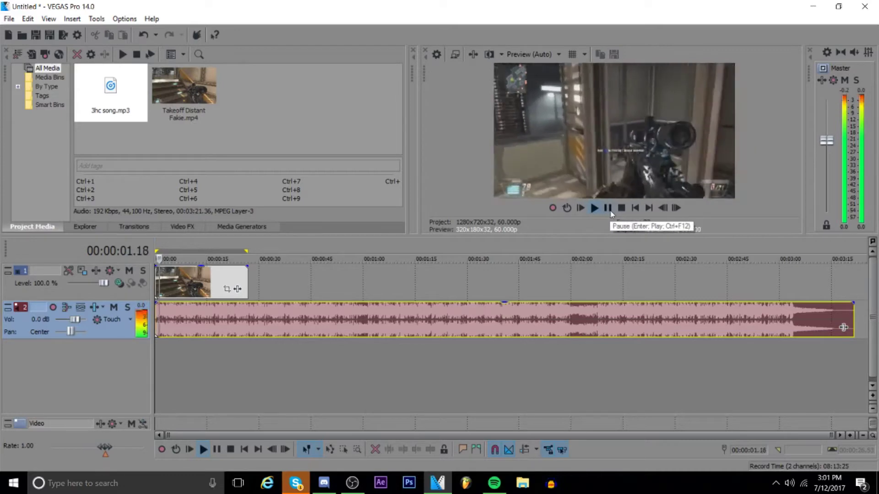
scroll(383, 290, "up", 4)
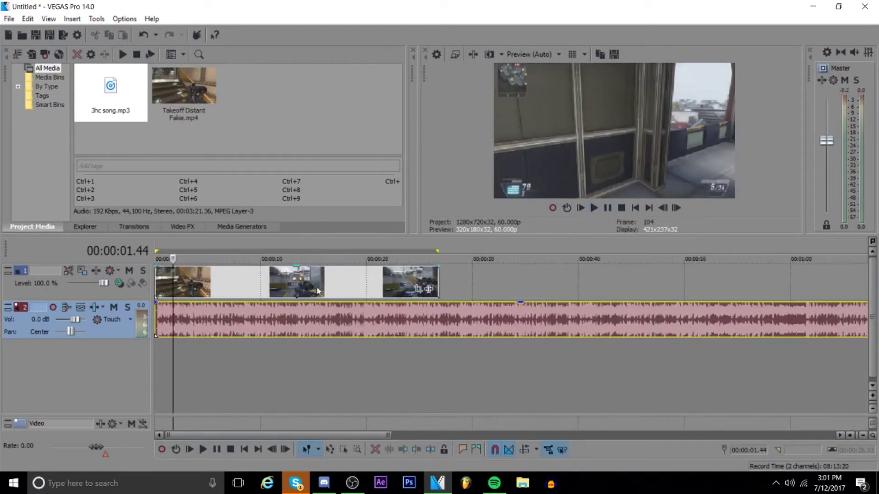
left_click(279, 279)
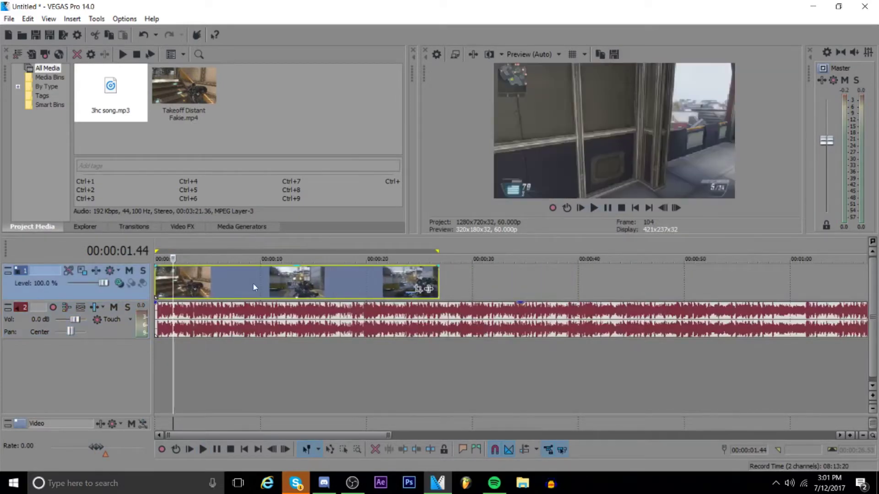
left_click(635, 209)
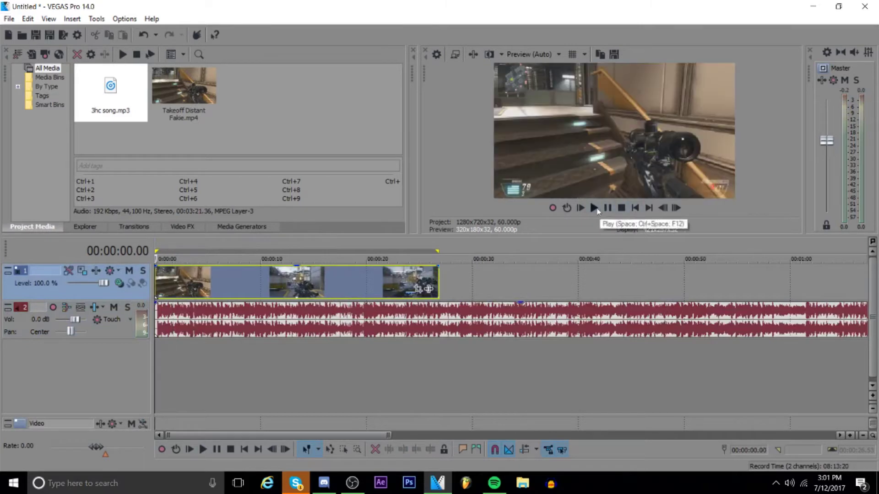
left_click_drag(201, 285, 153, 246)
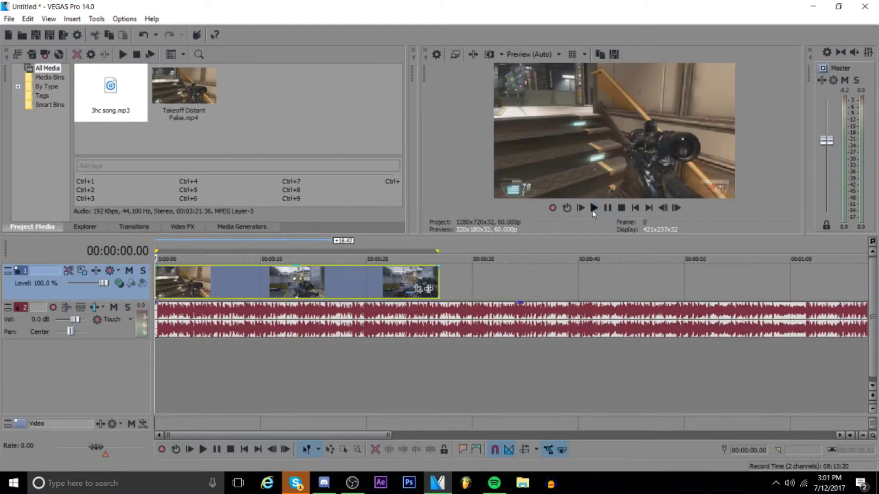
Step: Place a marker at 00:00:00.17, where the song's first beat begins in the waveform
scroll(330, 347, "up", 3)
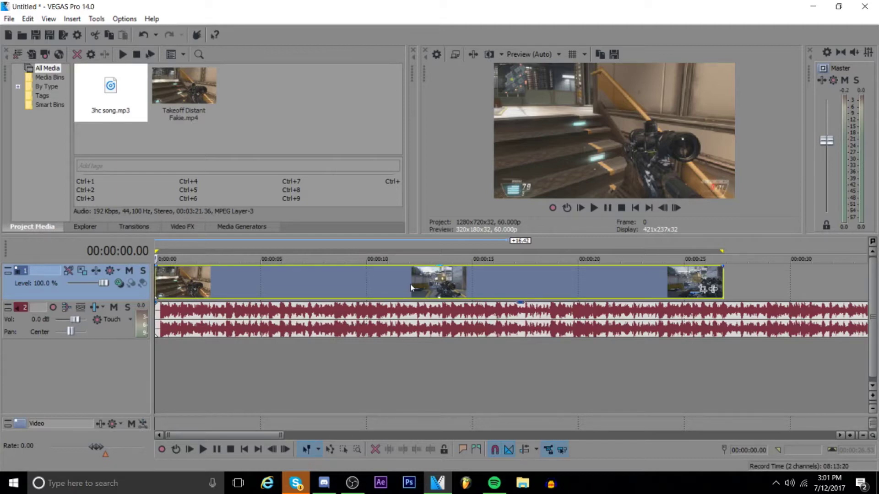
left_click(163, 317)
scroll(365, 355, "up", 8)
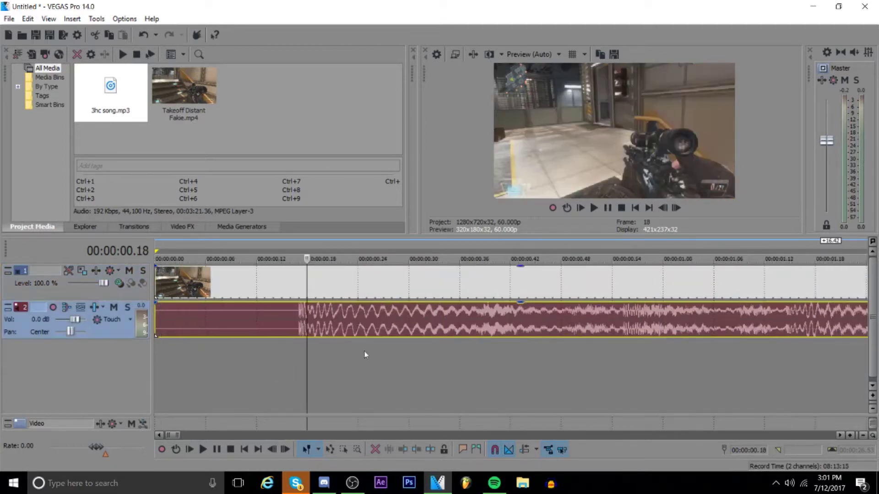
left_click(298, 318)
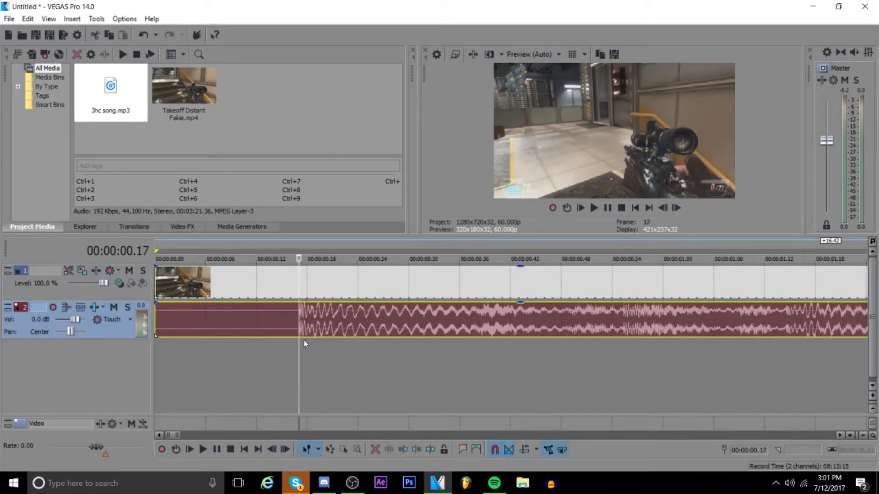
key("m")
Step: Listen to the song past the first marker and examine the waveform around 00:00:00.39 for the next beat
scroll(339, 314, "down", 4)
scroll(339, 315, "down", 3)
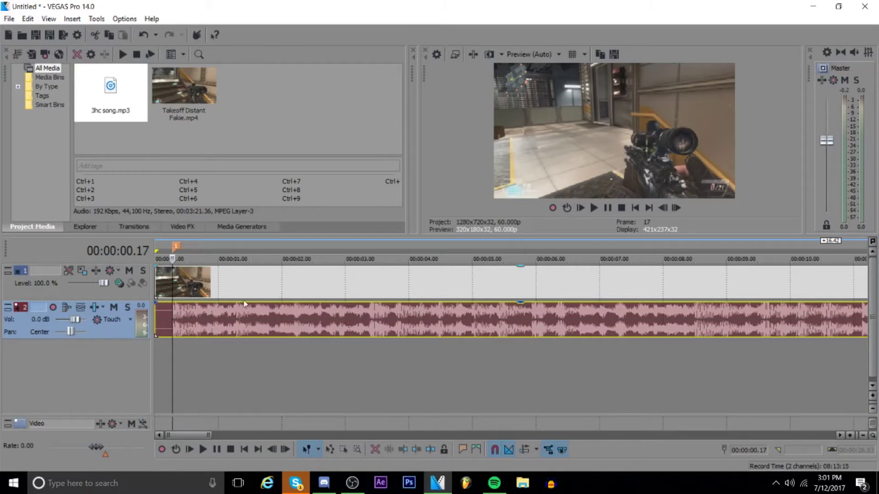
key("space")
key("space")
left_click(196, 315)
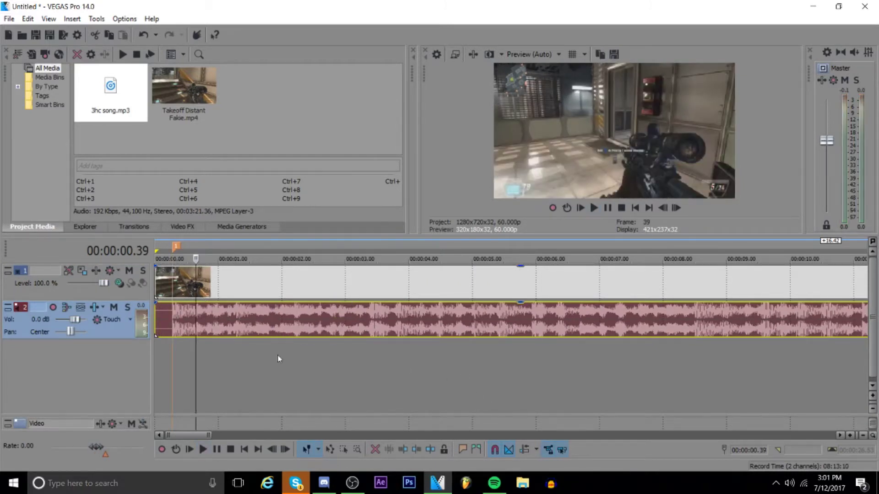
key("space")
key("space")
scroll(366, 321, "up", 4)
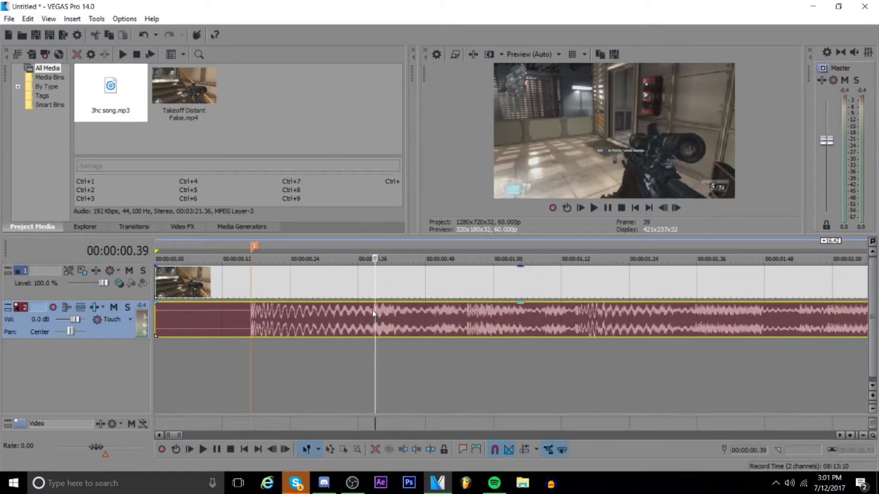
left_click(376, 281)
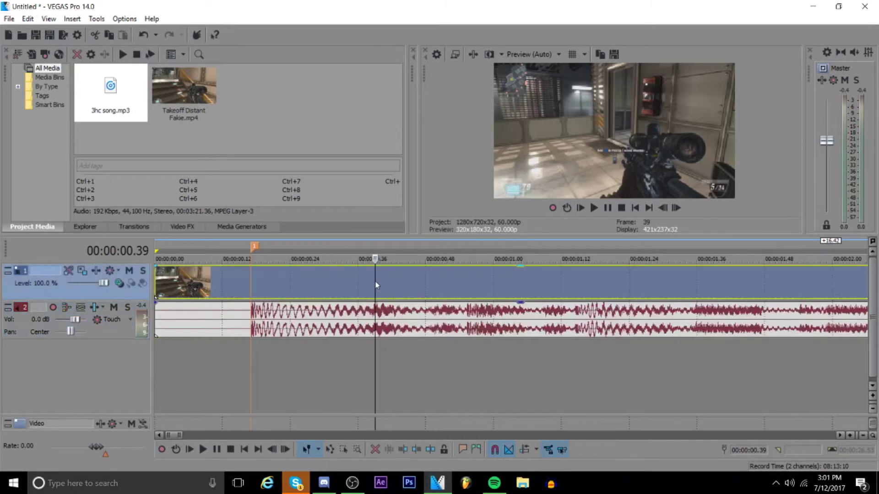
left_click(373, 315)
left_click(364, 313)
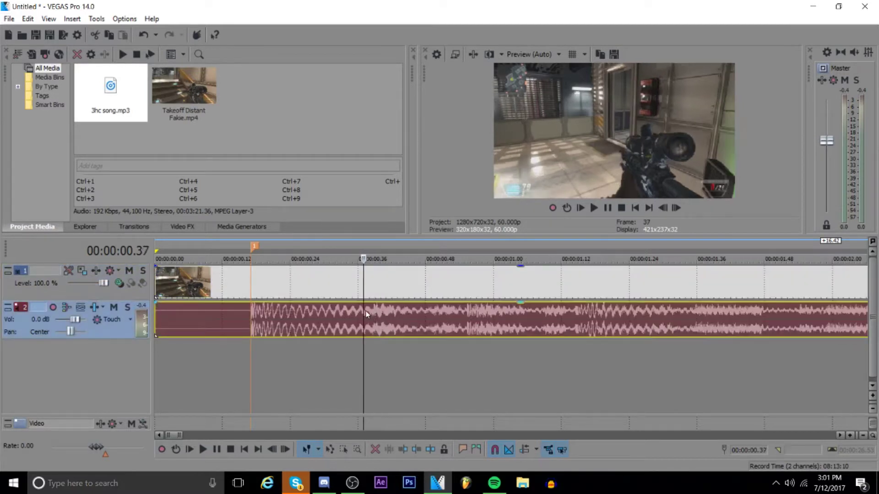
left_click(373, 313)
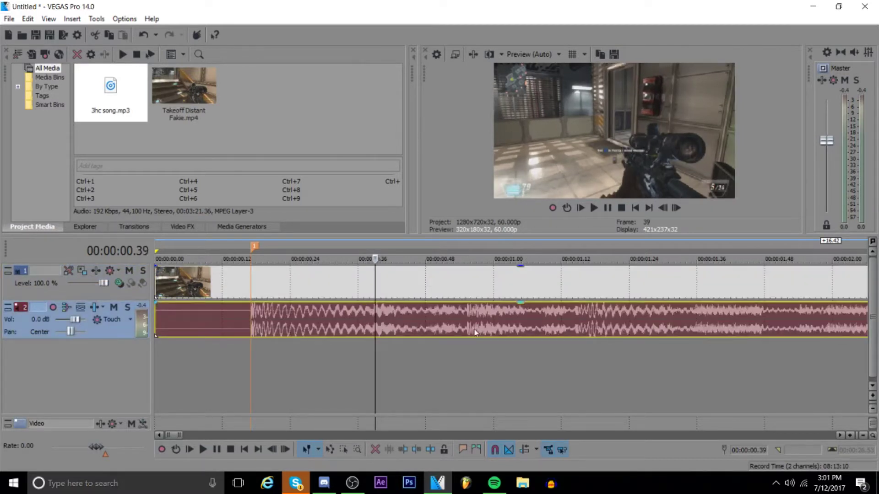
Step: Locate the song's second beat in the enlarged waveform and place a marker at 00:00:00.55
left_click(466, 315)
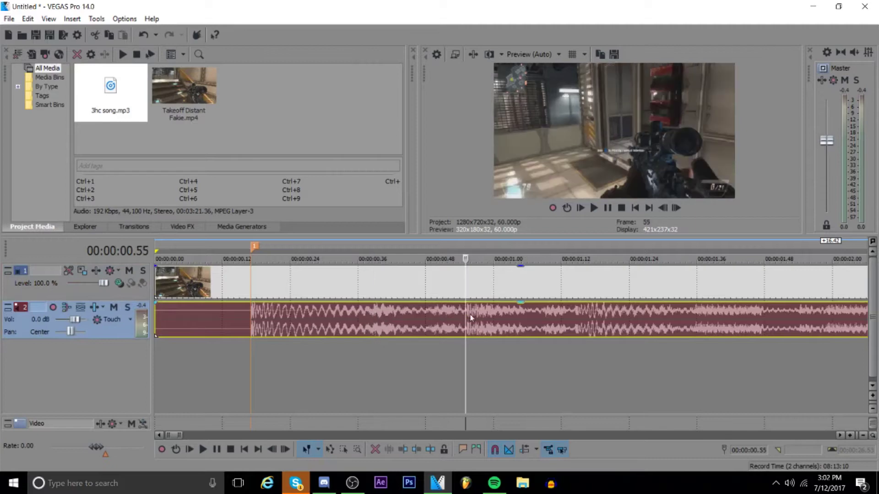
scroll(476, 315, "up", 2)
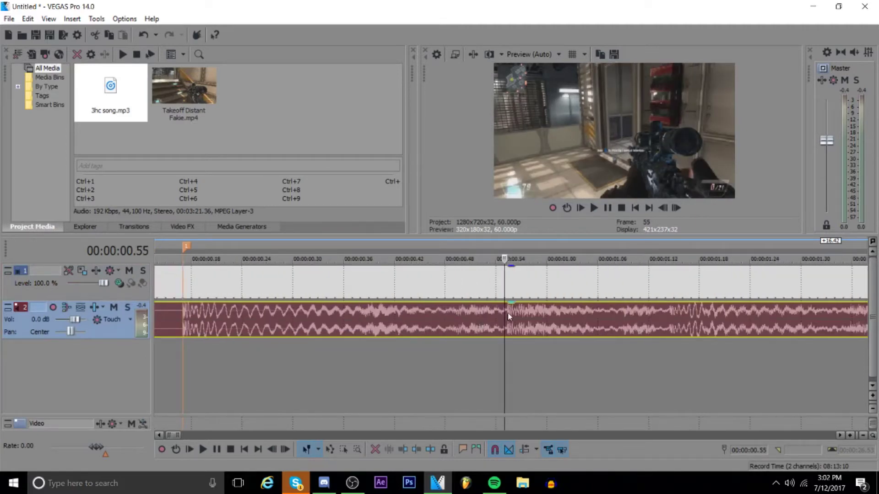
key("Right")
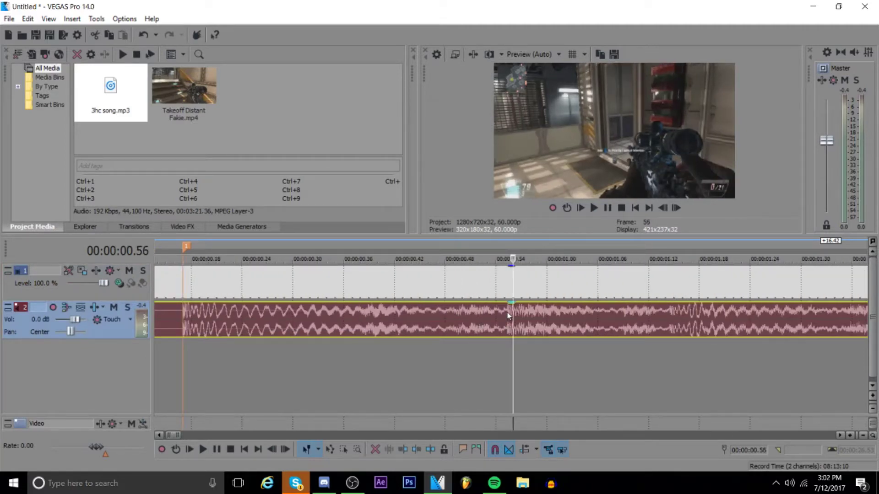
scroll(507, 312, "up", 3)
key("Left")
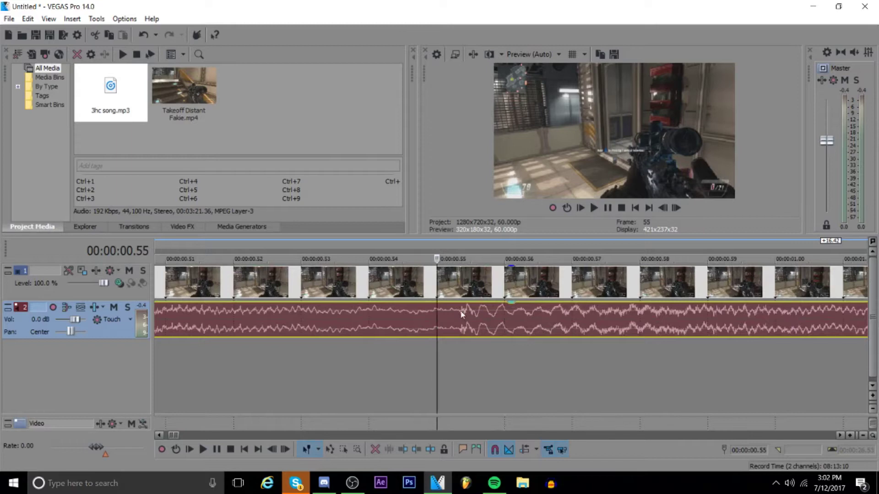
key("m")
Step: Play on from the second marker and place a marker on the song's next beat, shortly after 00:00:01.00
scroll(462, 314, "up", 3)
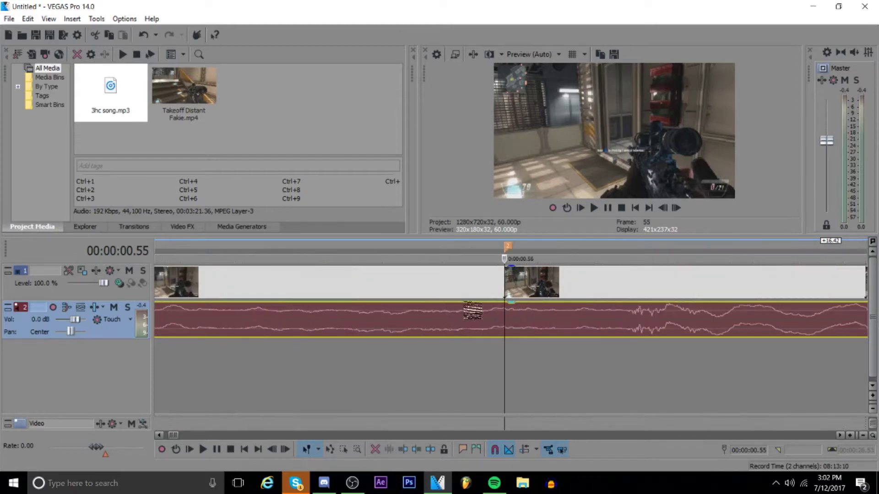
key("Right")
key("Right")
key("Right")
scroll(512, 318, "up", 4)
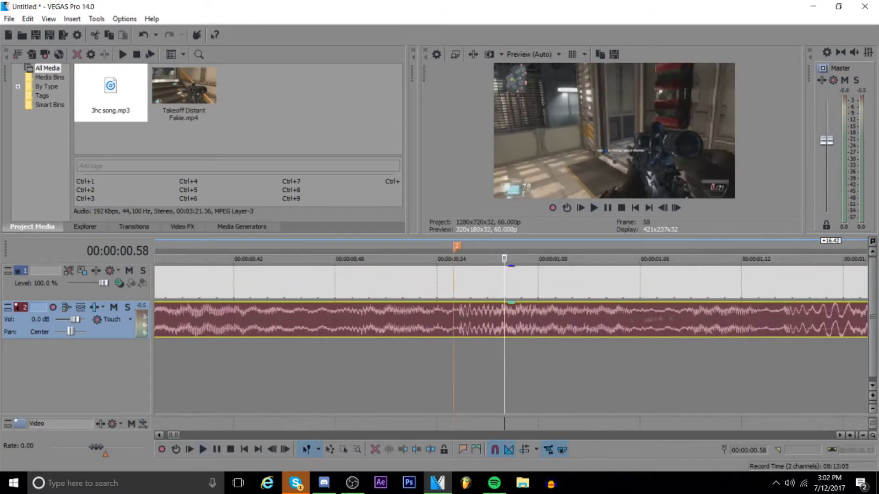
scroll(406, 337, "down", 5)
key("space")
key("m")
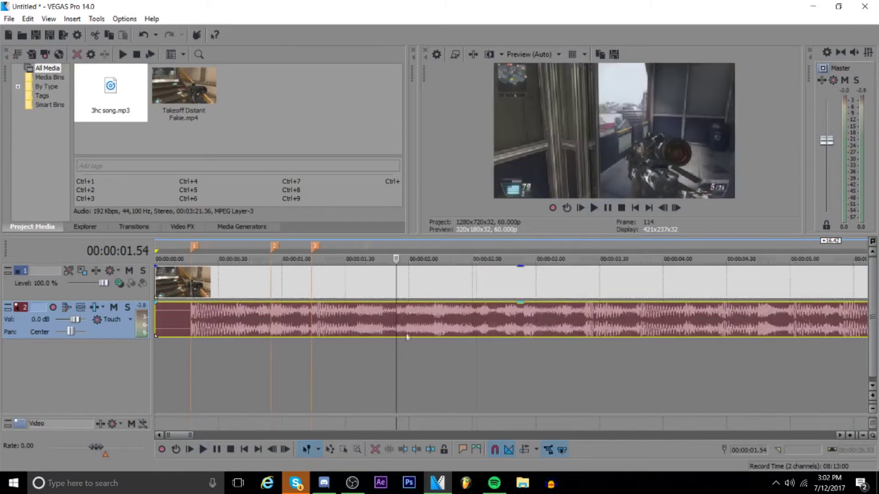
Step: Continue through the song and place seven more markers on its beats, up to about 00:00:05.00
key("m")
key("m")
key("m")
key("m")
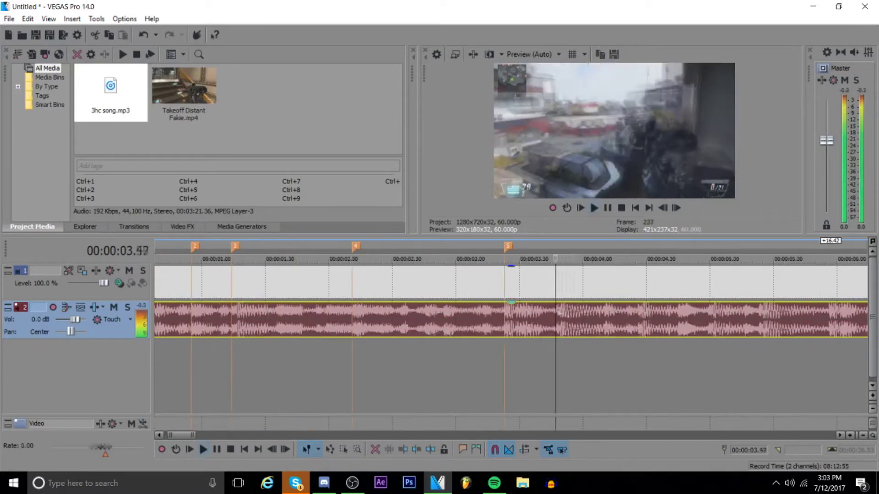
key("m")
key("m")
key("m")
key("m")
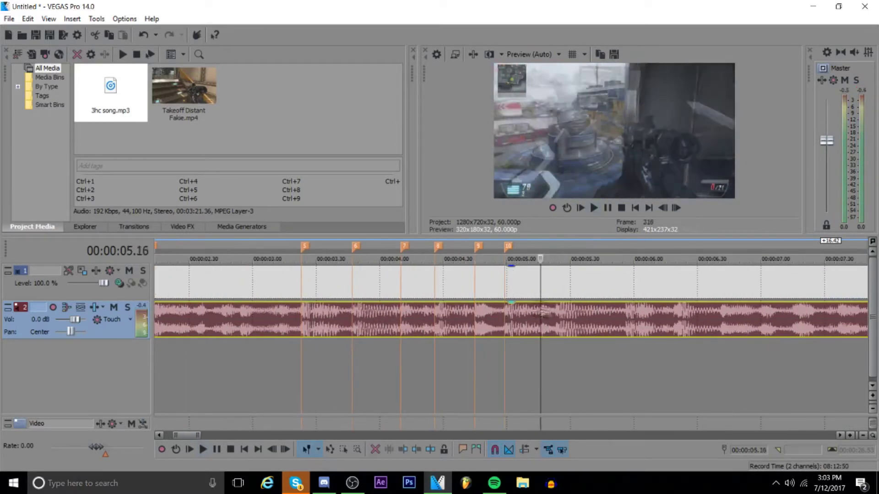
Step: Mark seven further beats of the song, ending with markers at 00:00:11.08 and 00:00:11.27
key("m")
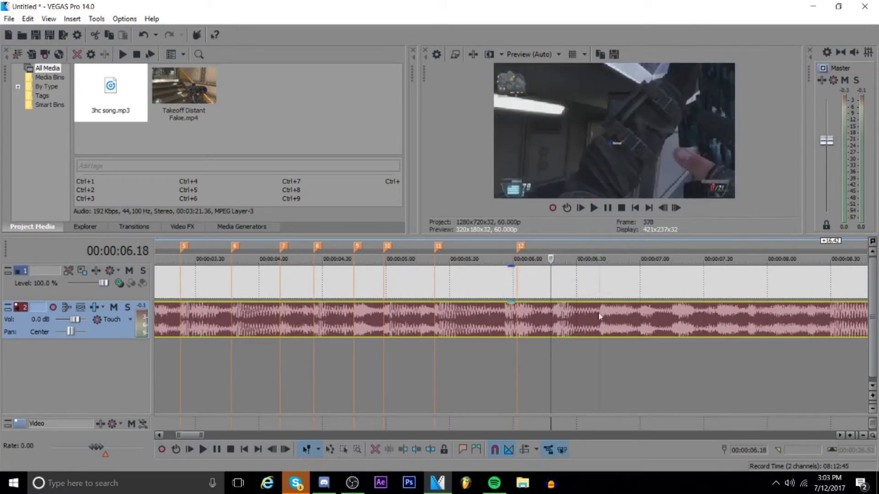
key("m")
key("m")
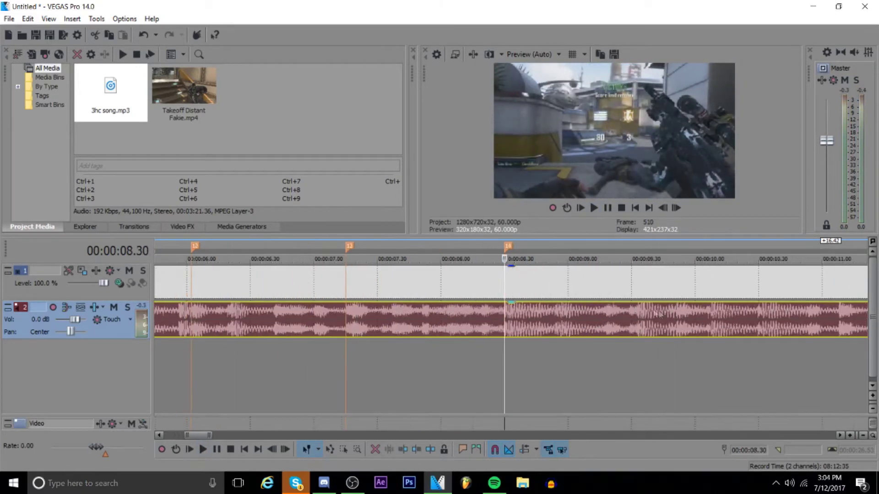
key("m")
key("m")
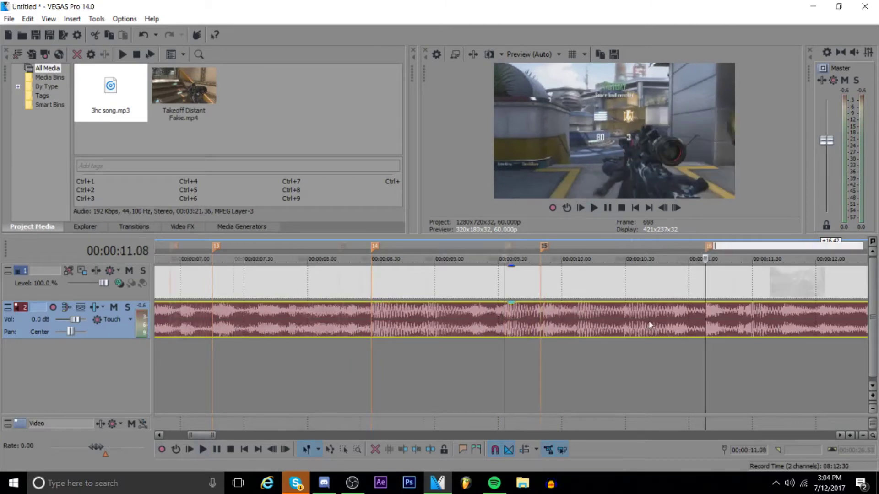
key("m")
scroll(545, 314, "down", 10)
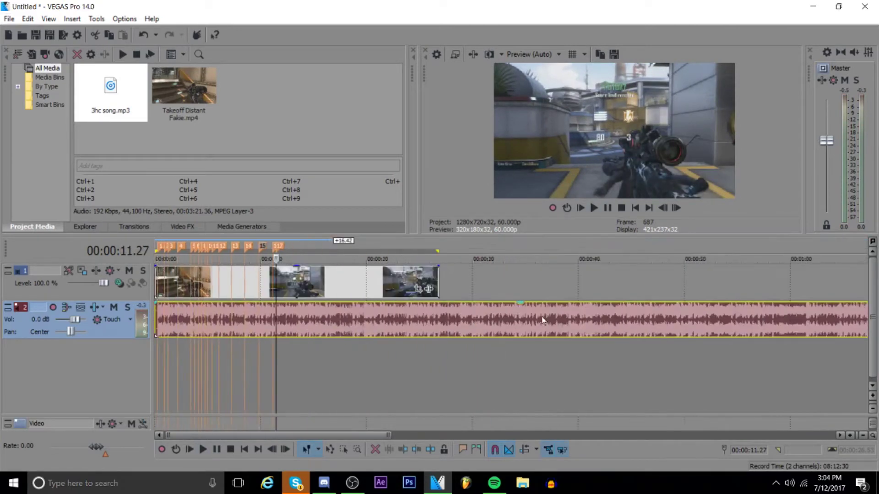
scroll(537, 315, "down", 2)
scroll(592, 314, "up", 10)
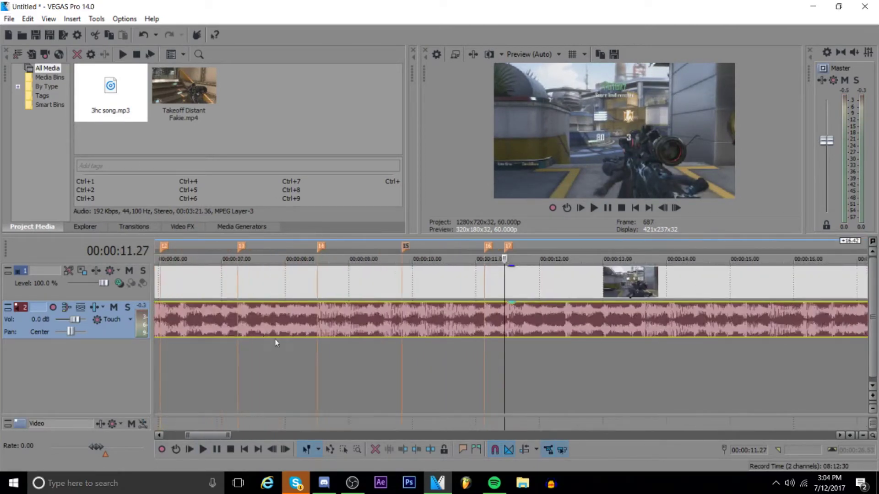
Step: Trim about 00:00:01.52 off the beginning of the gameplay clip, keeping the clip at the start of the timeline
scroll(590, 317, "down", 5)
scroll(582, 316, "up", 1)
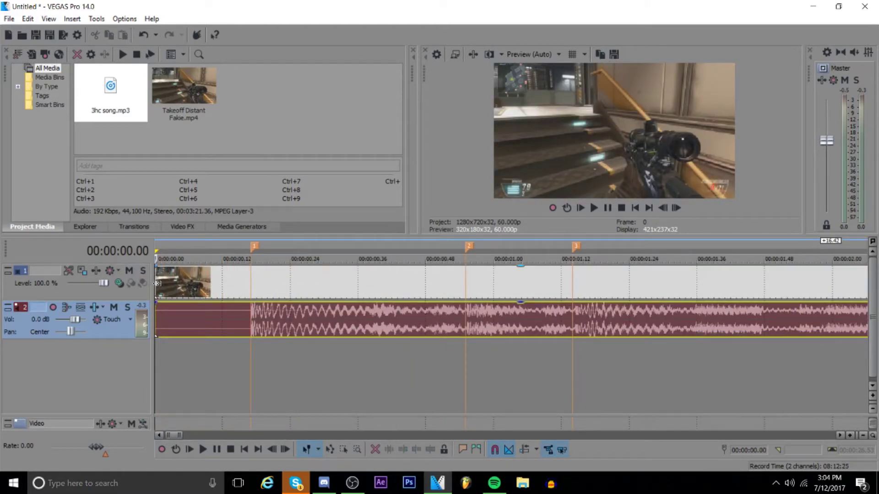
mouse_move(156, 283)
left_mouse_down()
mouse_move(808, 292)
mouse_move(167, 292)
left_mouse_up()
scroll(316, 302, "down", 8)
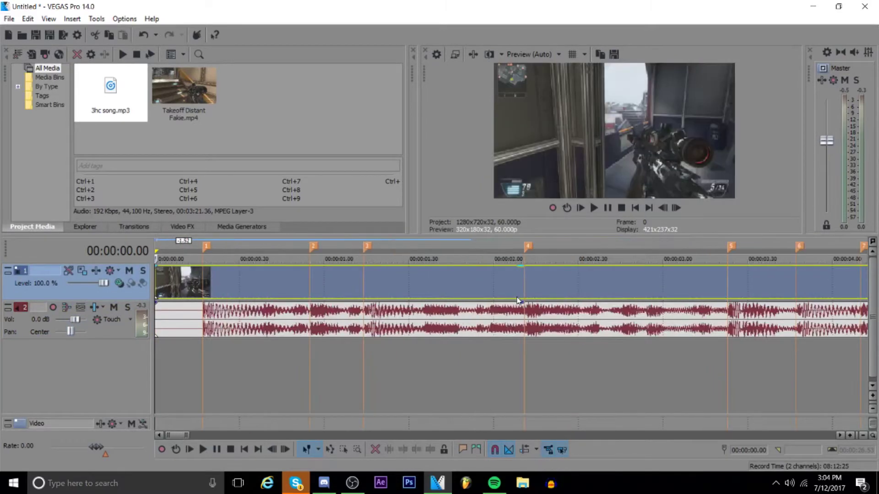
scroll(300, 286, "up", 1)
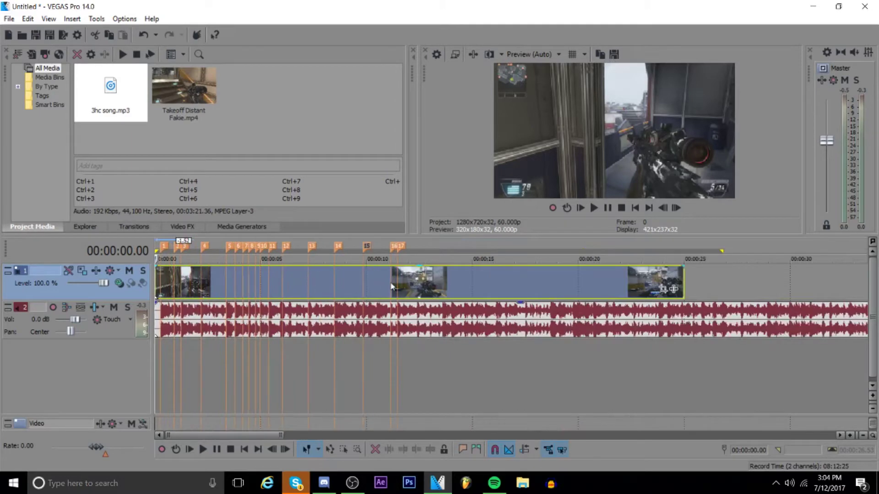
Step: Silence the song by lowering its gain and play the gameplay from 00:00:10.50 into the final killcam
left_click(385, 285)
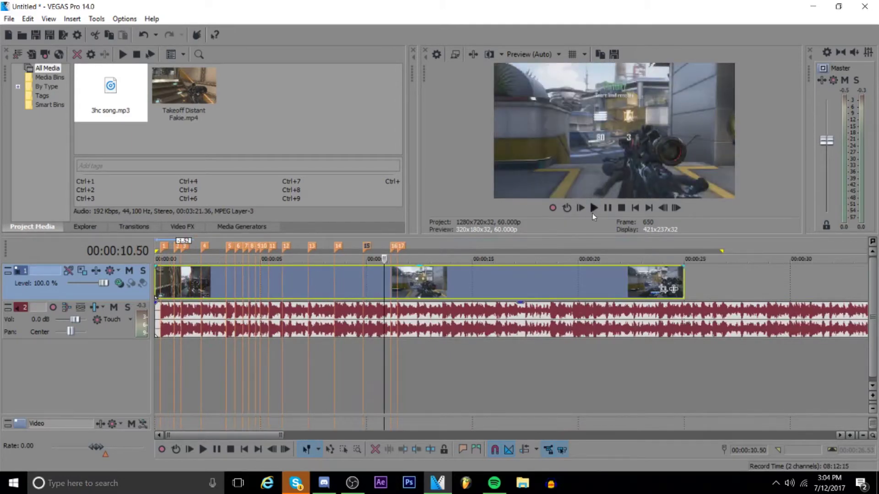
left_click_drag(522, 303, 516, 345)
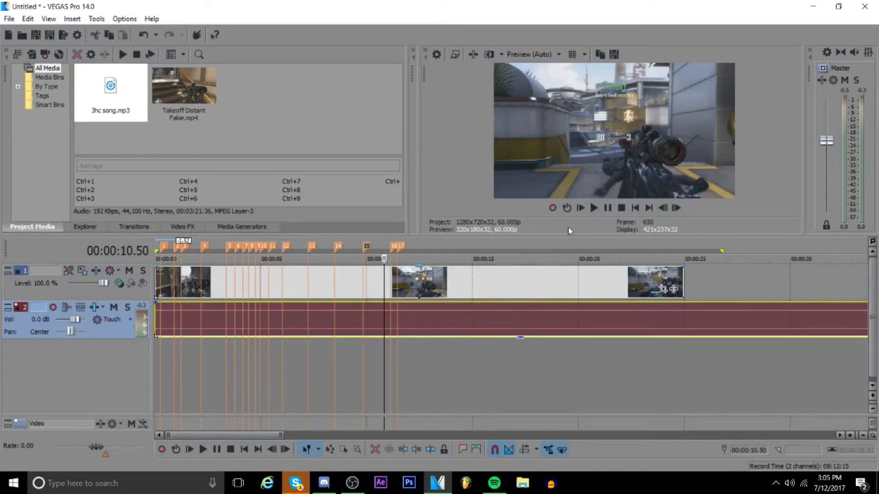
left_click(597, 208)
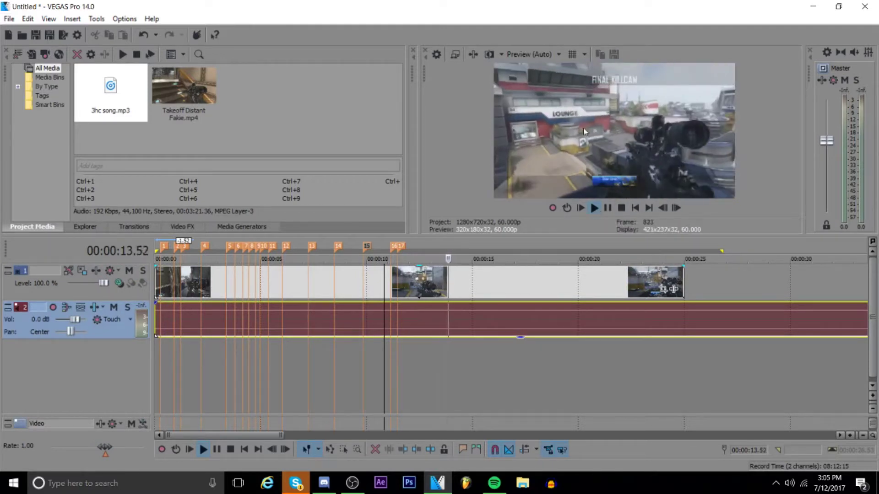
left_click(608, 208)
Step: Step back through the gameplay and review it from 00:00:04.26 to find the stretch before the killcam
left_click(356, 282)
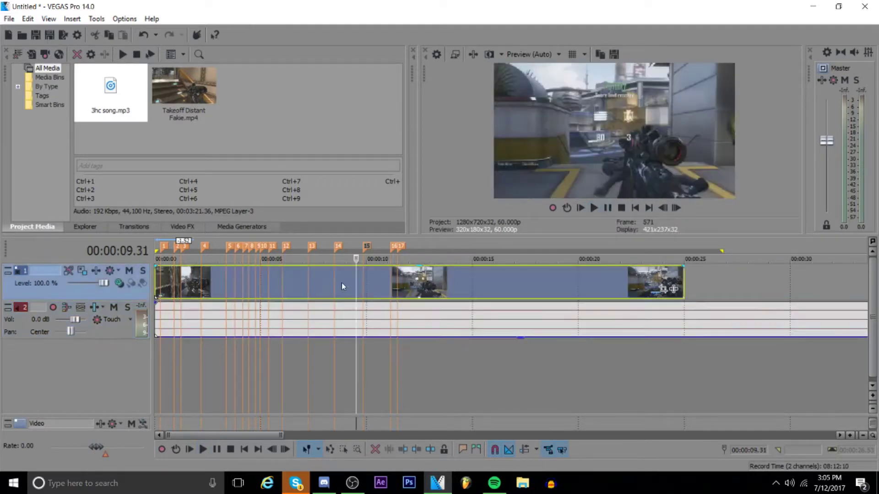
left_click(334, 282)
left_click(309, 283)
left_click(276, 283)
left_click(248, 284)
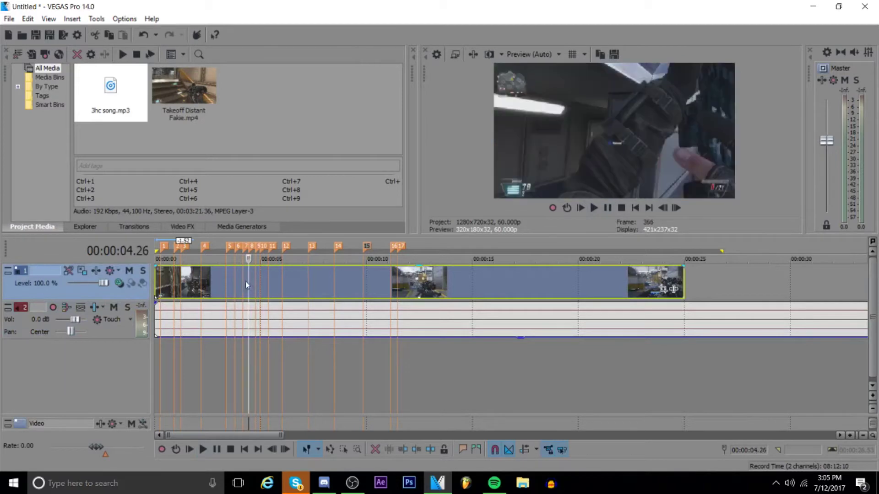
left_click(600, 208)
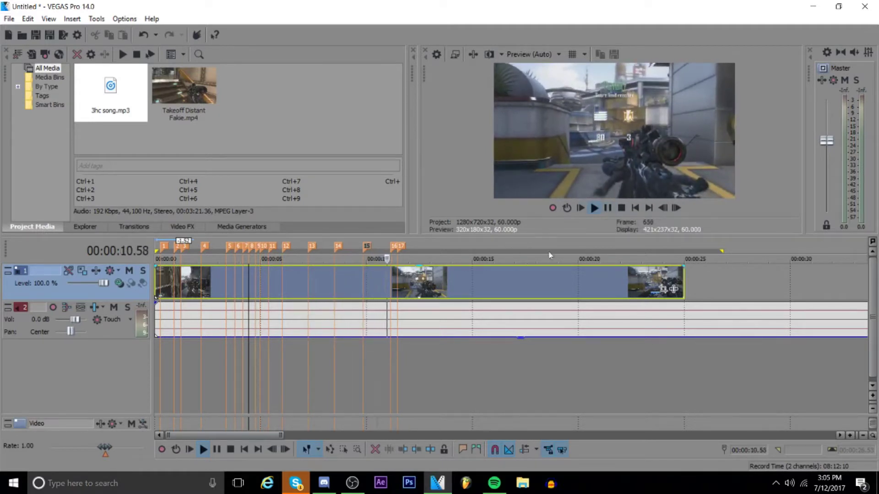
left_click(607, 208)
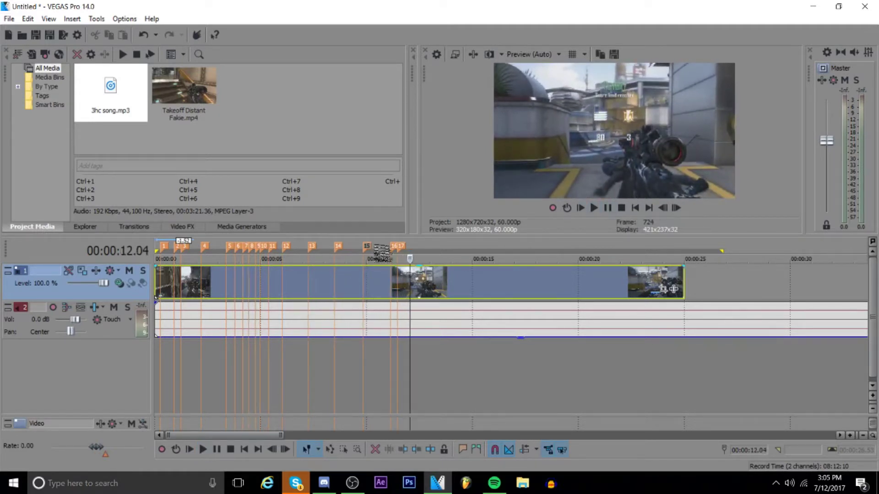
Step: Examine the gameplay frames between about 00:00:07.28 and 00:00:07.41 for a suitable cut point
left_click(317, 280)
scroll(315, 282, "up", 6)
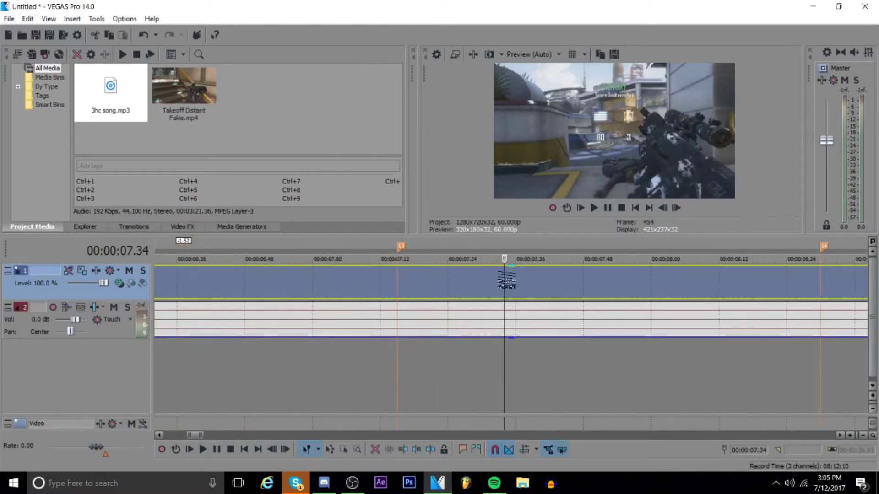
left_click(516, 278)
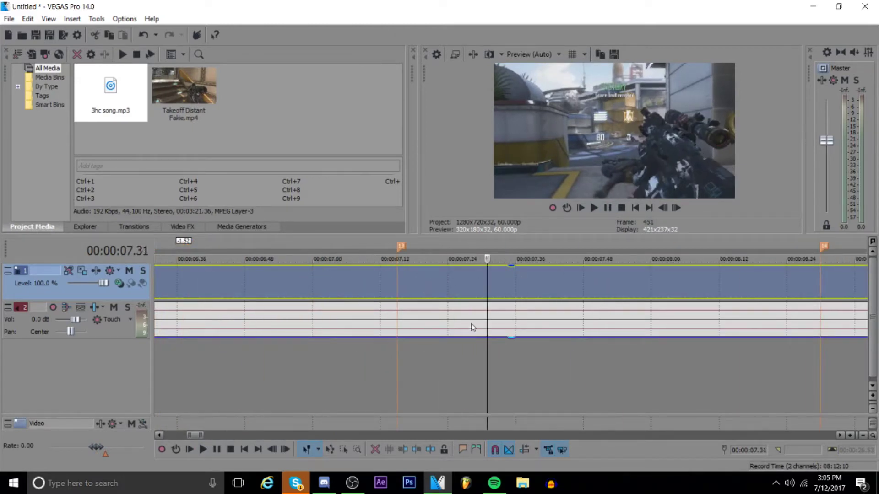
left_click(459, 323)
left_click(544, 319)
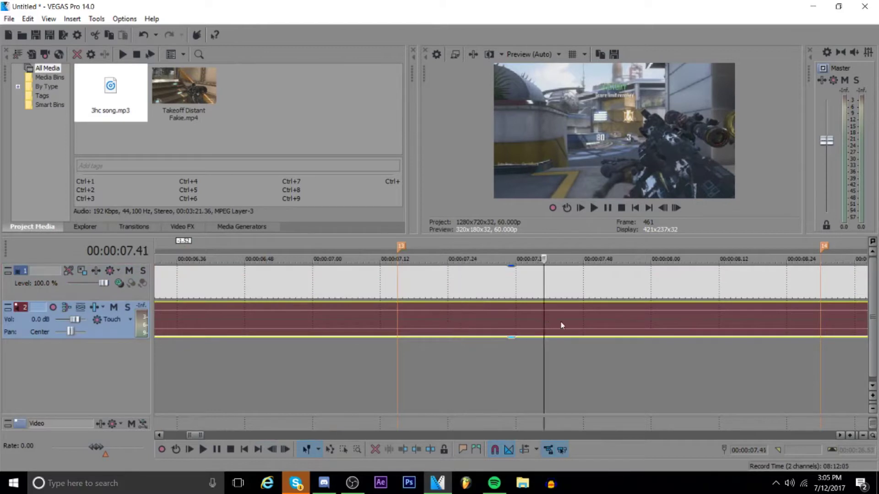
left_click(589, 324)
left_click(493, 322)
left_click(470, 281)
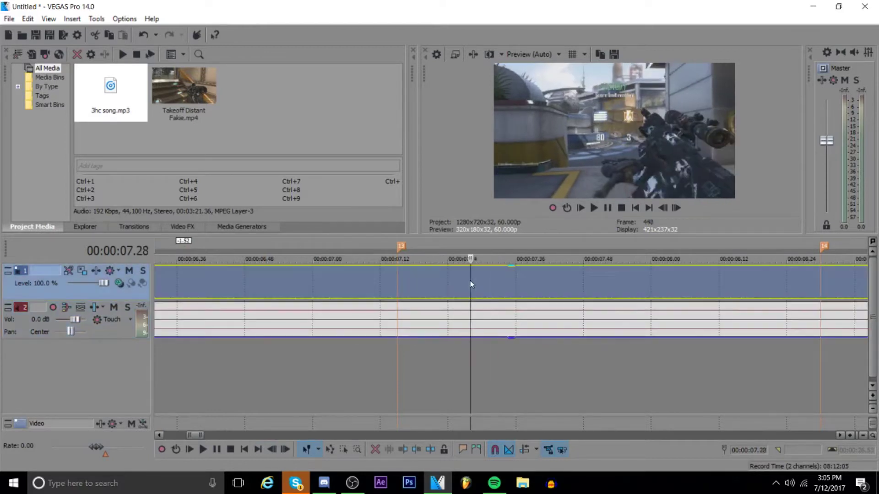
scroll(518, 307, "down", 10)
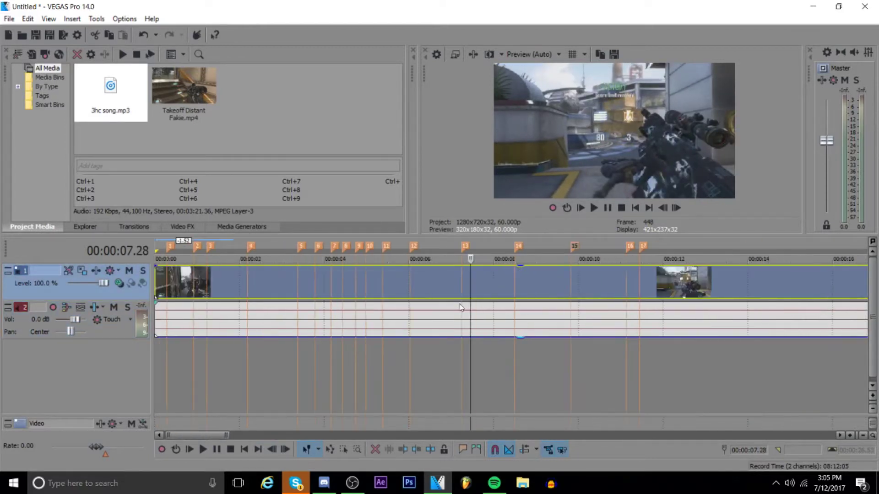
Step: Split the gameplay clip at 00:00:06.27 and remove the stretch after it up to the final killcam, closing the gap
left_click(397, 282)
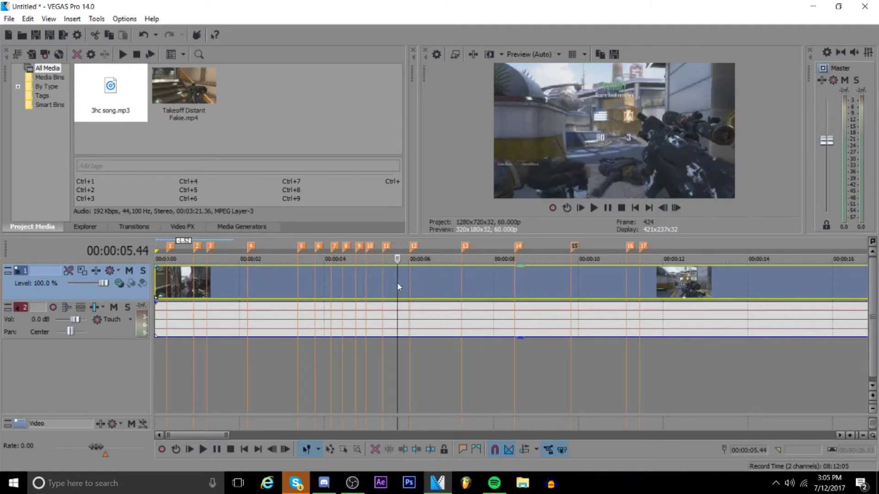
left_click(366, 282)
left_click(593, 208)
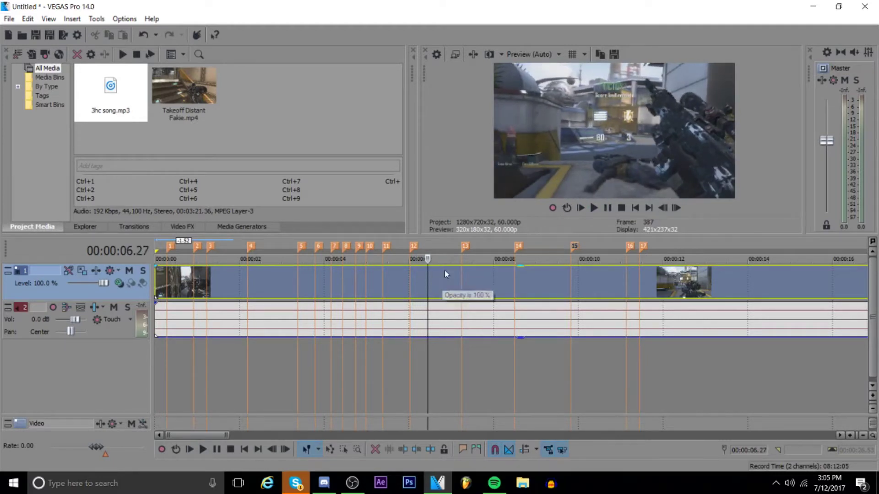
left_click_drag(431, 274, 451, 290)
scroll(464, 295, "down", 1)
scroll(462, 294, "up", 3)
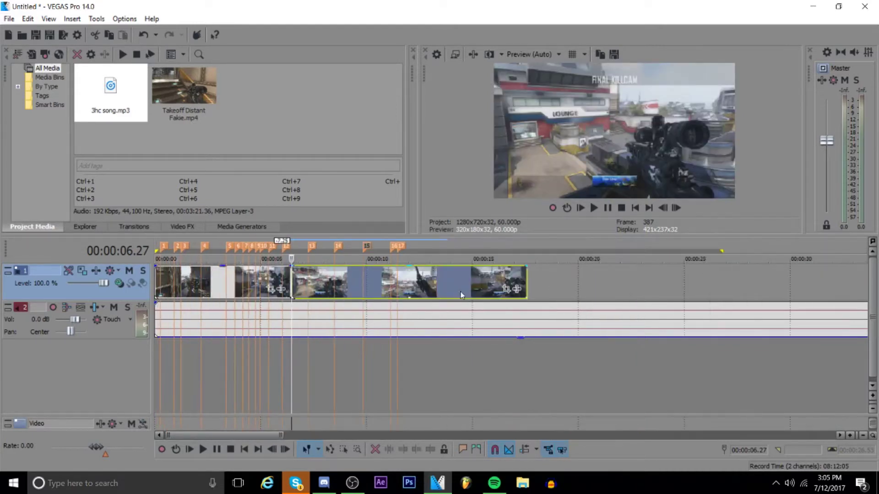
Step: Check the killcam footage near the clip's end and return to the start of the project
left_click(488, 280)
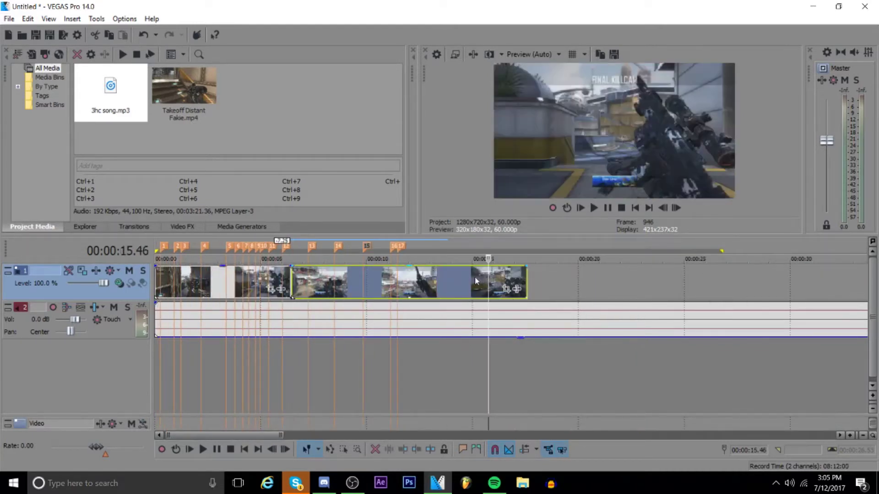
left_click(520, 280)
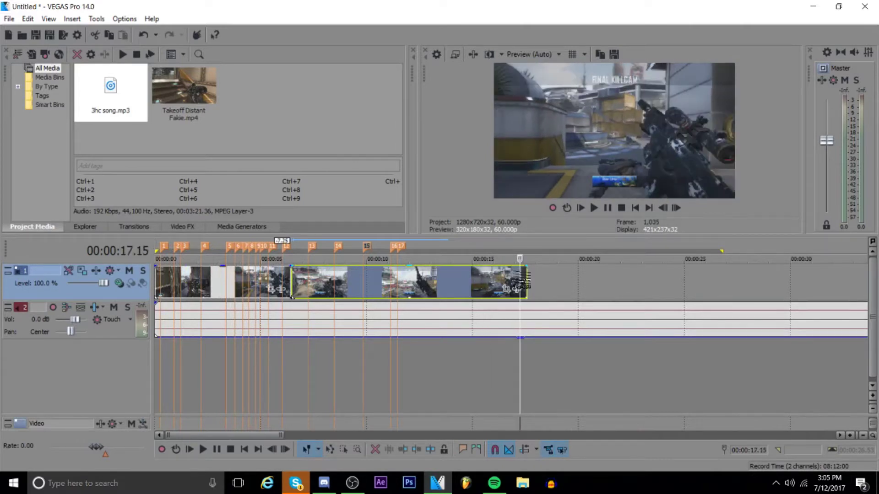
left_click(488, 280)
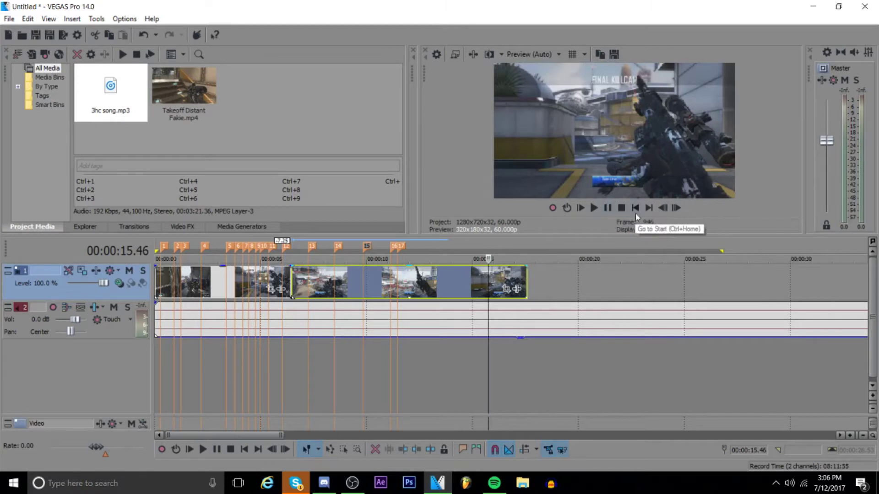
left_click(621, 208)
scroll(366, 306, "up", 3)
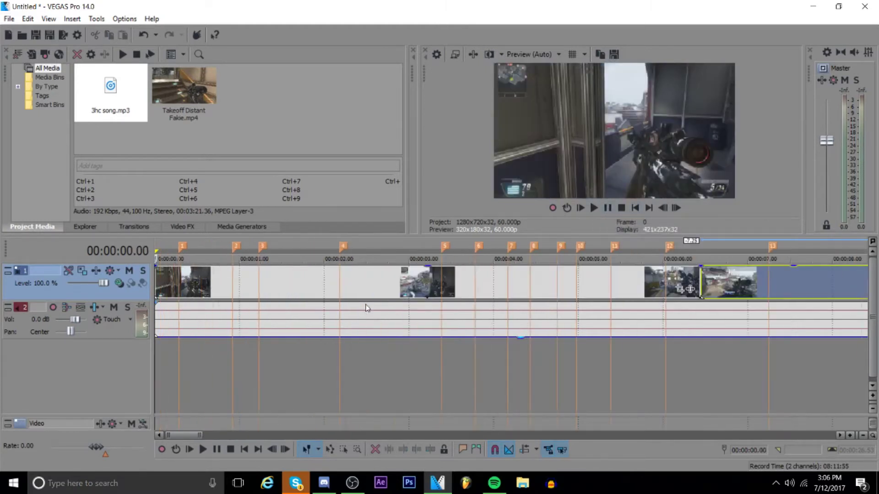
Step: Restore the song's volume and settle it at a reduced level, with its gain line about halfway down the event
left_click(166, 286)
left_click(520, 336)
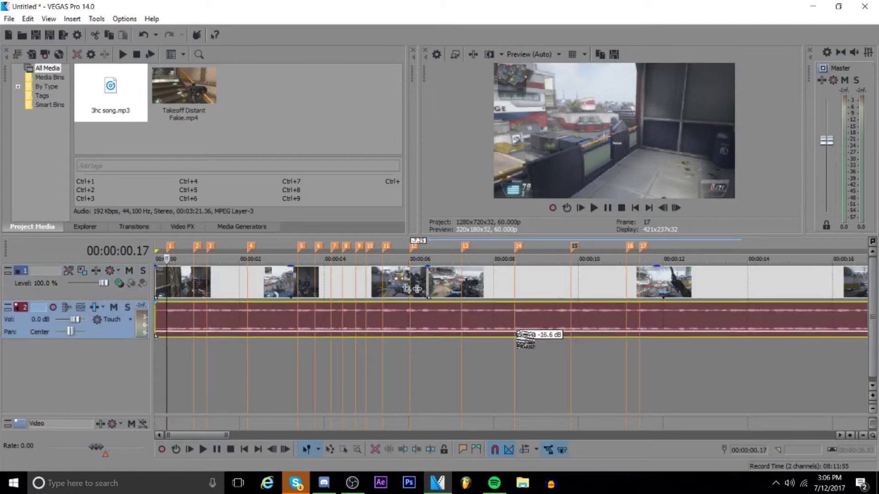
left_click_drag(521, 335, 522, 303)
scroll(488, 312, "down", 3)
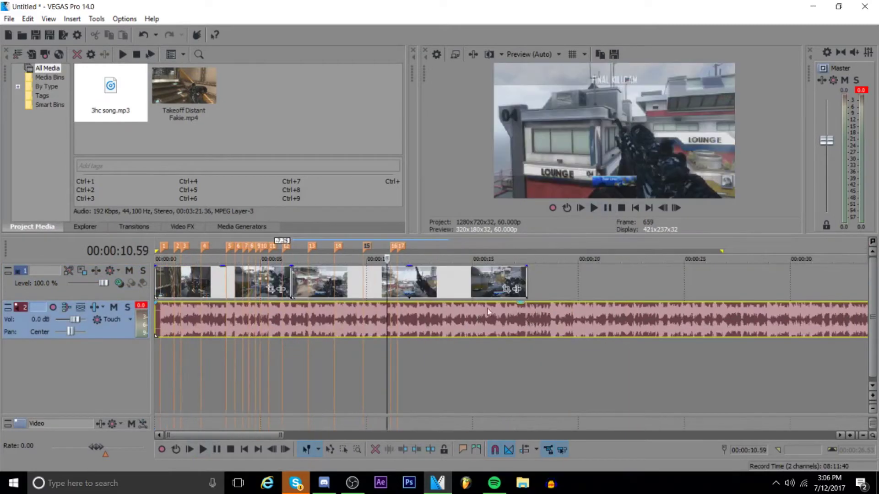
scroll(424, 309, "up", 3)
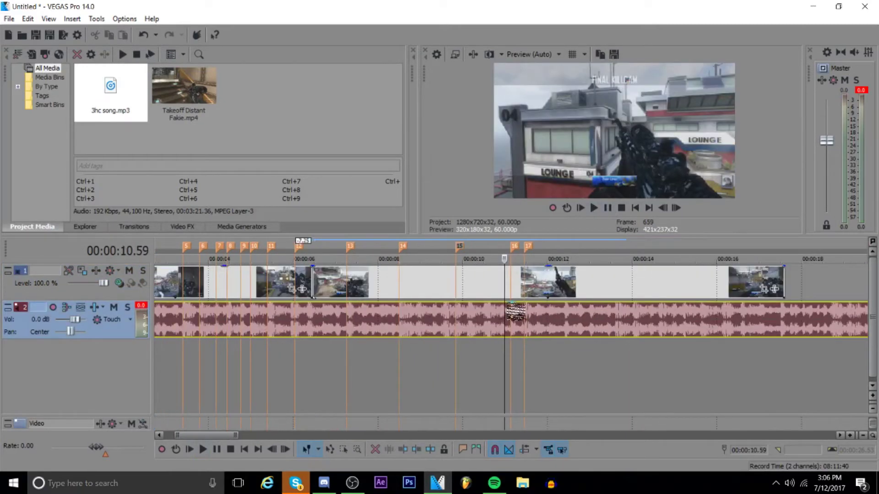
left_click_drag(515, 311, 515, 331)
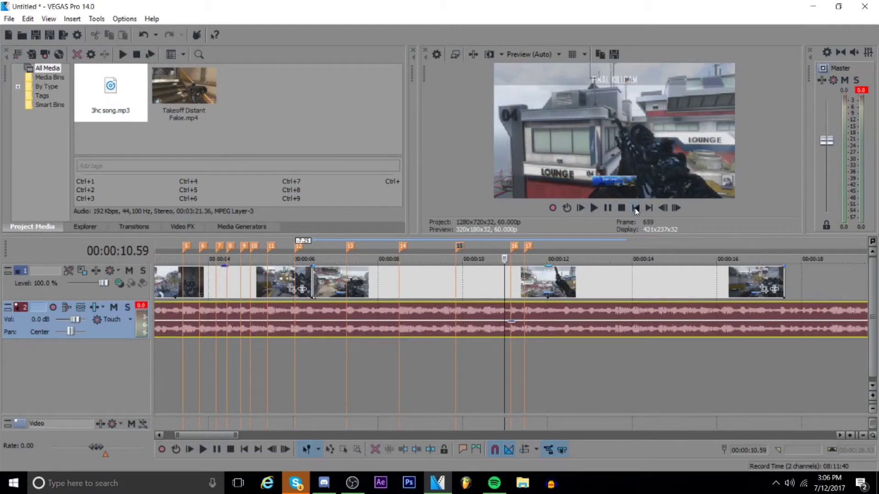
Step: Play the project from the start and place the cursor on the first beat marker at 00:00:00.17
left_click(626, 209)
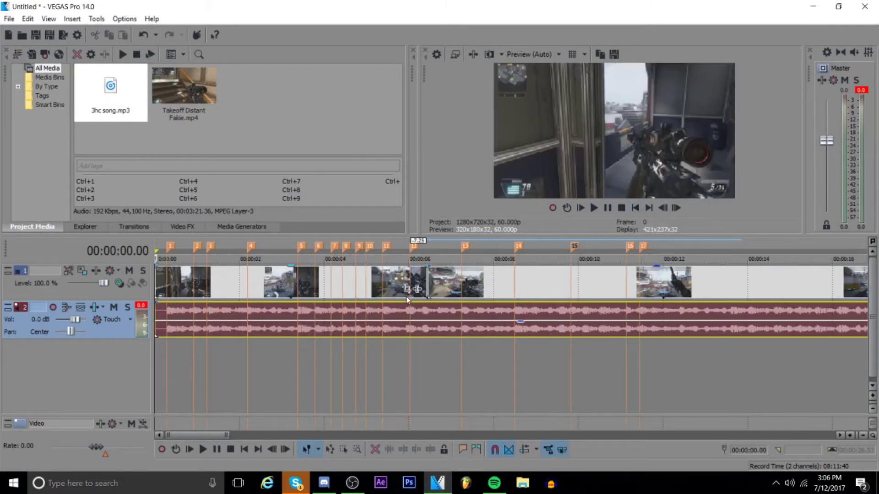
left_click(594, 208)
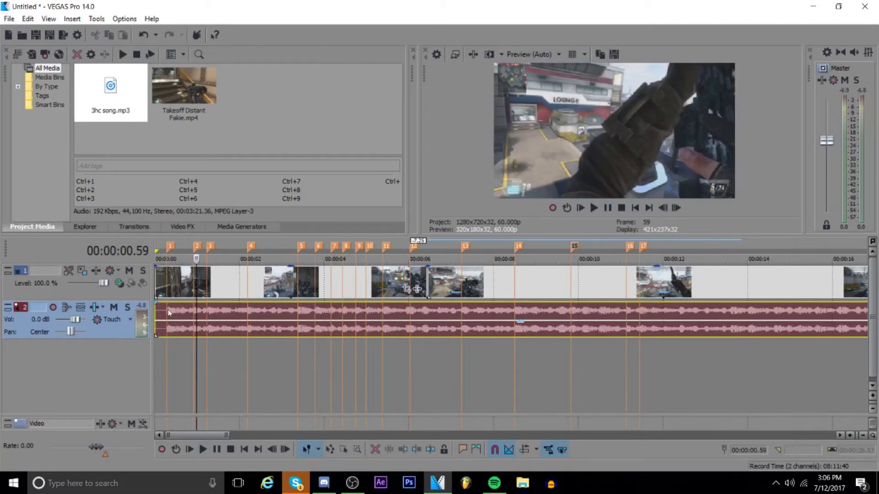
scroll(168, 309, "up", 5)
left_click(251, 311)
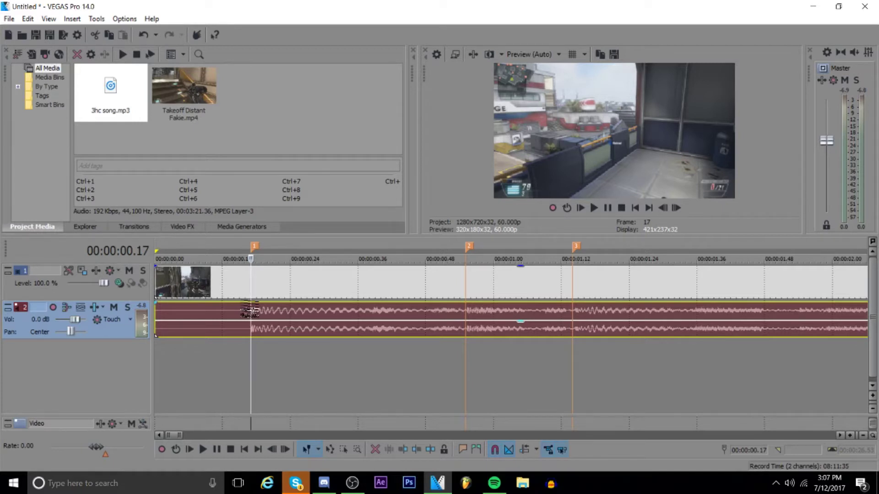
Step: Insert a velocity envelope on the first gameplay clip
right_click(251, 284)
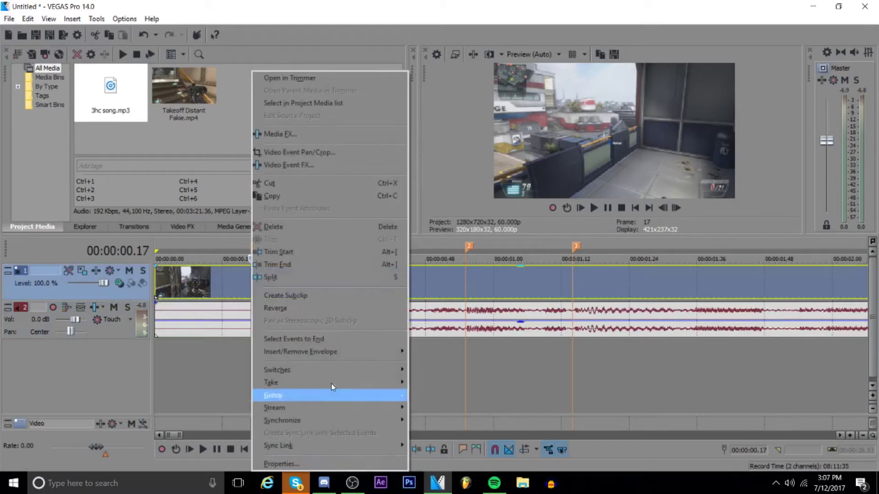
mouse_move(398, 352)
left_click(441, 351)
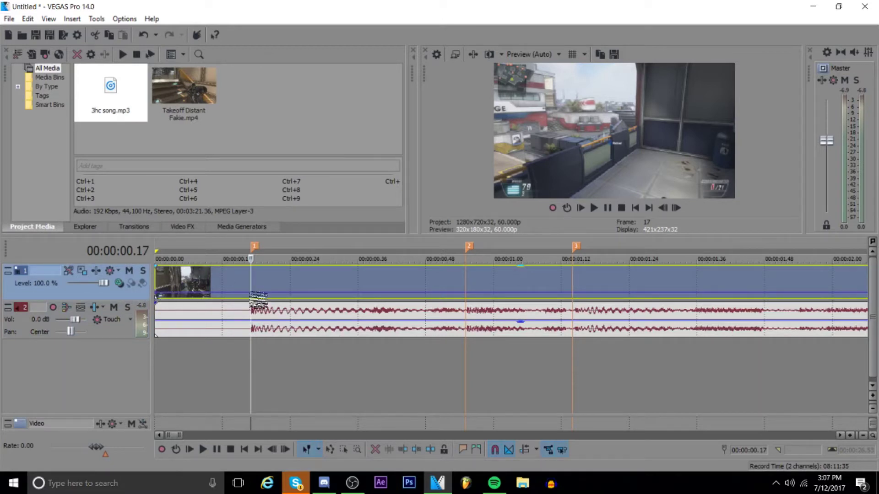
Step: Open the display preferences and select Event Velocity as the envelope type for colour editing
left_click(124, 19)
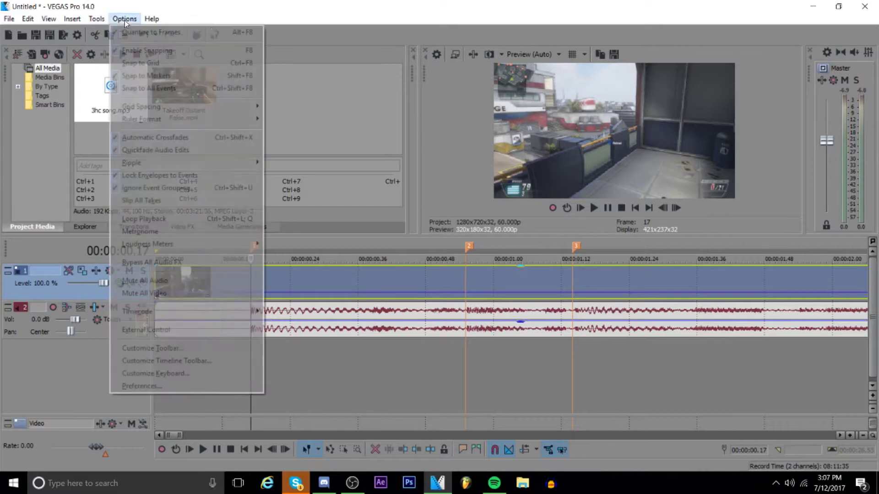
left_click(169, 388)
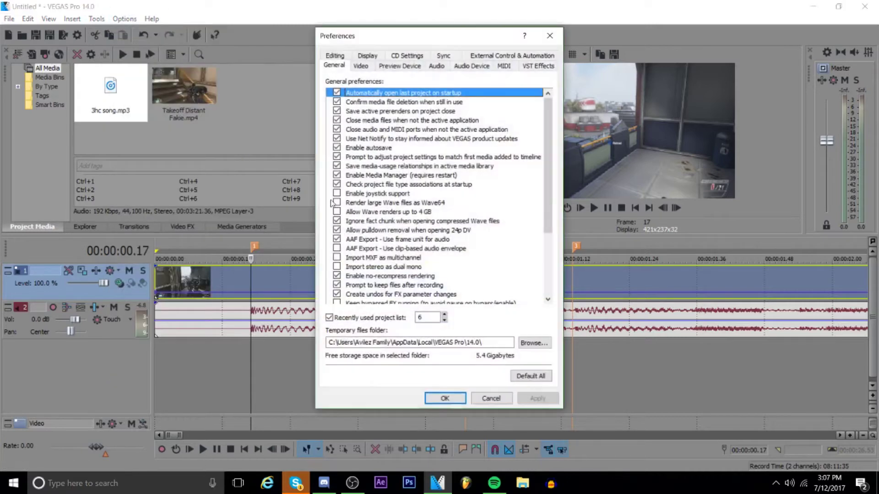
left_click(367, 56)
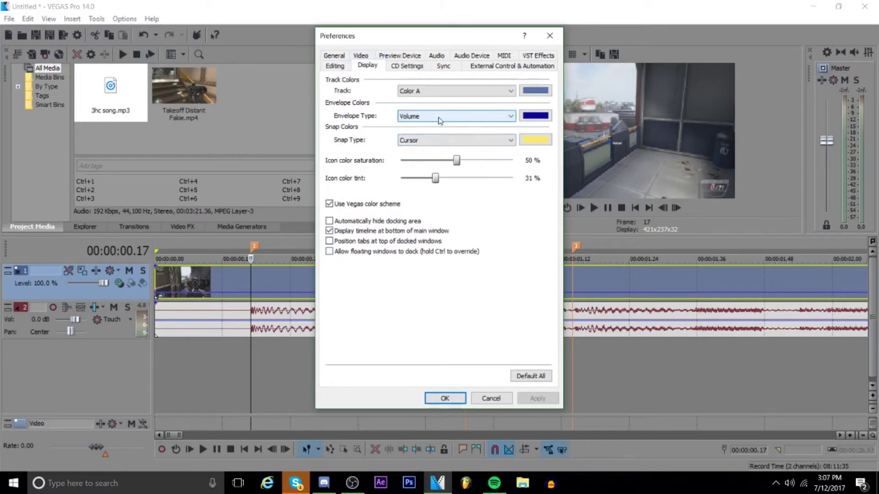
left_click(510, 119)
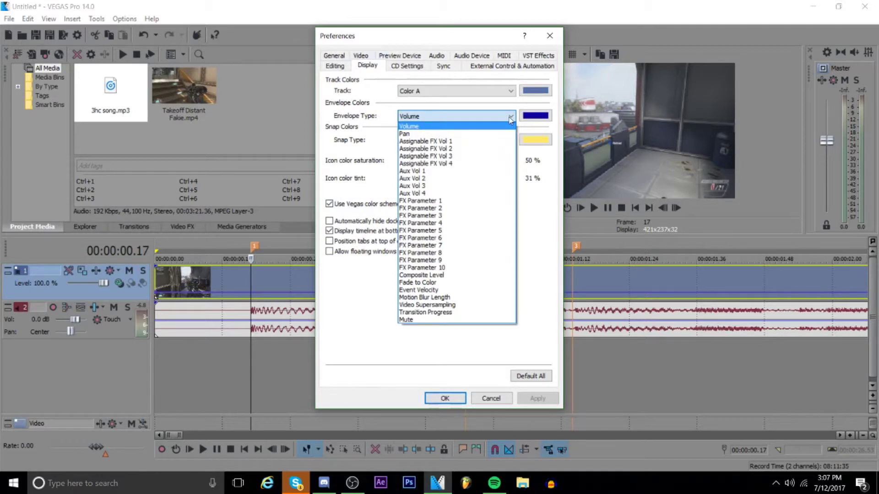
left_click(484, 289)
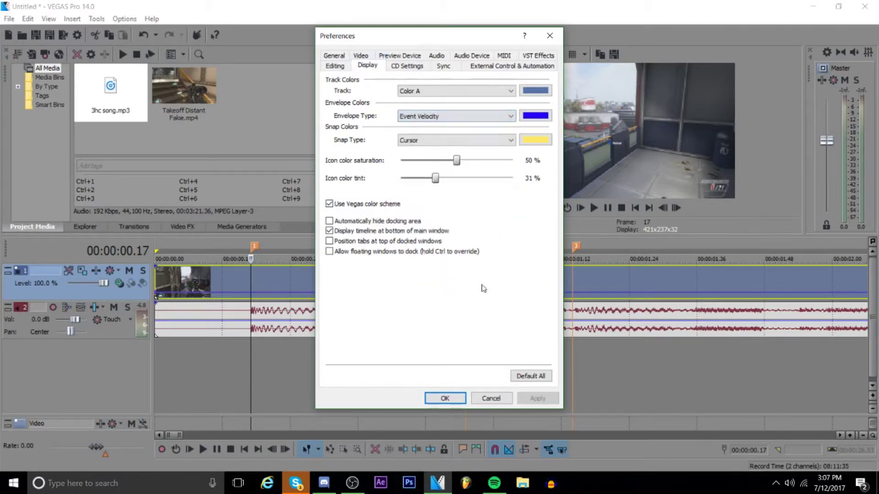
Step: Set the Event Velocity envelope colour to black (RGB 0, 0, 0) and apply the preferences
left_click(539, 120)
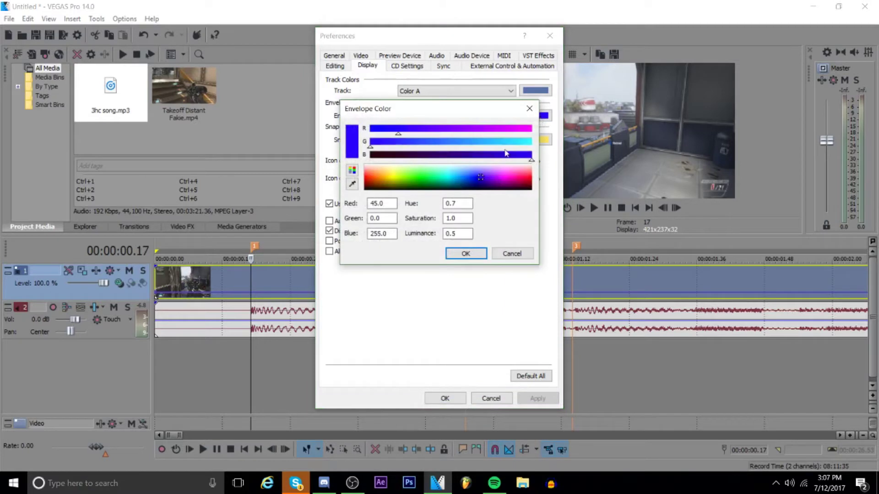
left_click_drag(506, 112, 461, 122)
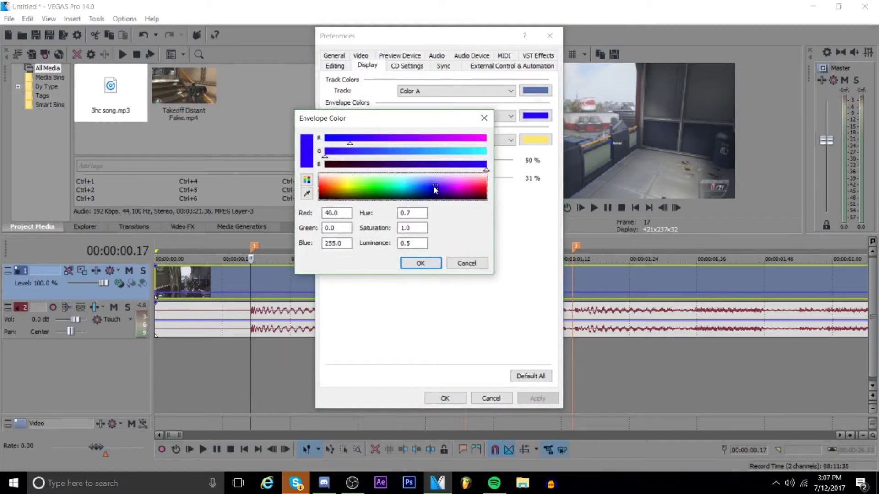
left_click(468, 199)
left_click_drag(497, 198, 493, 165)
left_click_drag(268, 132, 194, 230)
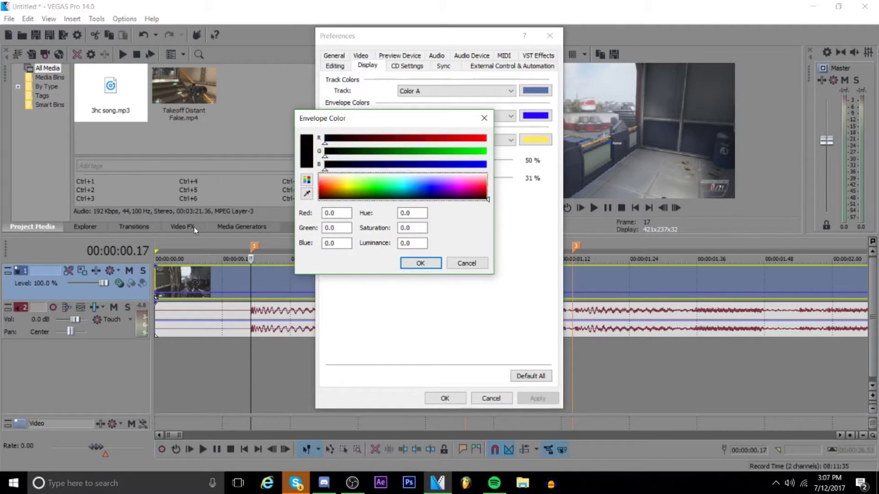
left_click_drag(330, 203, 489, 209)
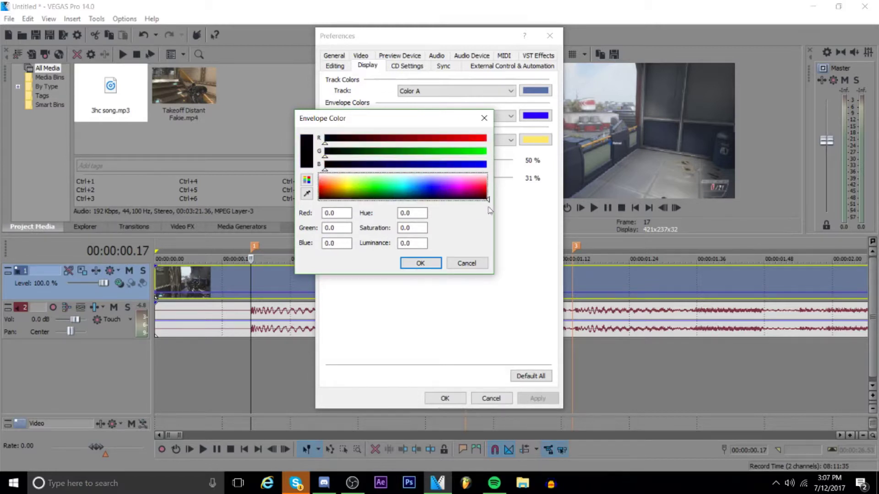
left_click(430, 263)
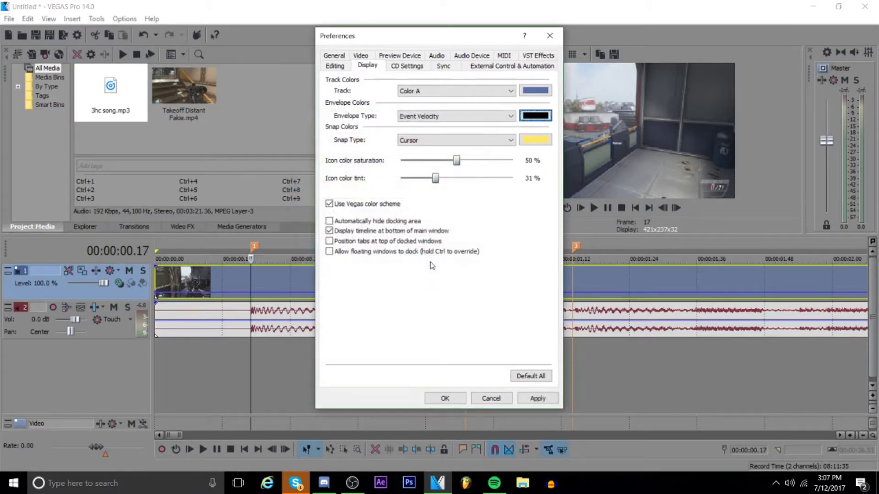
left_click(536, 399)
left_click(445, 398)
Step: Try 300% forward velocity on a new envelope point at the first beat marker, and reset all envelope points
scroll(309, 318, "up", 2)
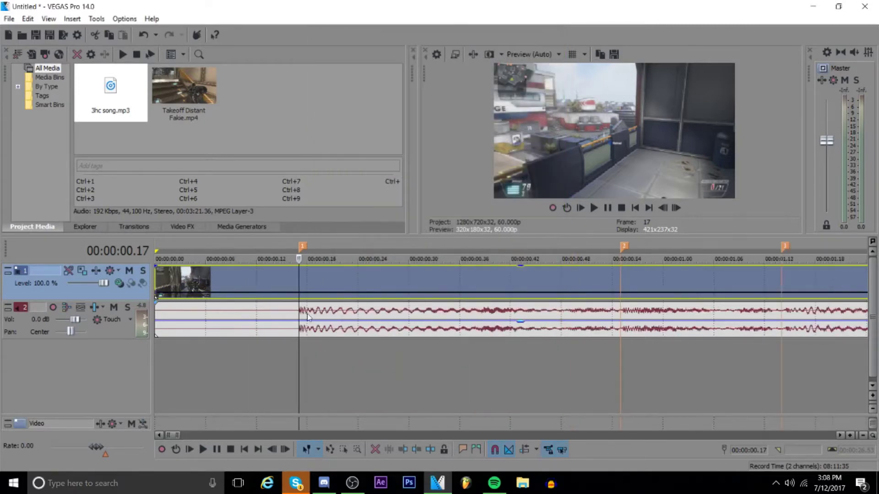
scroll(320, 315, "down", 3)
scroll(337, 312, "up", 2)
scroll(333, 312, "up", 2)
mouse_move(305, 300)
left_mouse_down()
mouse_move(302, 266)
mouse_move(301, 290)
left_mouse_up()
right_click(301, 290)
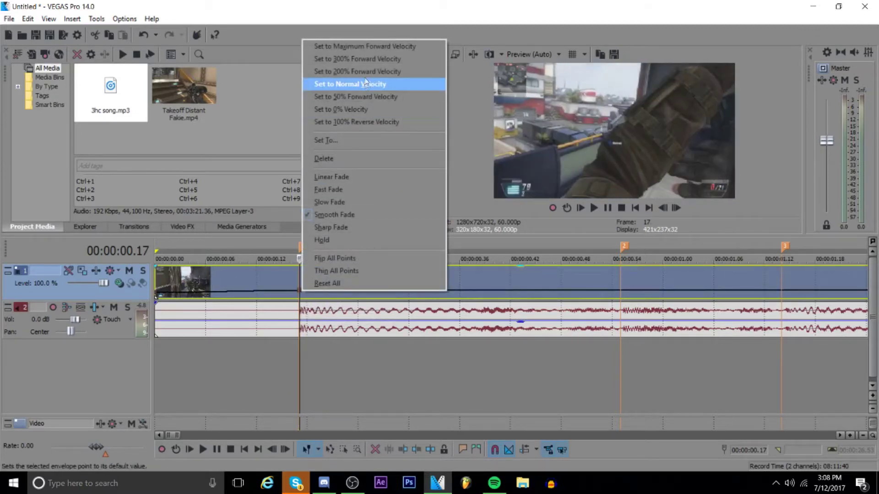
left_click(366, 59)
right_click(300, 291)
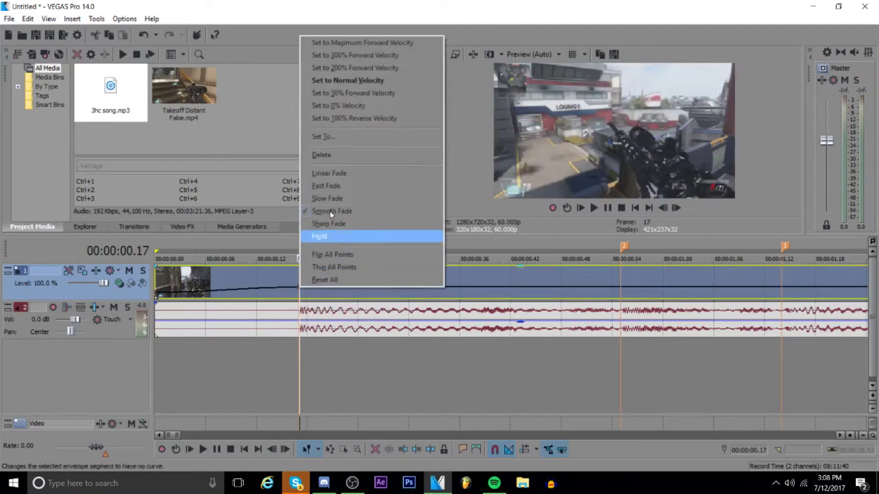
left_click(353, 90)
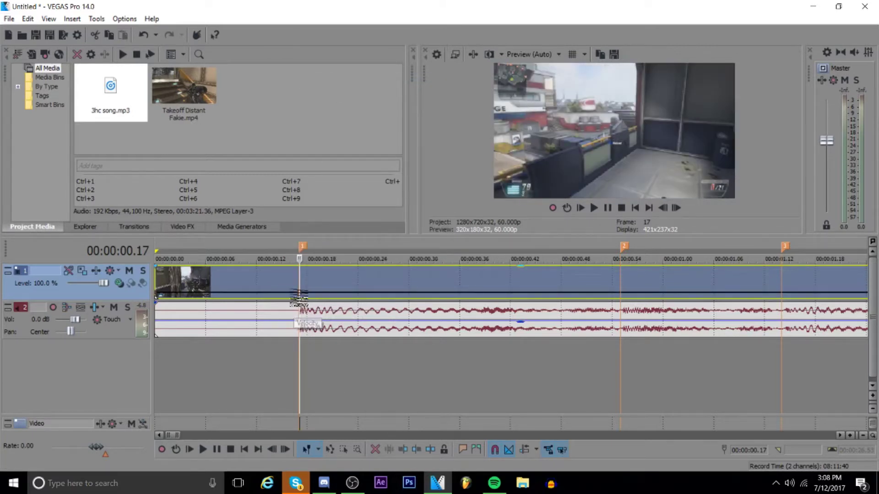
scroll(297, 303, "up", 3)
right_click(505, 293)
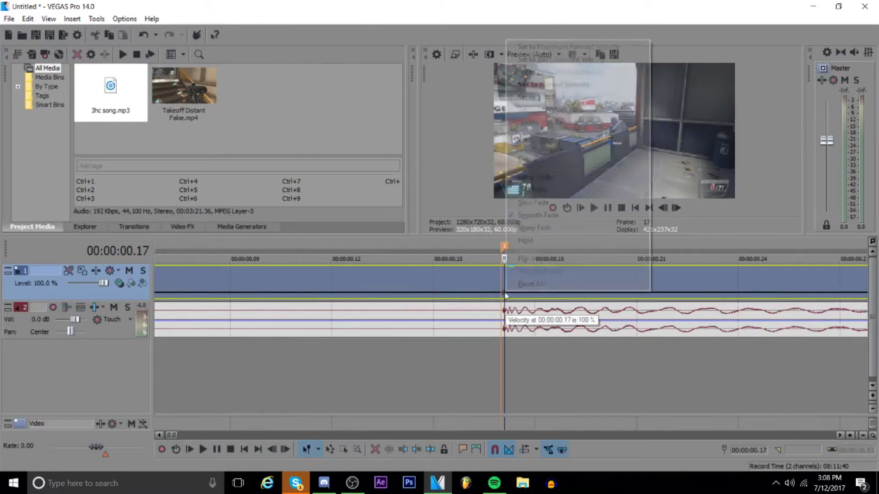
left_click(518, 285)
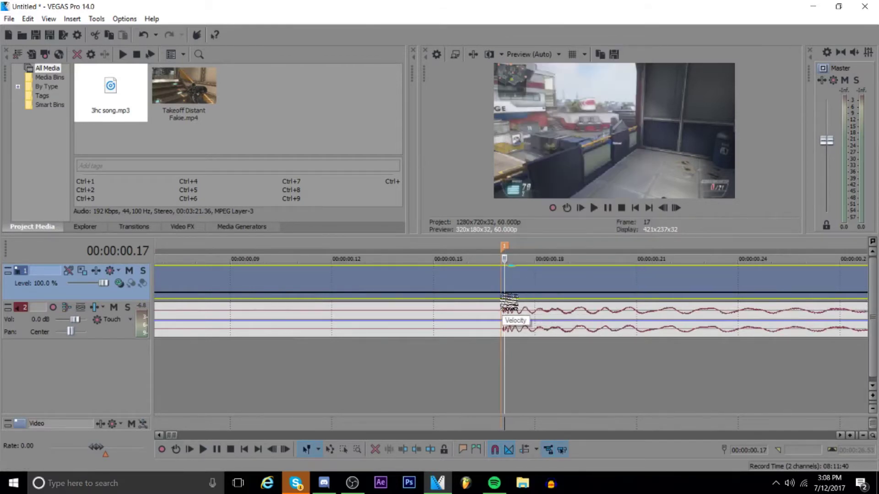
Step: Add velocity envelope points at the first beat marker and on either side of it, at 00:00:00.16 and 00:00:00.18
left_click(501, 295)
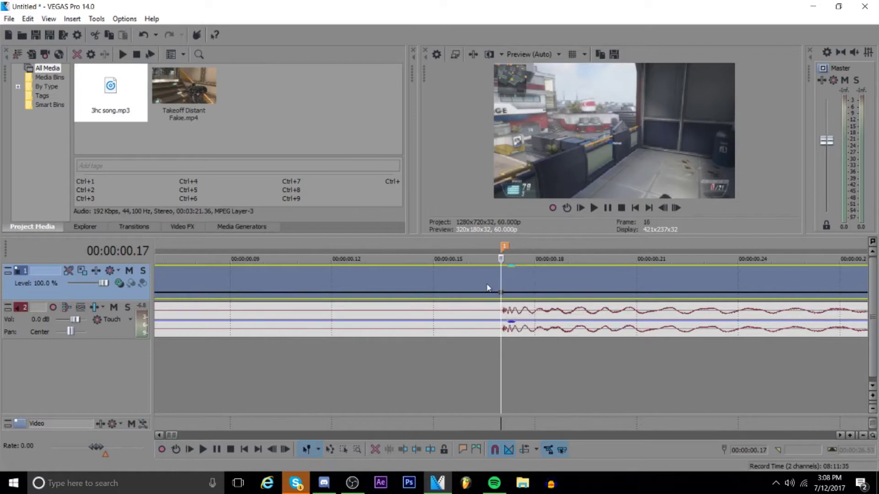
left_click(467, 287)
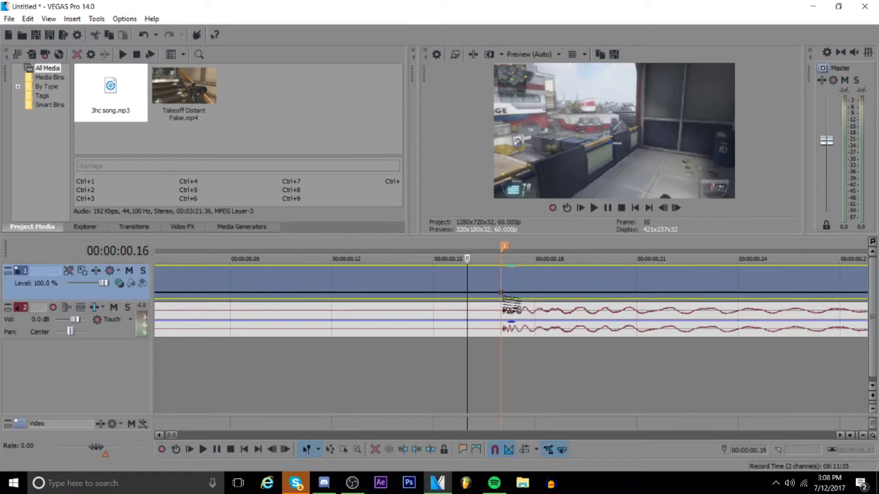
left_click(502, 293)
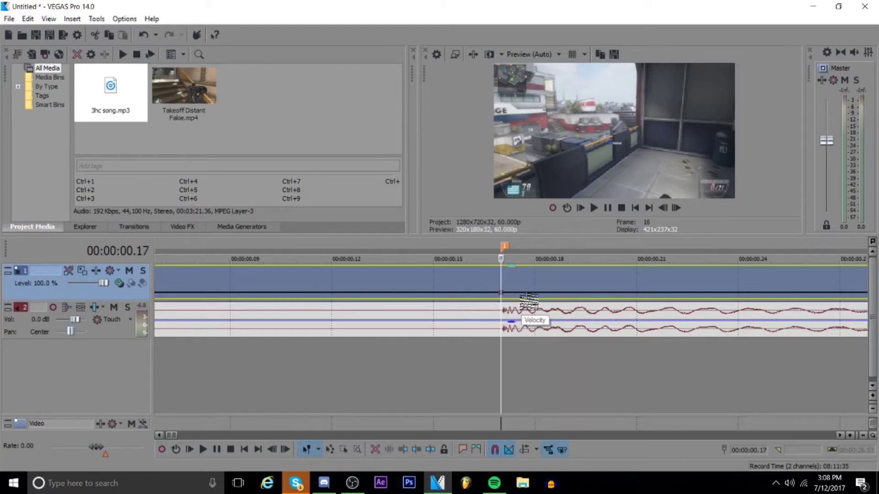
left_click(522, 302)
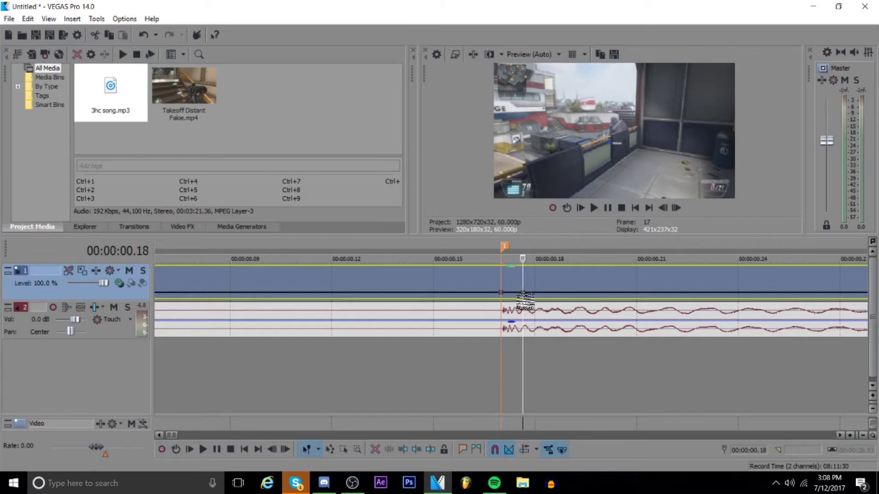
left_click(481, 302)
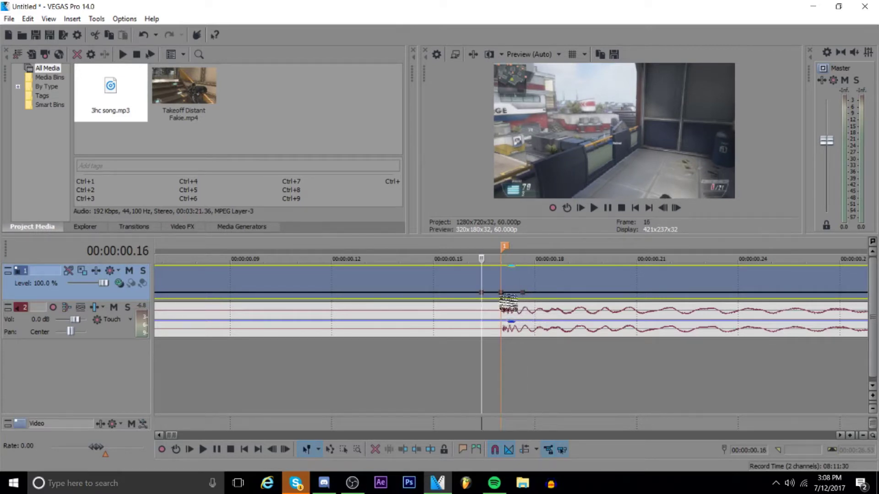
Step: Set the middle velocity point, on the first beat marker, to 300% forward velocity
right_click(501, 293)
left_click(570, 62)
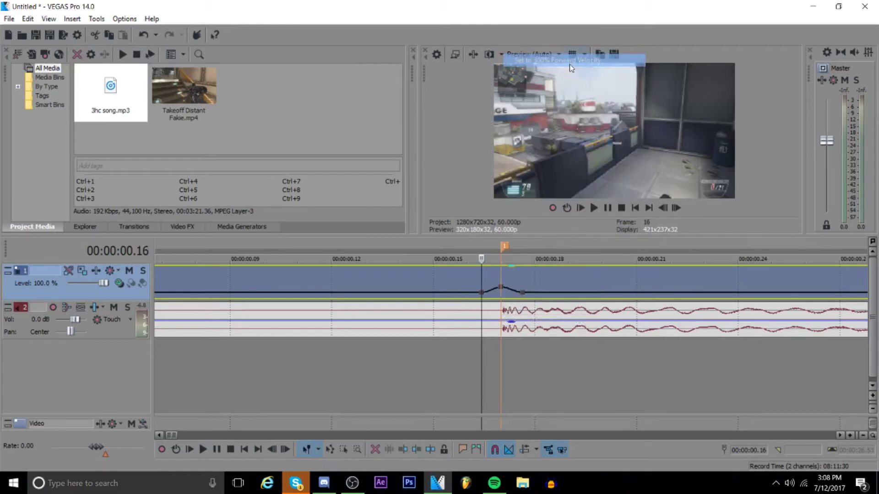
scroll(519, 354, "down", 3)
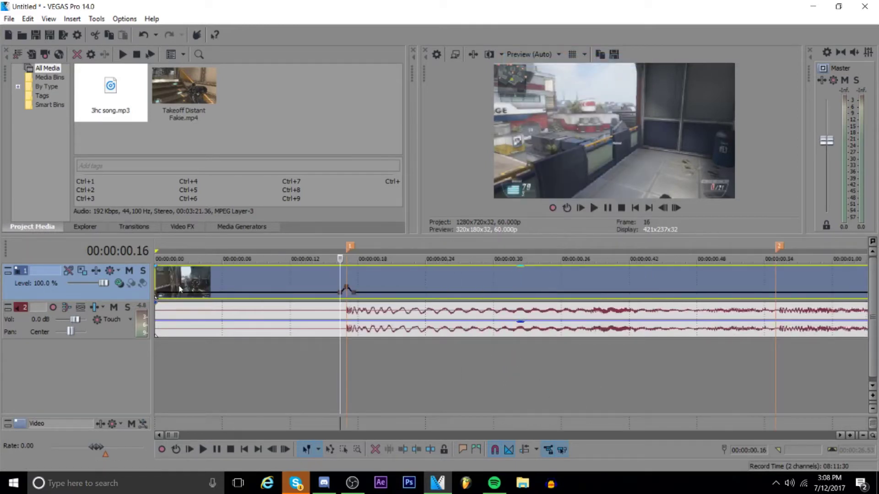
Step: Play the project from the start to check the speed change at the first beat marker
left_click(346, 288)
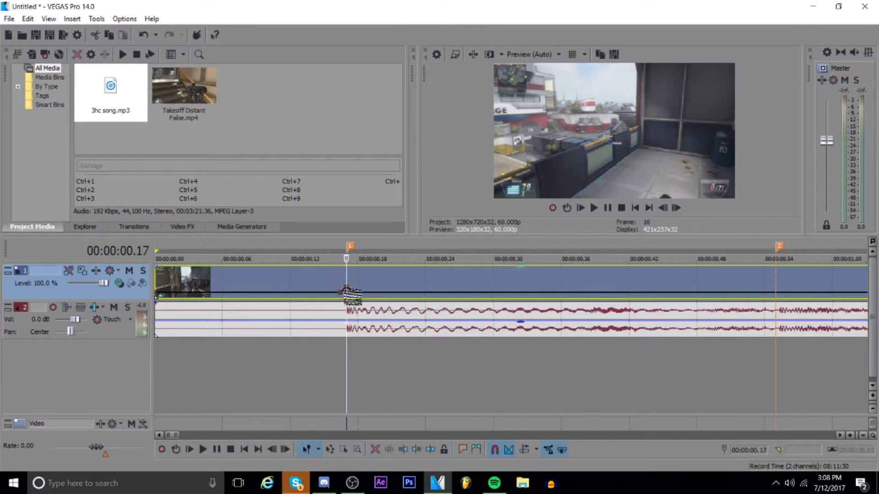
left_click(354, 294)
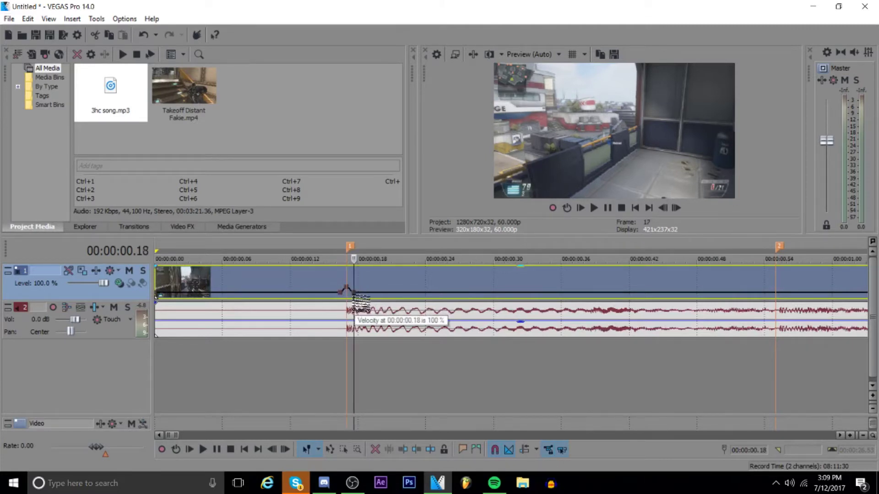
left_click(155, 281)
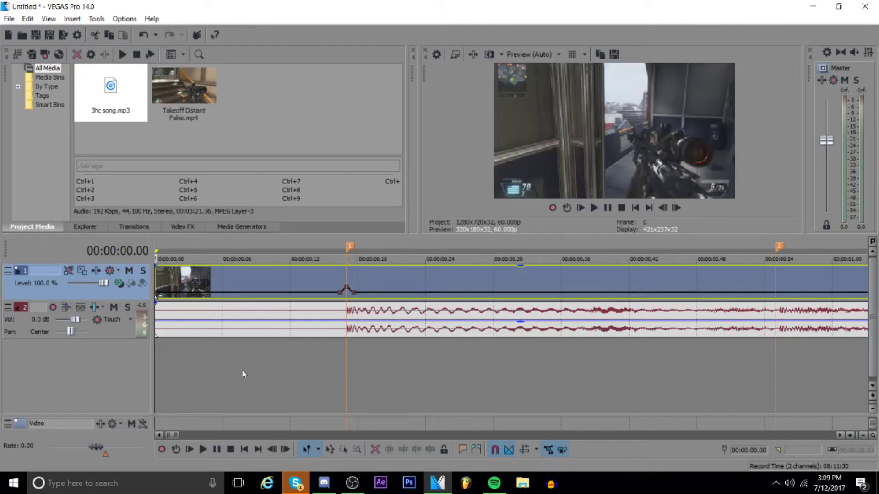
left_click(593, 208)
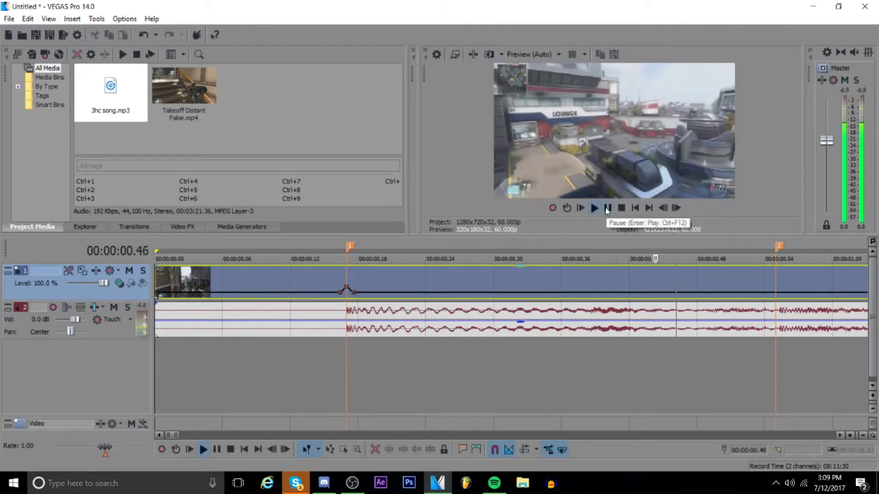
left_click(607, 208)
Step: Set the velocity points at 00:00:00.16, 00:00:00.18 and the clip's start to 50% forward velocity
left_click(347, 292)
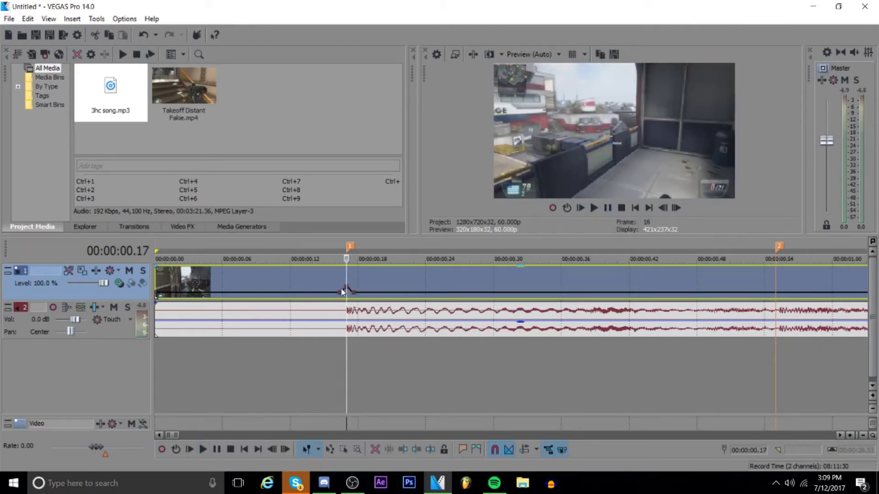
right_click(346, 292)
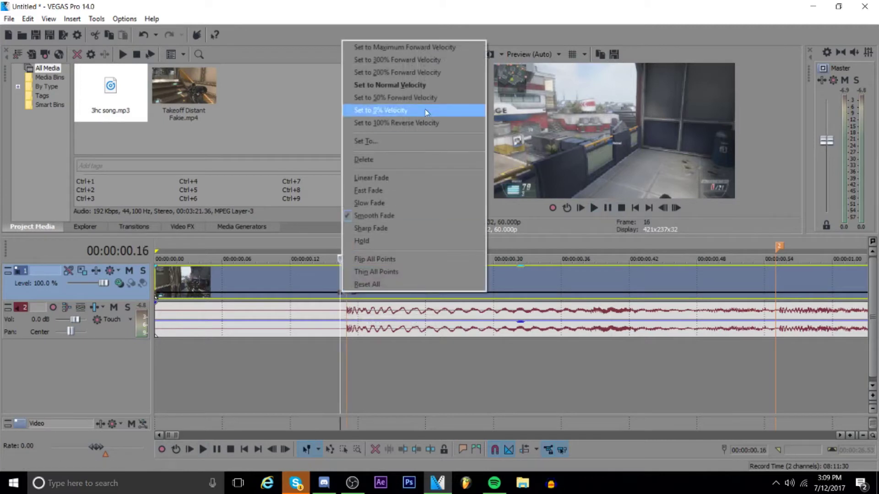
left_click(403, 95)
right_click(348, 293)
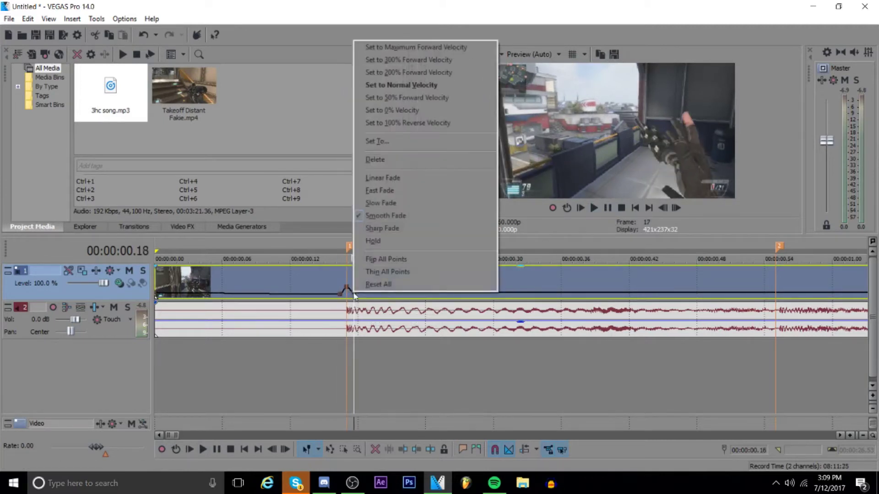
left_click(412, 98)
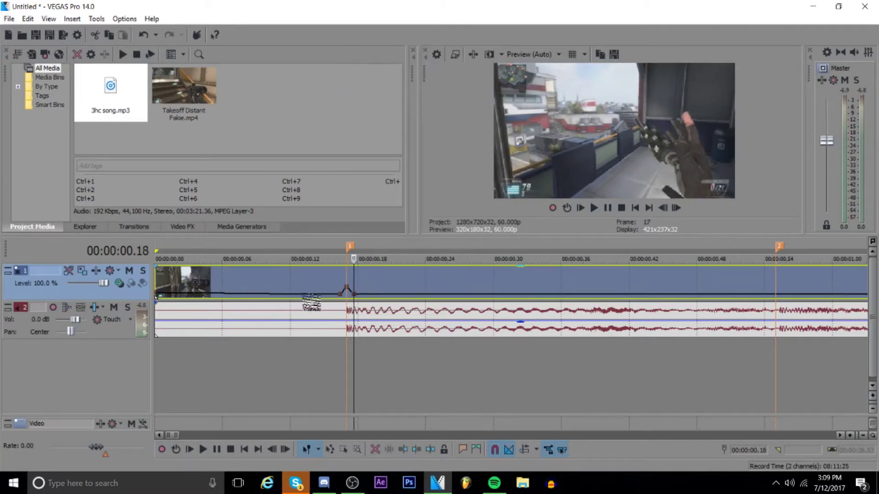
right_click(157, 293)
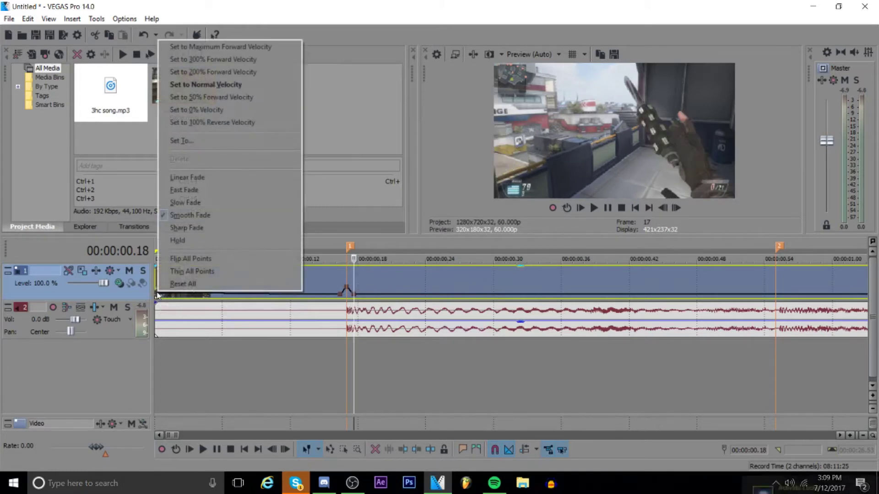
left_click(227, 97)
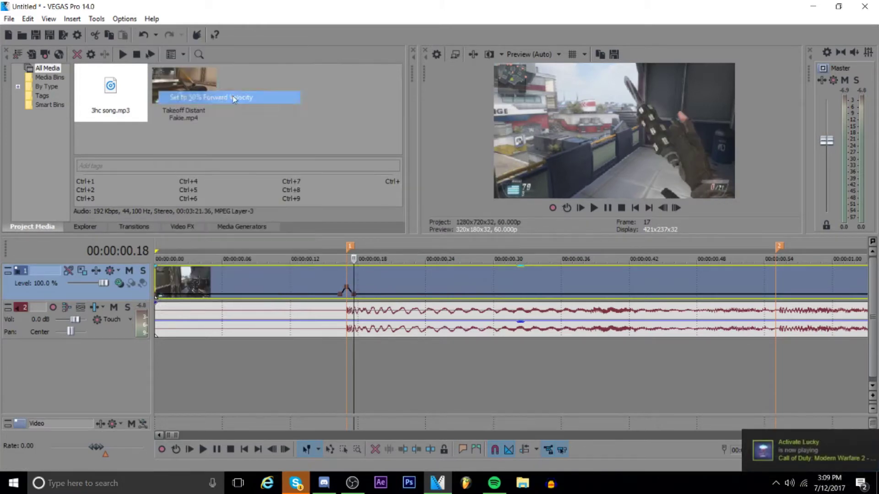
Step: Play the clip from just before the first beat marker to check the slowdown around the speed peak
left_click(346, 300)
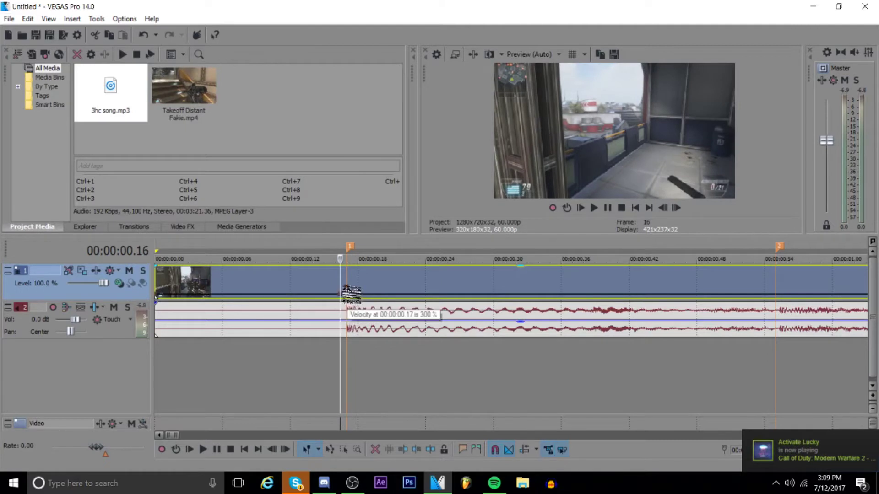
left_click(313, 288)
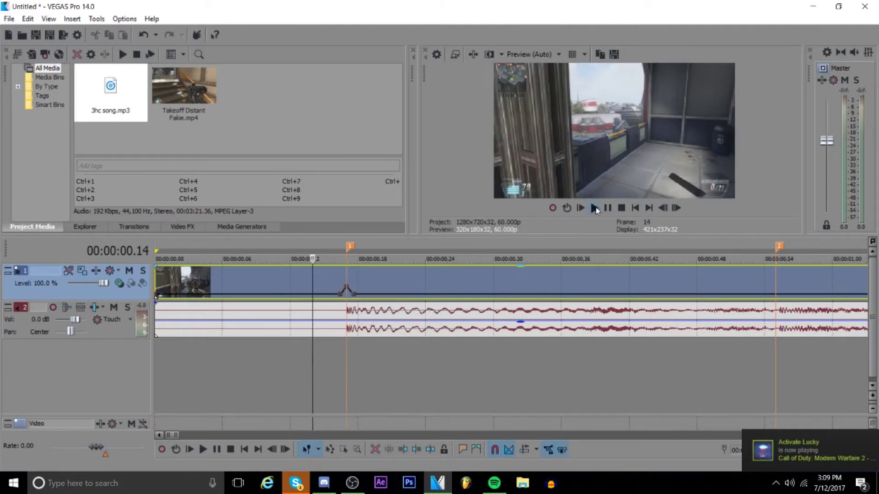
left_click(595, 208)
left_click(606, 208)
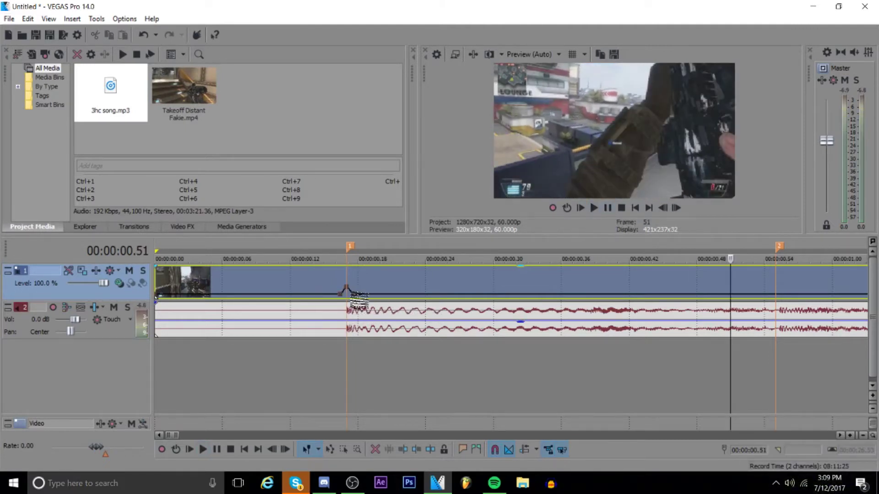
Step: Move the two velocity points beside the first beat marker slightly outward and set both to 50% forward velocity
mouse_move(358, 302)
left_click_drag(354, 295, 358, 294)
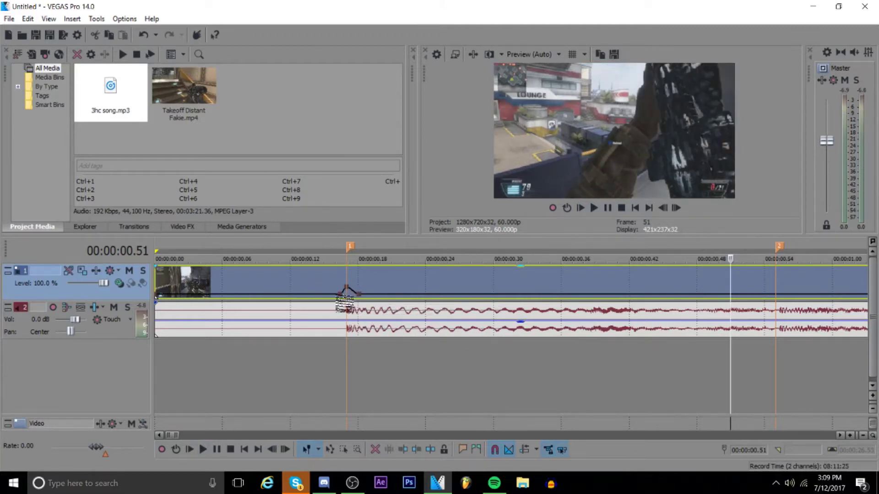
right_click(338, 294)
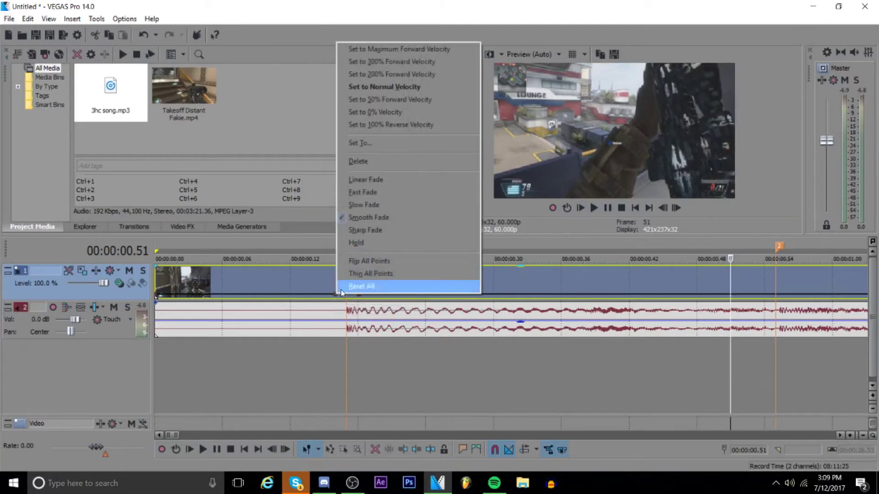
left_click(375, 101)
right_click(358, 294)
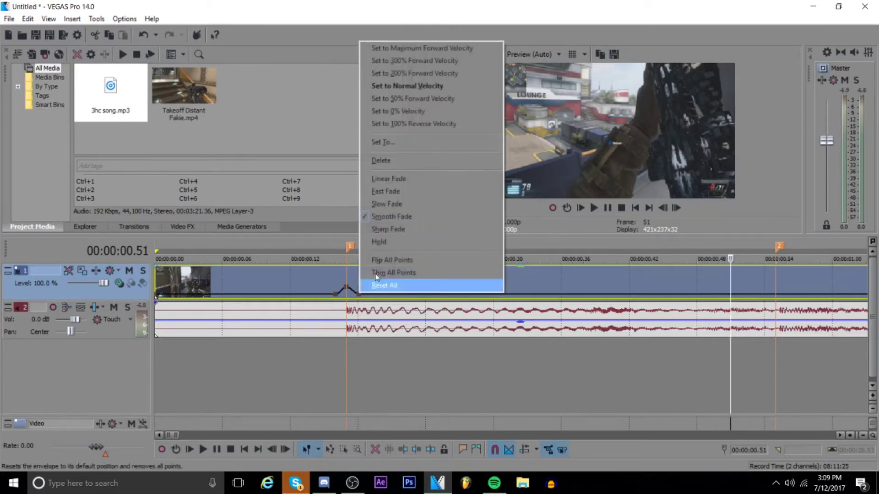
left_click(414, 101)
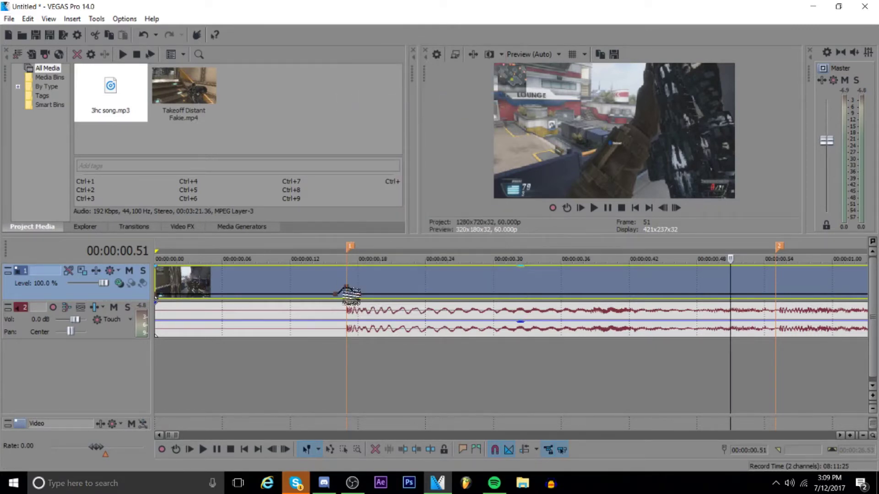
Step: Play the clip around the first beat marker to check the widened velocity peak
left_click(348, 293)
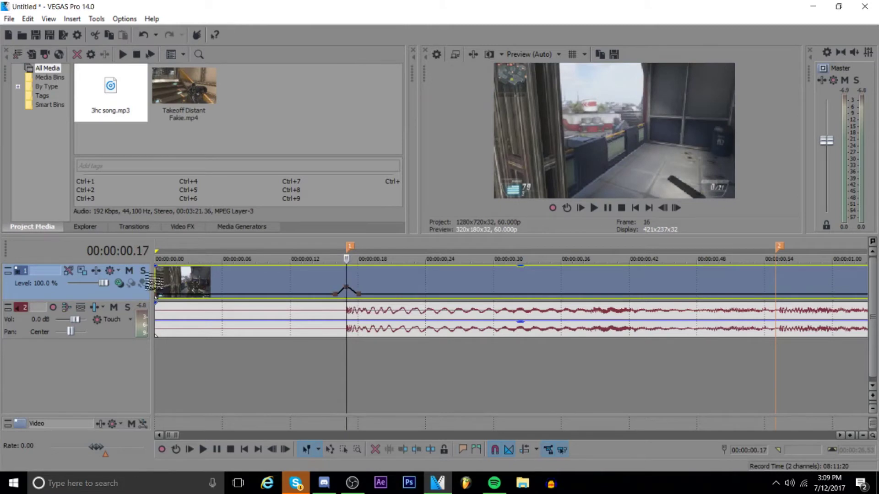
left_click(359, 294)
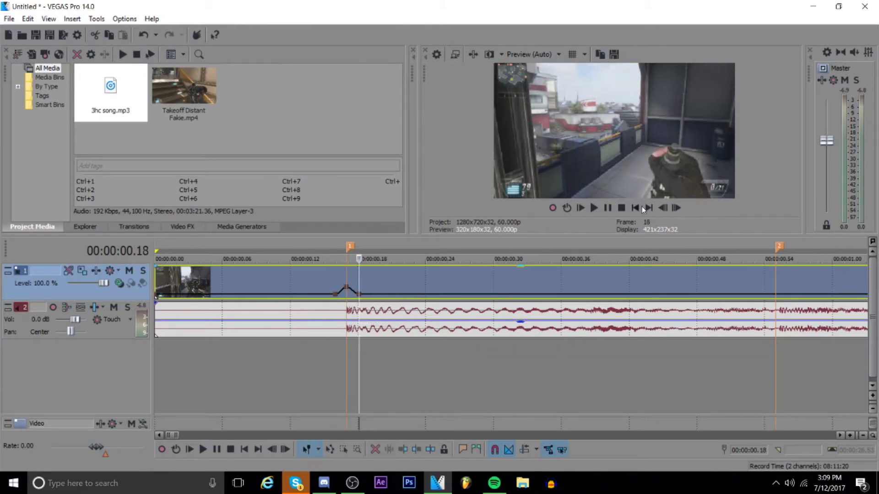
left_click(594, 207)
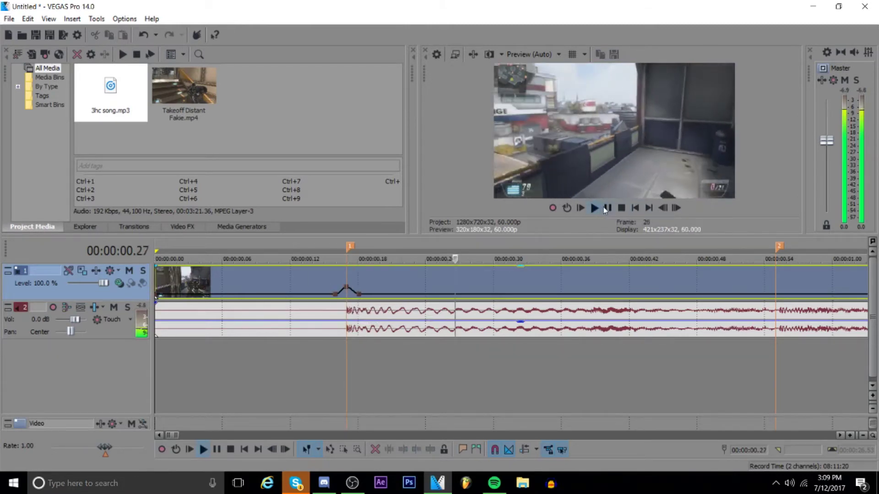
Step: Raise the velocity point on the first beat marker well above 300% for a stronger speed burst
left_click(349, 288)
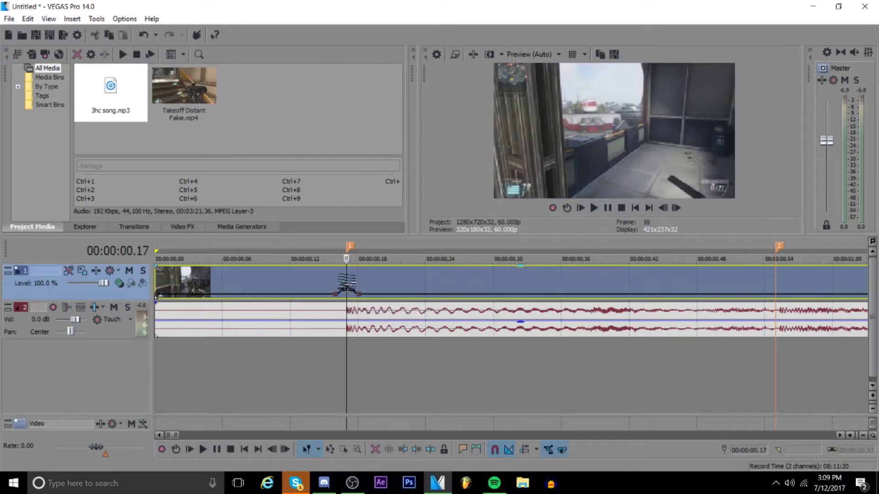
mouse_move(346, 289)
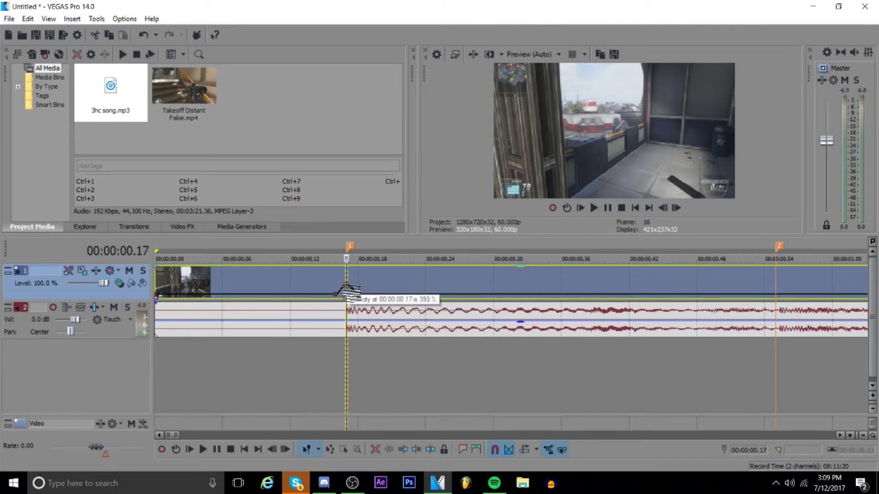
left_click(359, 295)
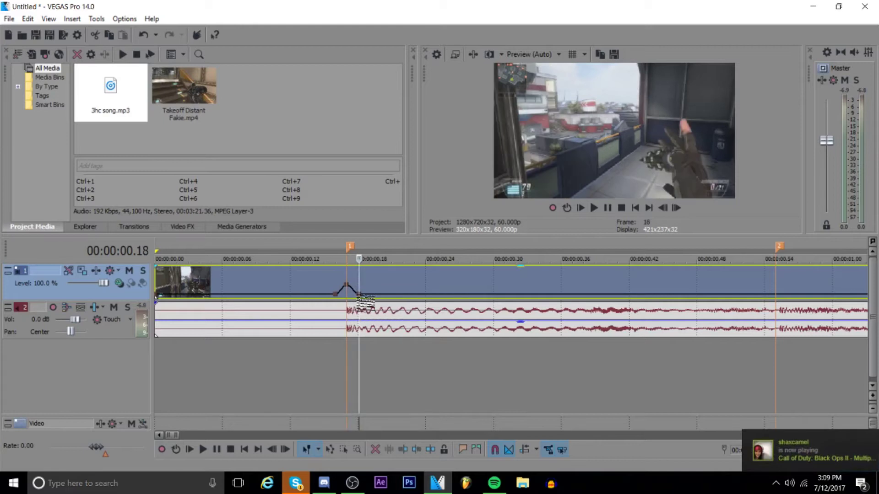
left_click_drag(346, 298, 347, 287)
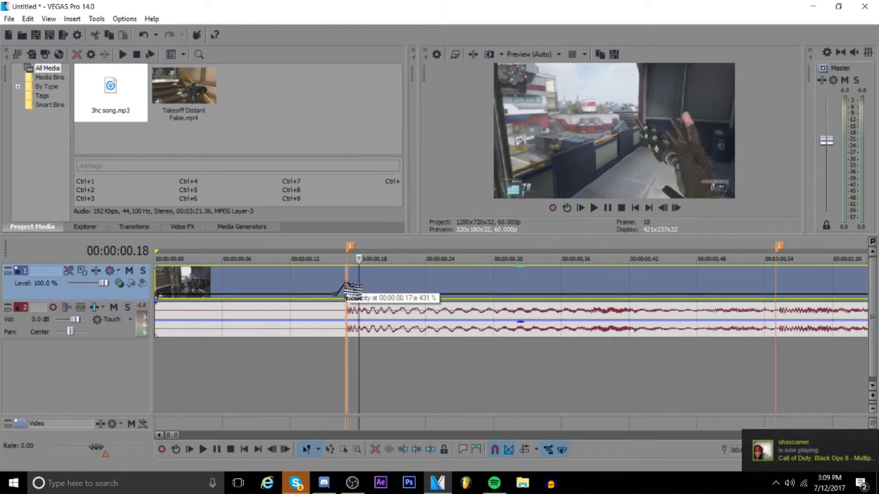
left_click_drag(347, 283, 346, 281)
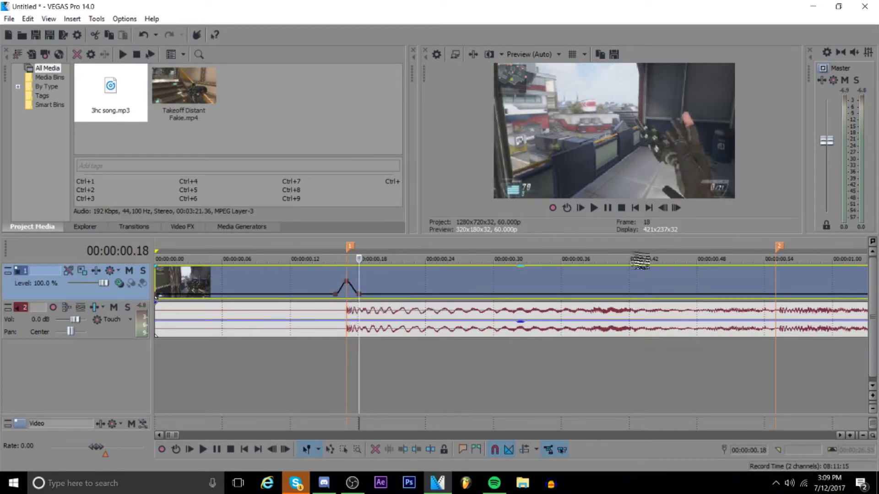
Step: Play the section between the first and second beat markers, then inspect the frames at the first velocity peak
left_click(599, 209)
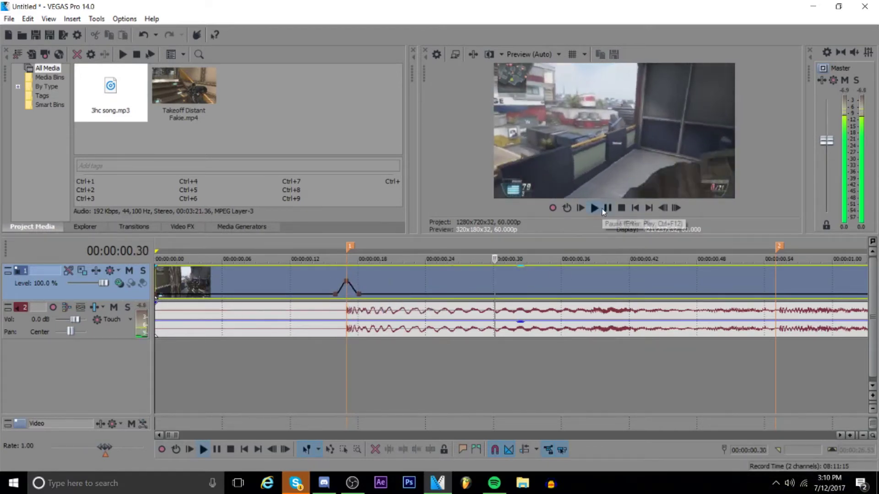
left_click(603, 209)
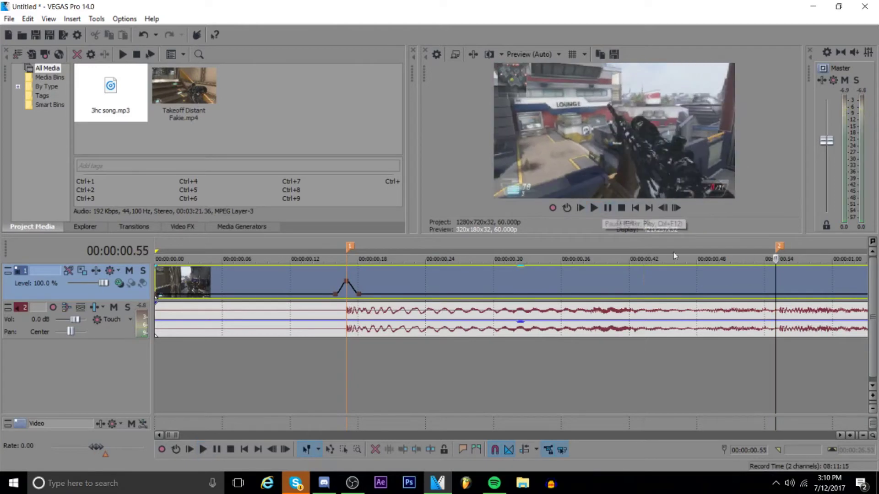
left_click(346, 284)
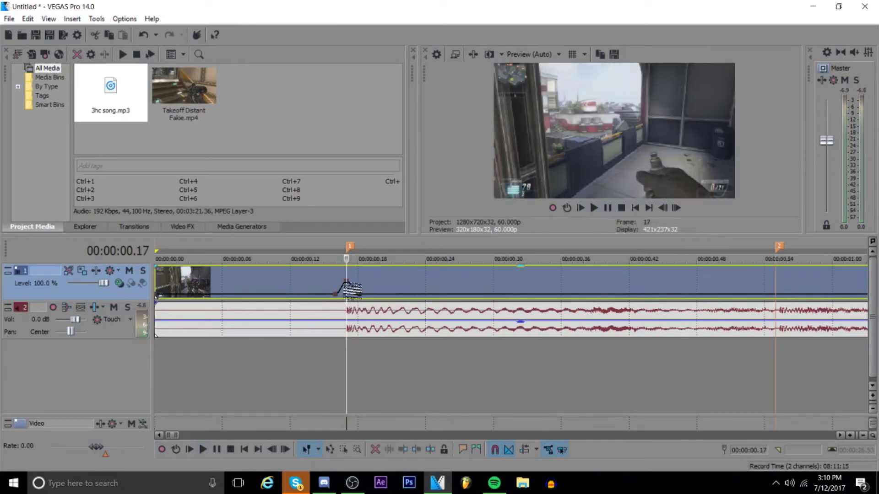
key("Right")
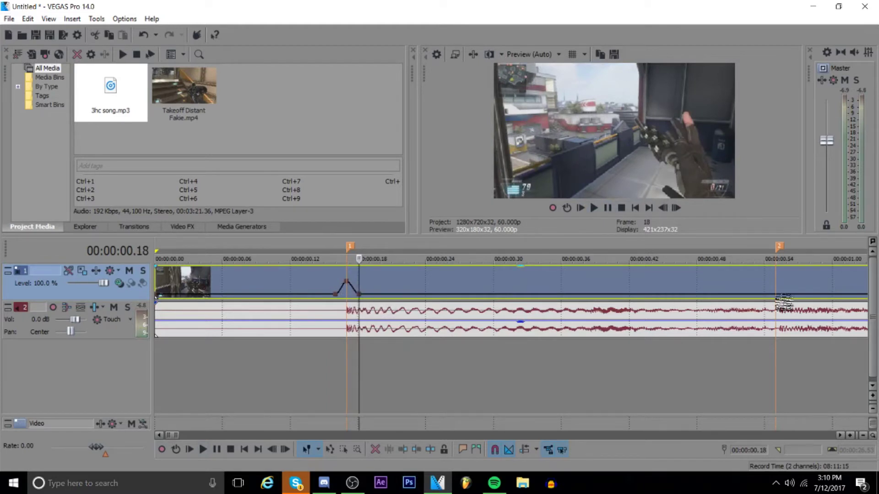
Step: Add velocity points on the second beat marker and on either side of it, and set the middle one to 300% forward velocity
scroll(499, 287, "down", 2)
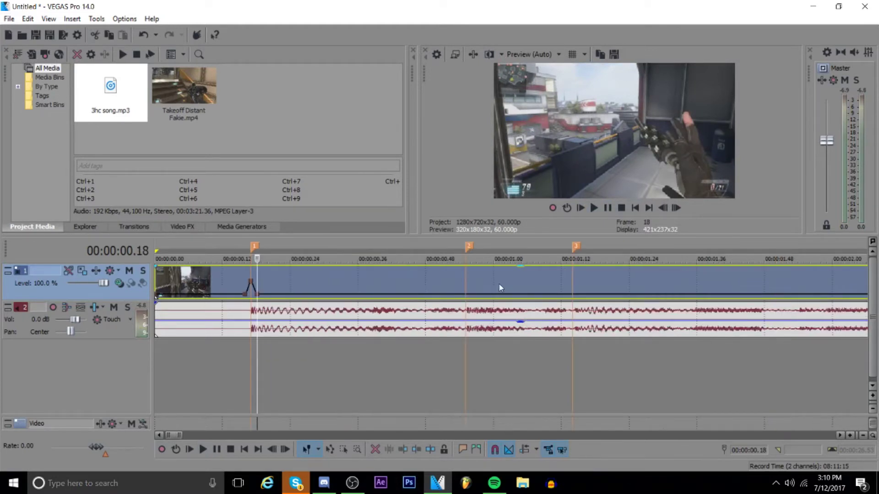
left_click(467, 302)
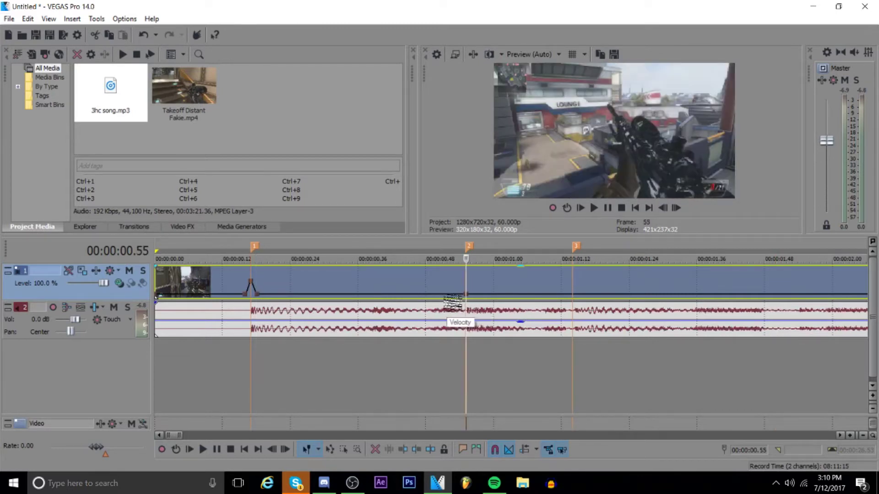
double_click(446, 294)
double_click(489, 294)
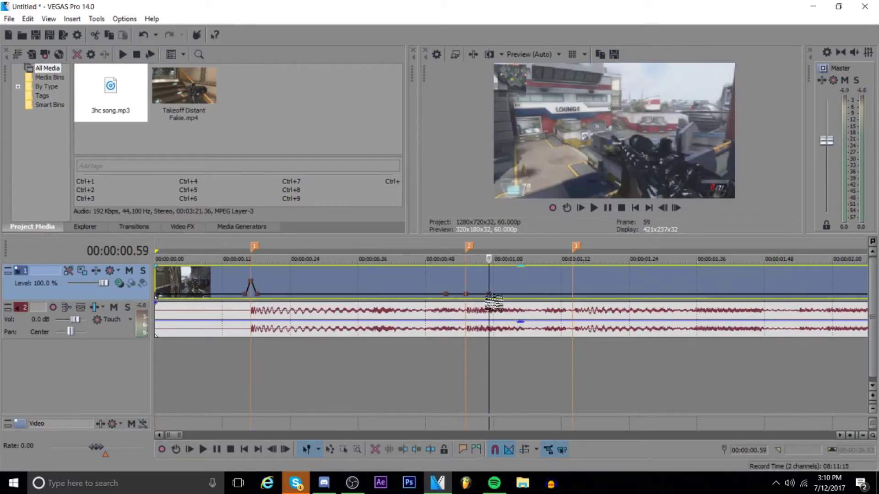
right_click(466, 294)
left_click(508, 59)
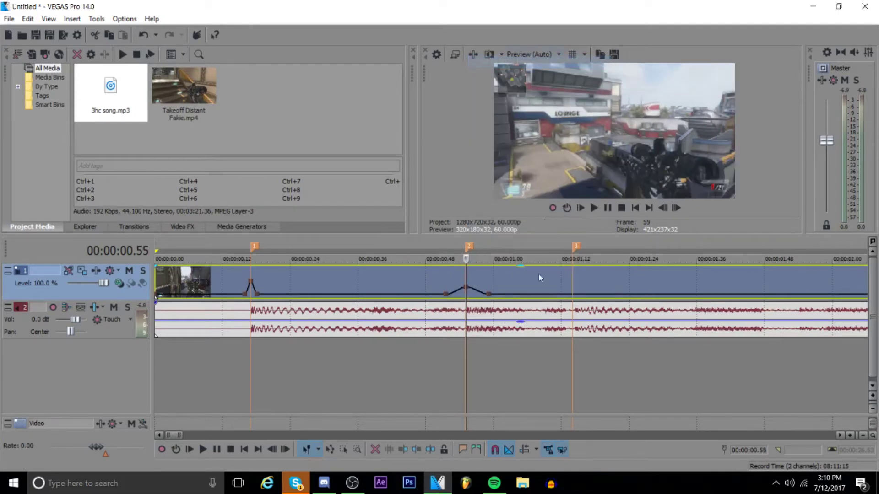
Step: Apply Fast Fade after the second marker's velocity peak and Slow Fade before it, then play that section
right_click(476, 292)
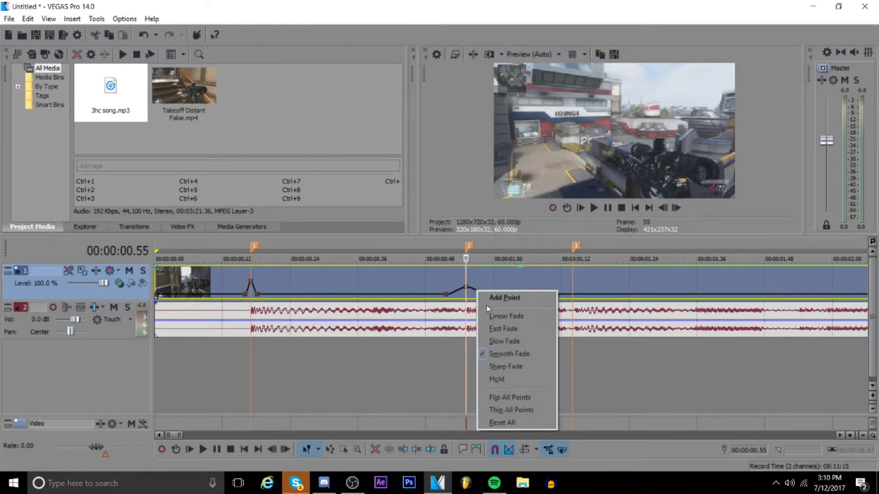
left_click(506, 347)
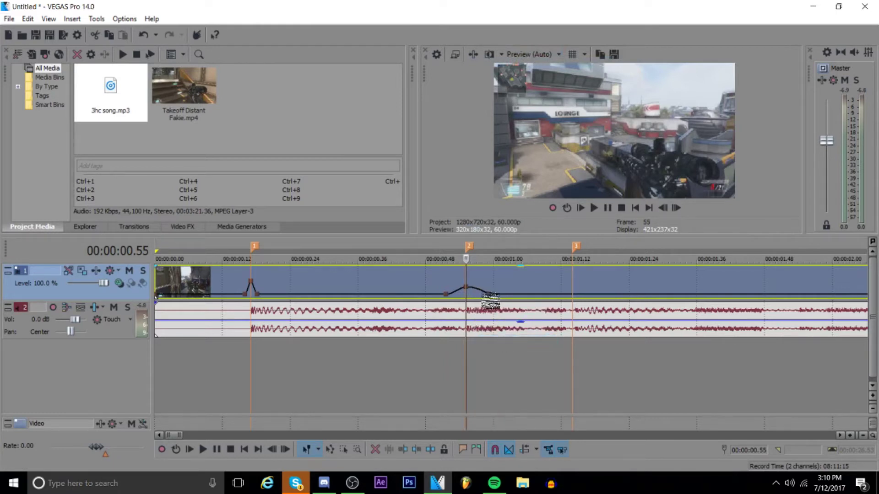
right_click(481, 291)
left_click(537, 330)
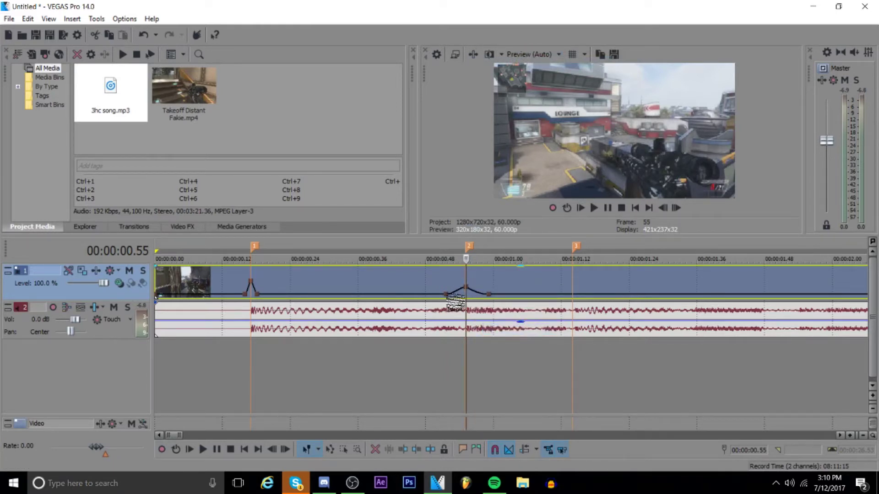
right_click(455, 291)
left_click(476, 340)
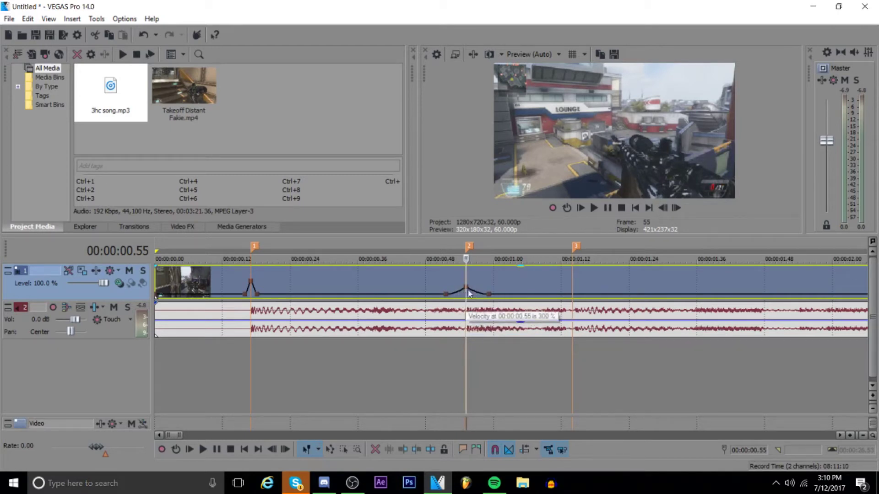
left_click(424, 287)
left_click(594, 208)
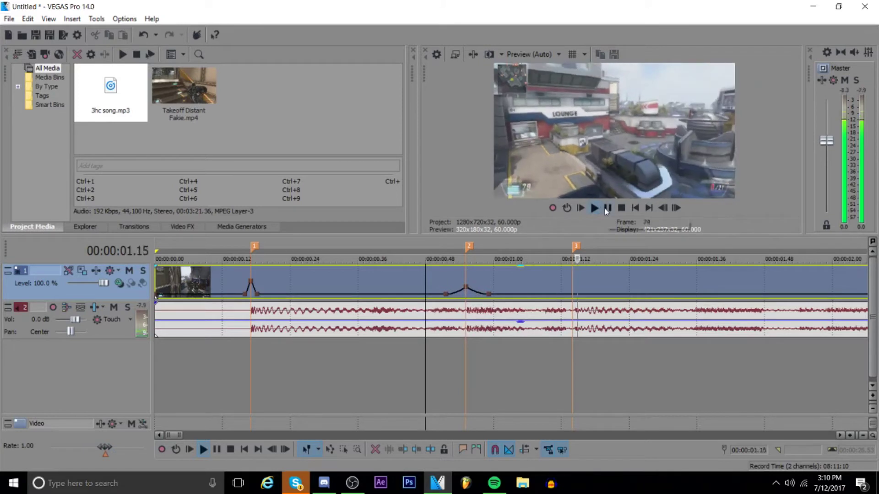
Step: Spread the outer velocity points around the first beat marker further apart and set both to 50% forward velocity
left_click_drag(257, 295, 241, 295)
right_click(242, 295)
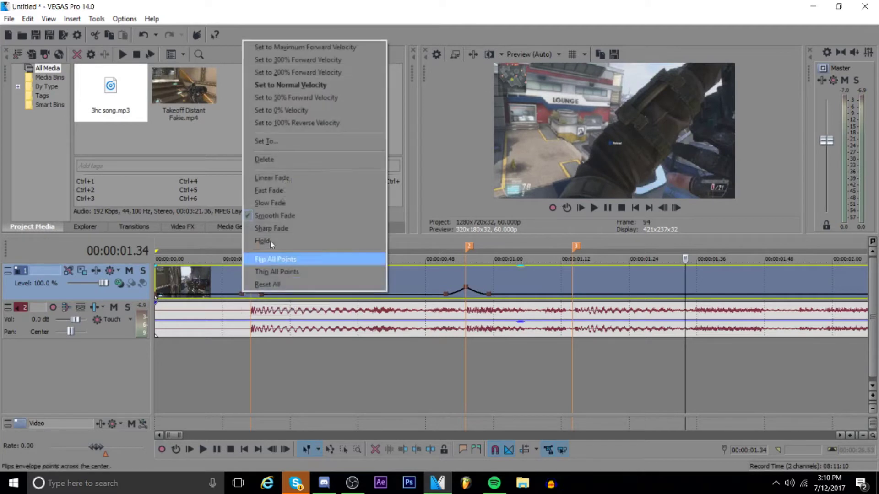
left_click(309, 97)
right_click(261, 294)
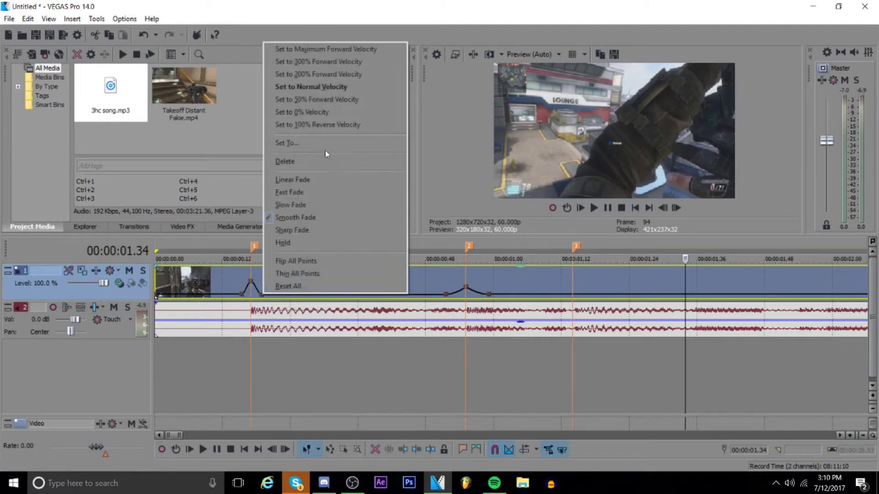
left_click(320, 103)
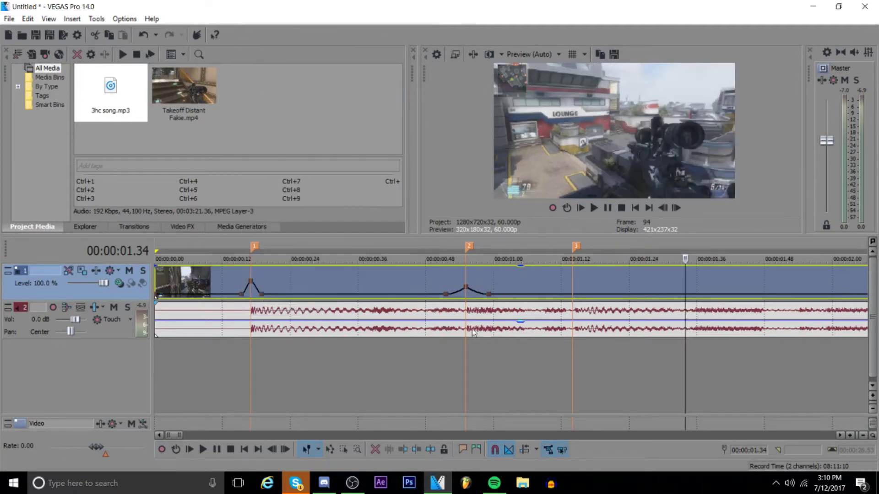
Step: Add velocity points on and around the third beat marker and raise the middle one to about 300%
double_click(572, 295)
double_click(545, 294)
double_click(600, 294)
left_click_drag(572, 294, 572, 287)
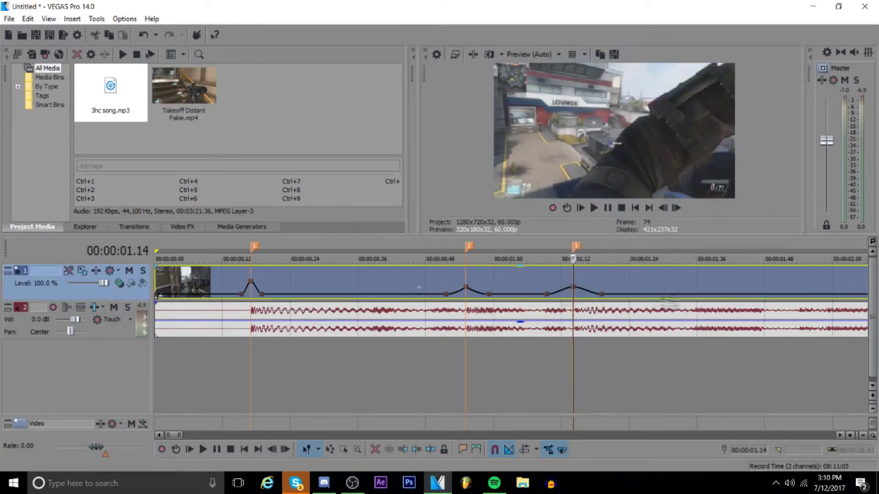
Step: Add velocity points on and around the fourth beat marker and set the middle one to 300% forward velocity
scroll(670, 303, "down", 2)
double_click(525, 295)
double_click(509, 294)
double_click(543, 294)
right_click(526, 295)
left_click(609, 66)
Step: Add velocity points on and around the fifth beat marker and set the middle one to 300% forward velocity
double_click(727, 295)
double_click(711, 294)
double_click(746, 294)
right_click(728, 294)
left_click(794, 64)
Step: Create 300% velocity peaks on the sixth and seventh beat markers, with low points on either side of each
scroll(560, 302, "down", 1)
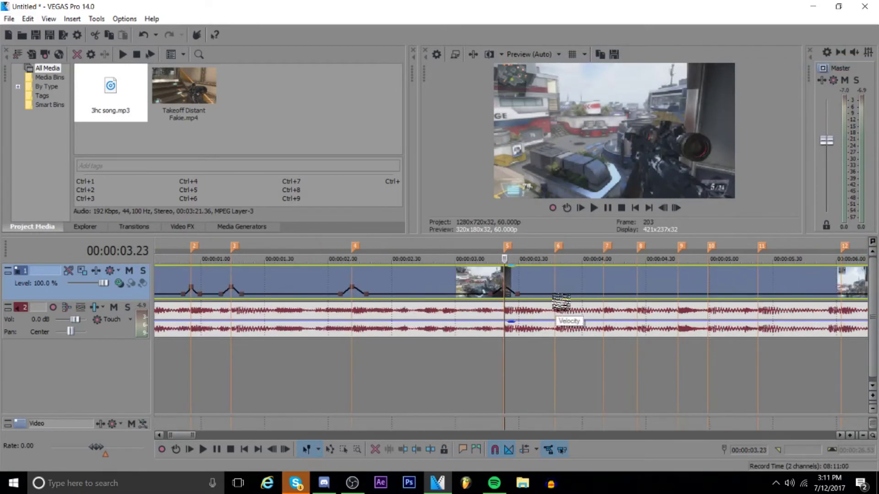
left_click(624, 47)
double_click(603, 294)
double_click(587, 295)
double_click(620, 294)
right_click(603, 294)
left_click(675, 48)
Step: Create 300% velocity peaks on the eighth and ninth beat markers, with surrounding low points
double_click(637, 294)
double_click(651, 294)
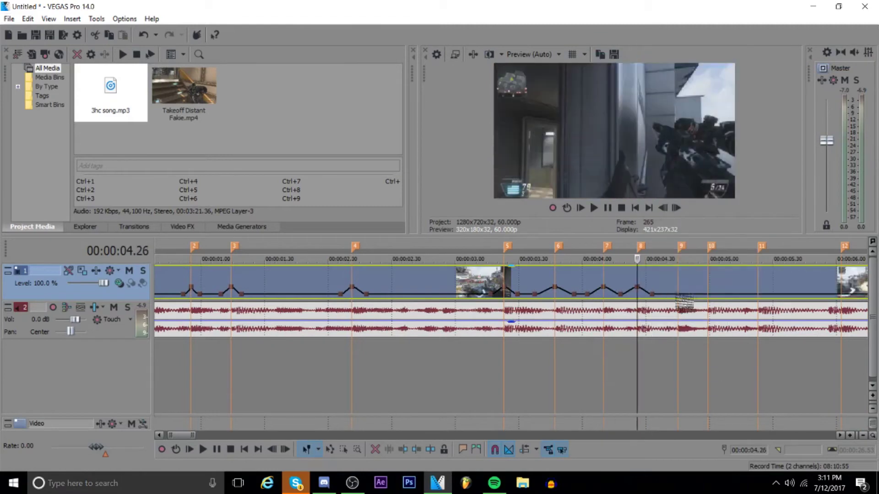
left_click(766, 60)
Step: Set the velocity point on the eighth beat marker, at 00:00:04.26, to 50% forward velocity
scroll(678, 295, "down", 1)
left_click(505, 316)
left_click(458, 294)
right_click(458, 294)
left_click(511, 97)
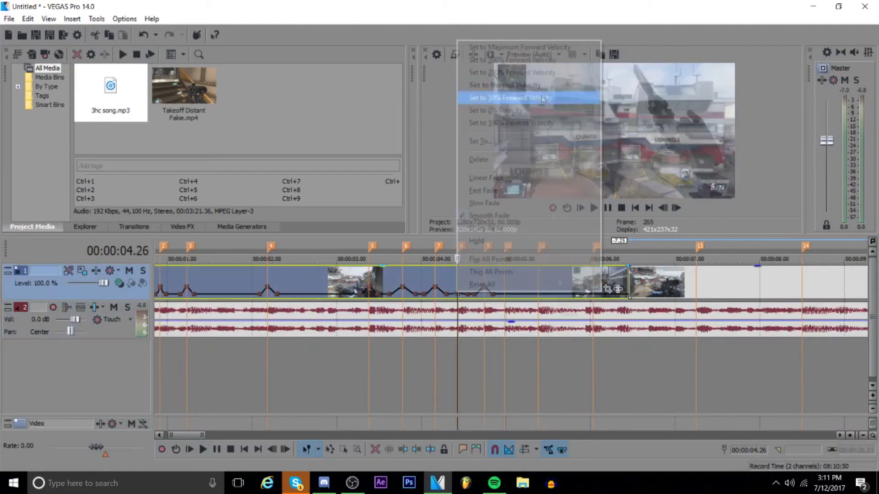
Step: Create 300% velocity peaks on the tenth and eleventh beat markers with surrounding low points, and add a point on the twelfth marker
double_click(505, 294)
double_click(516, 294)
right_click(505, 294)
left_click(574, 57)
double_click(538, 294)
double_click(526, 294)
double_click(551, 294)
right_click(539, 294)
left_click(609, 57)
double_click(593, 295)
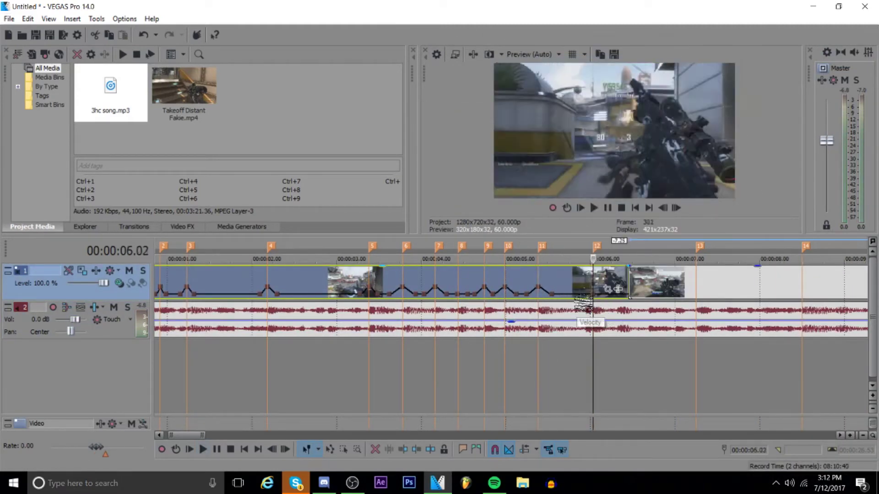
scroll(616, 289, "down", 2)
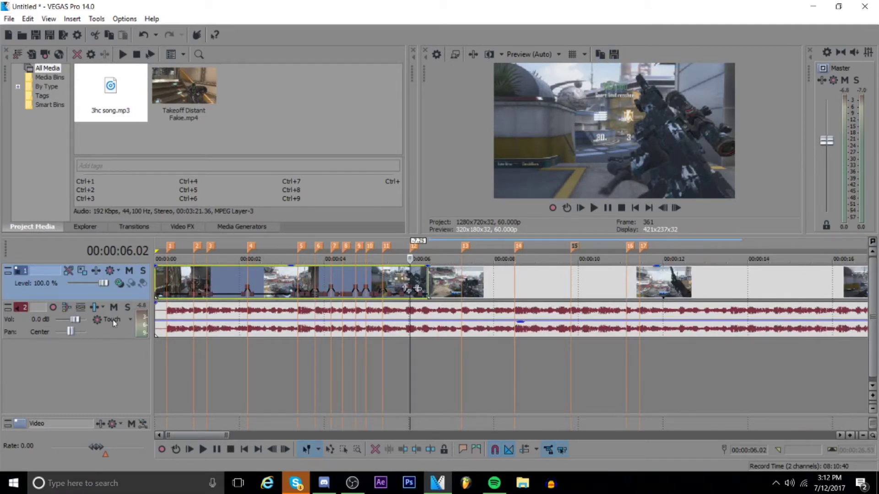
left_click(635, 209)
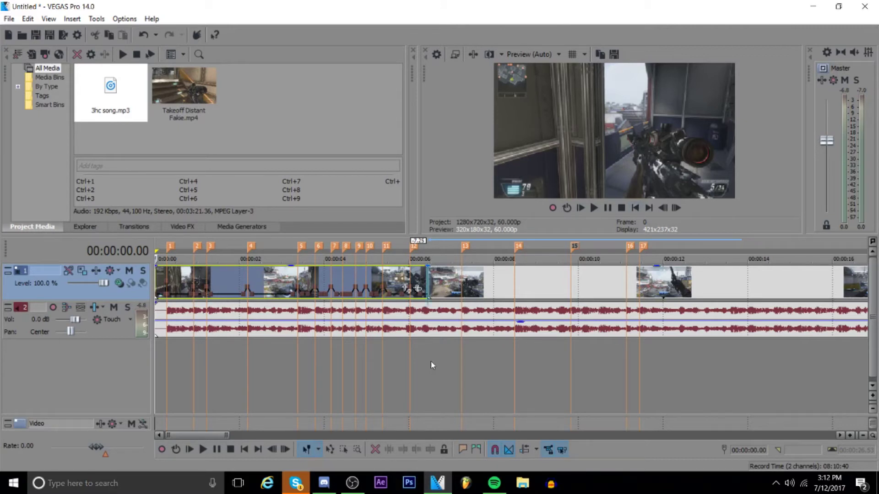
left_click_drag(430, 361, 111, 384)
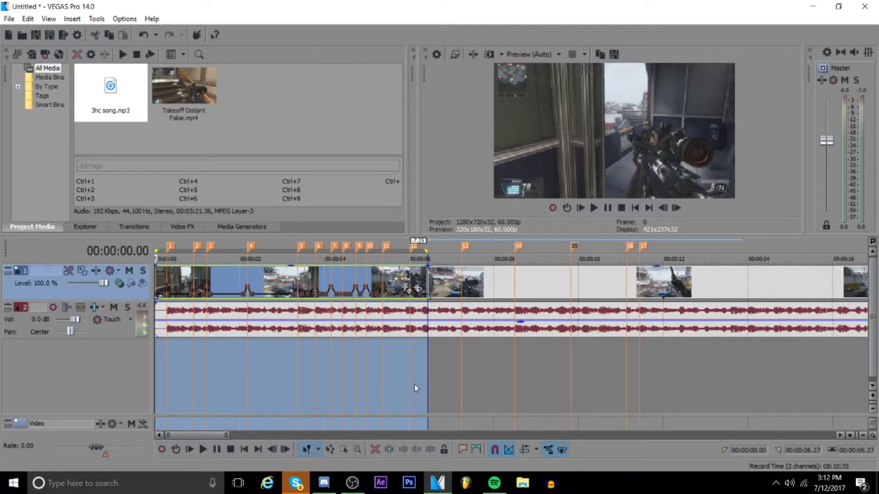
key("shift+m")
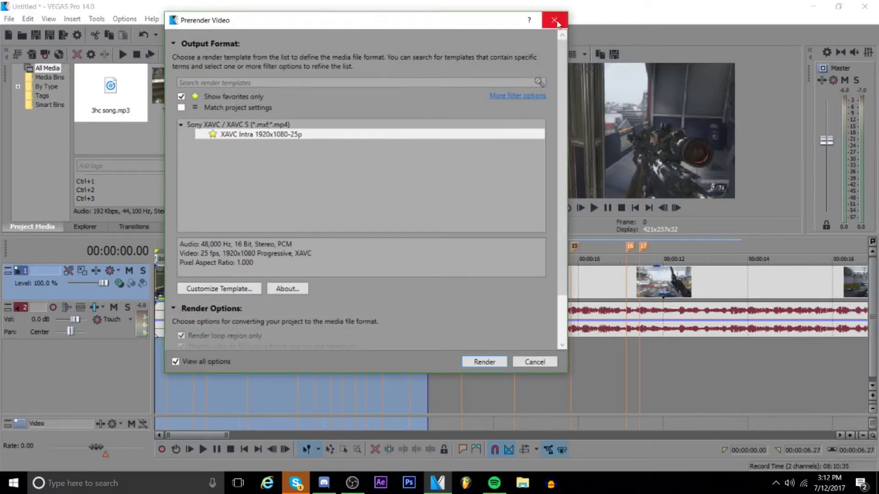
left_click(554, 21)
left_click(424, 378)
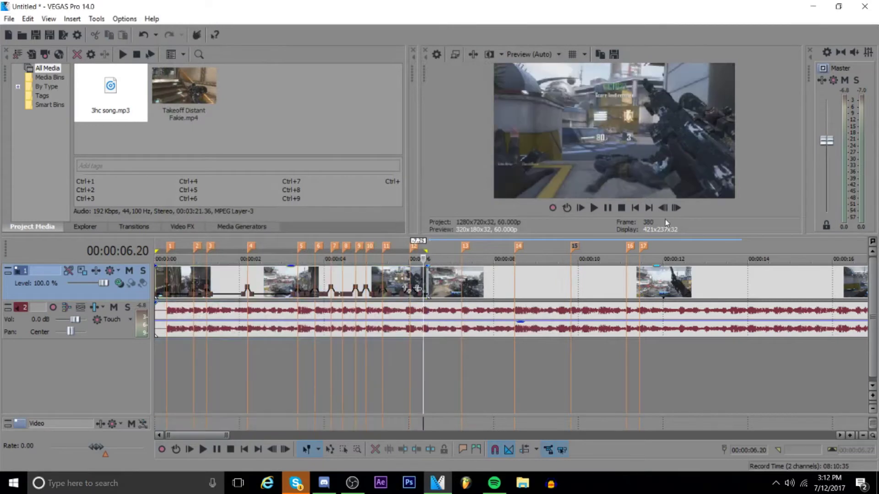
Step: Play the synced clip from the beginning of the timeline and pause just past the thirteenth beat marker
left_click(595, 208)
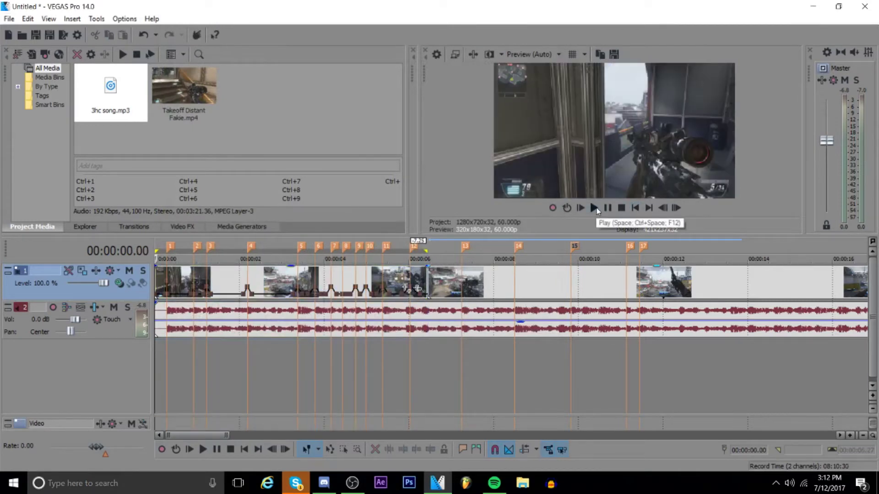
left_click(597, 207)
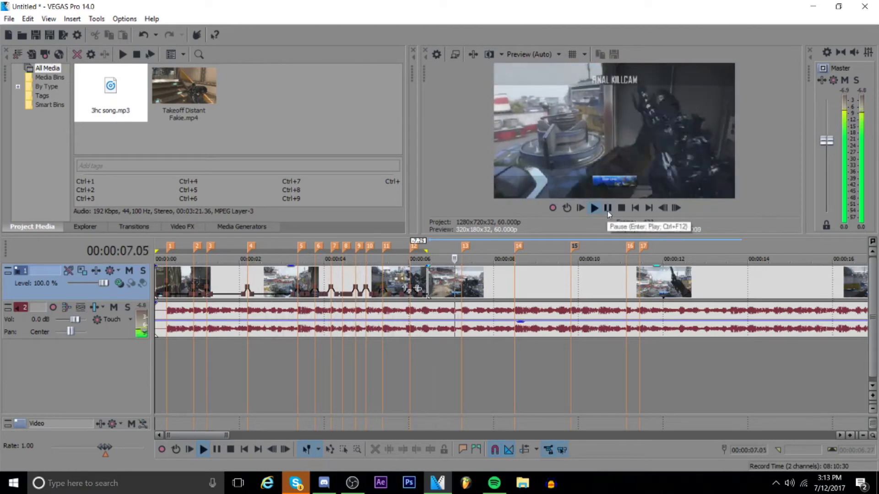
left_click(608, 209)
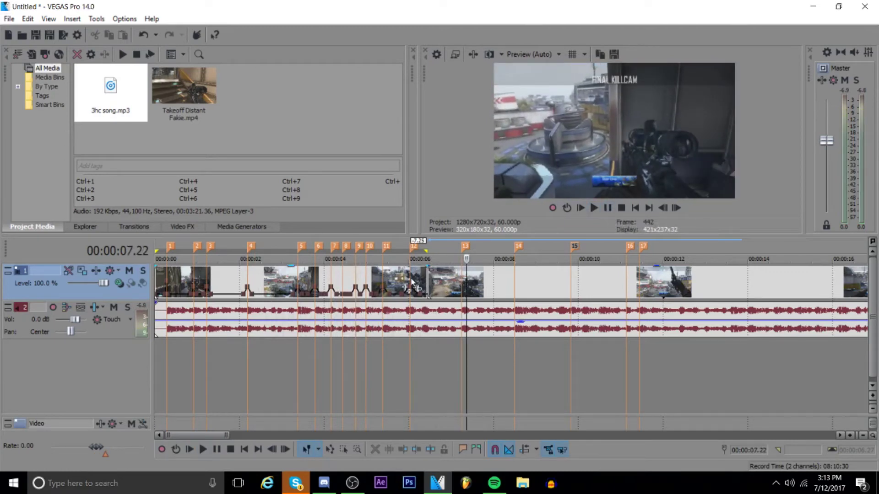
Step: Spread the low velocity points farther out from the second beat marker's peak and set both to 50% forward velocity
left_click(412, 282)
scroll(411, 283, "up", 5)
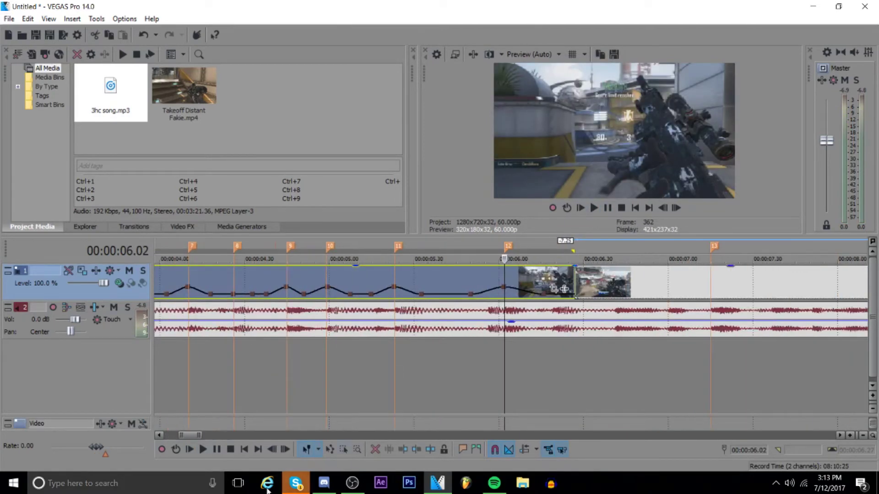
left_click_drag(191, 436, 158, 439)
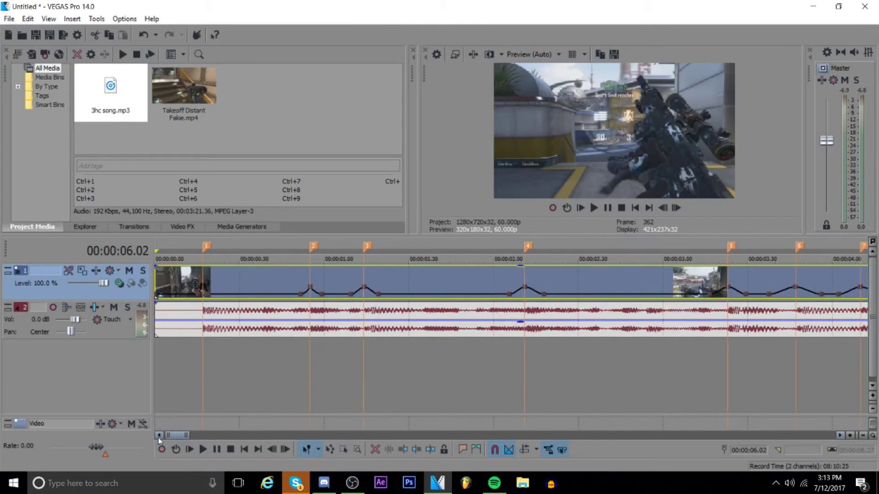
left_click(310, 287)
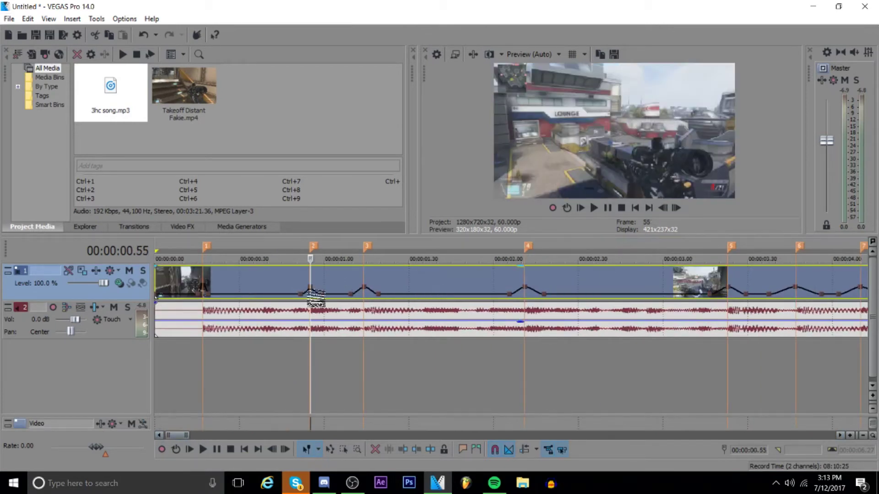
mouse_move(315, 297)
left_mouse_down()
mouse_move(299, 302)
mouse_move(328, 295)
left_mouse_up()
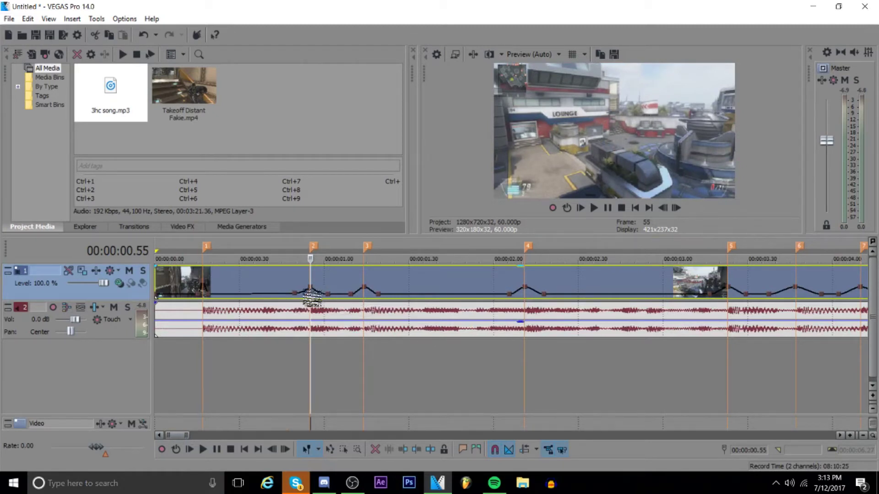
right_click(305, 293)
left_click(376, 95)
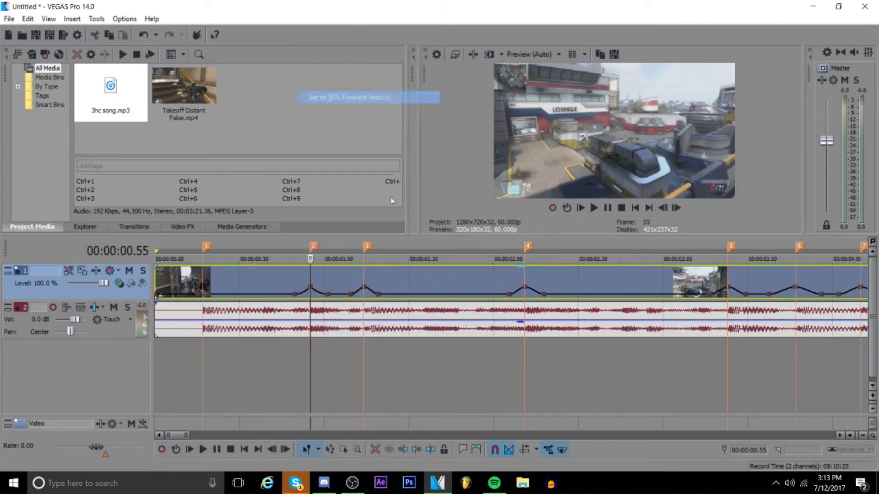
right_click(330, 307)
left_click(407, 99)
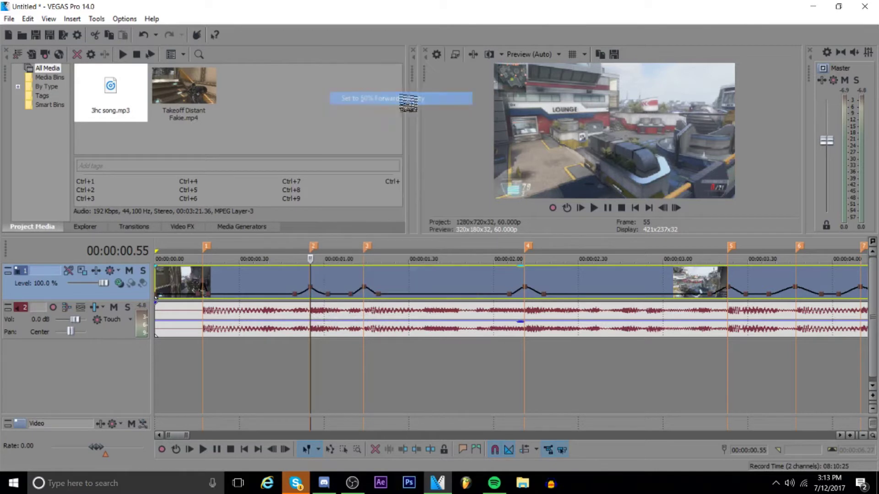
Step: Raise the velocity peak on the second beat marker higher than the neighbouring peaks
left_click_drag(315, 296, 315, 289)
right_click(315, 289)
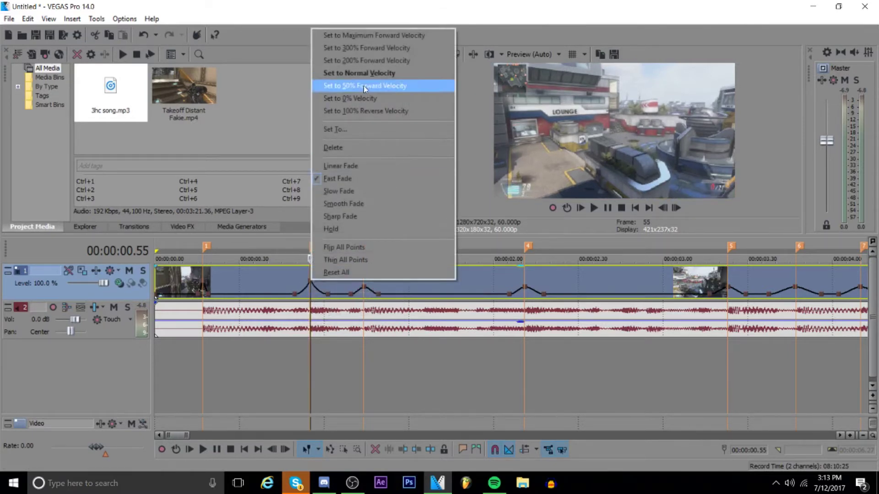
left_click(348, 130)
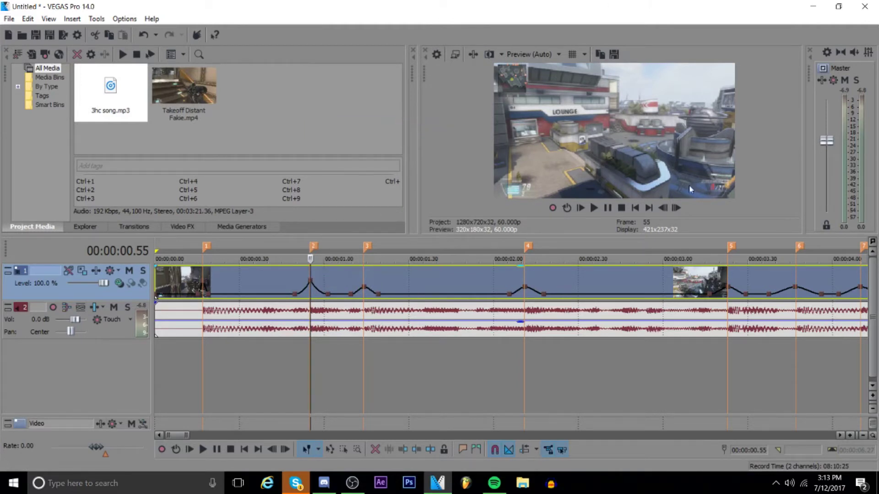
Step: Play the sequence from the start and pause after the twelfth beat marker to review the velocity changes
left_click(636, 208)
key("space")
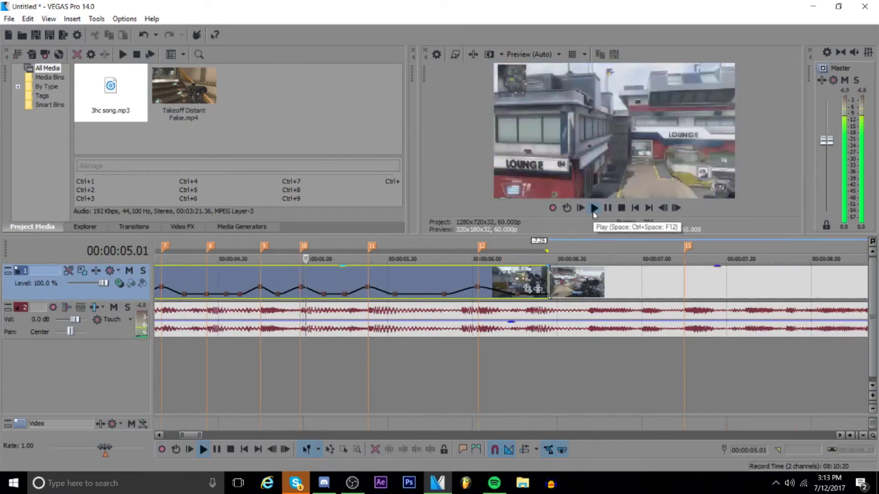
left_click(607, 208)
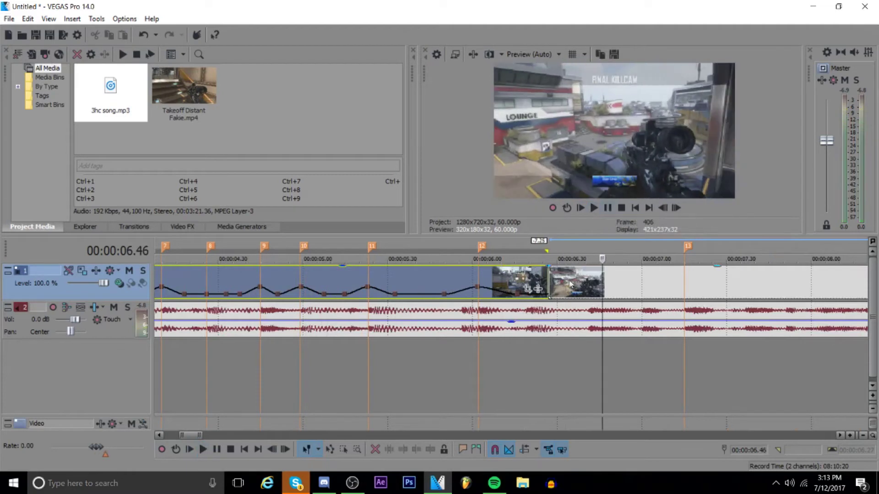
Step: Apply a Slow Fade to the velocity segment before the twelfth beat marker's peak and a Fast Fade to the segment after it
left_click(477, 288)
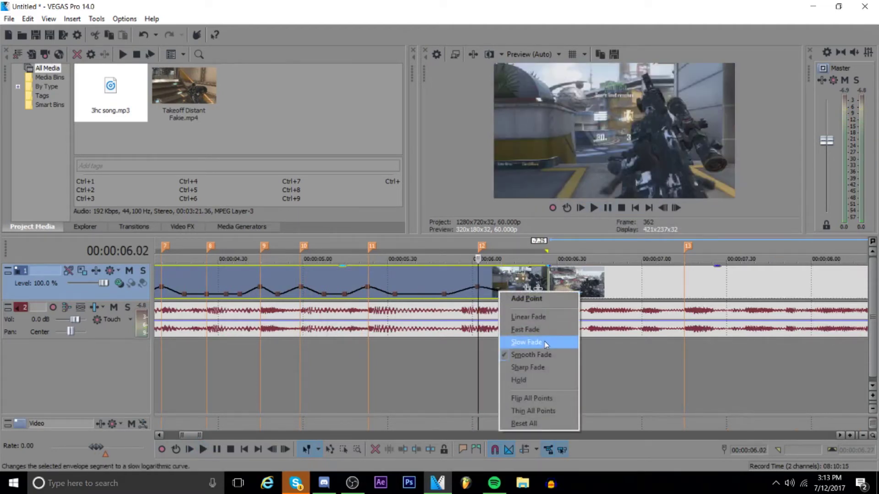
left_click(547, 342)
right_click(497, 290)
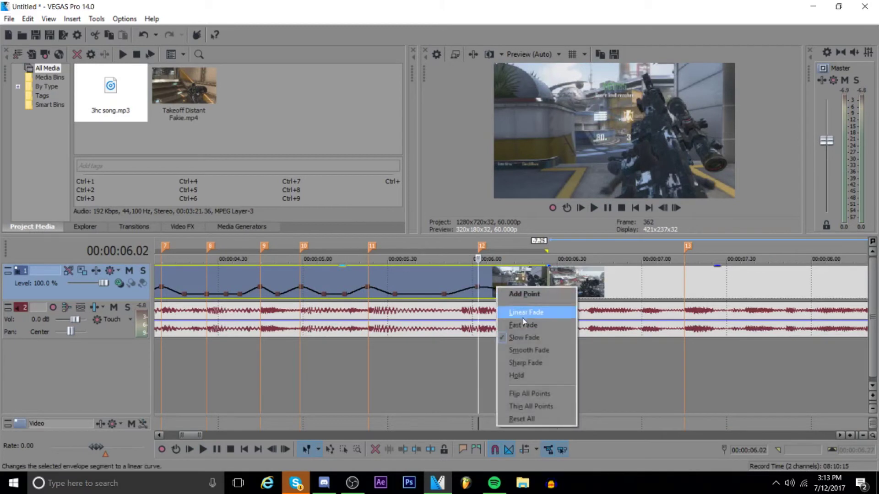
left_click(526, 324)
right_click(457, 291)
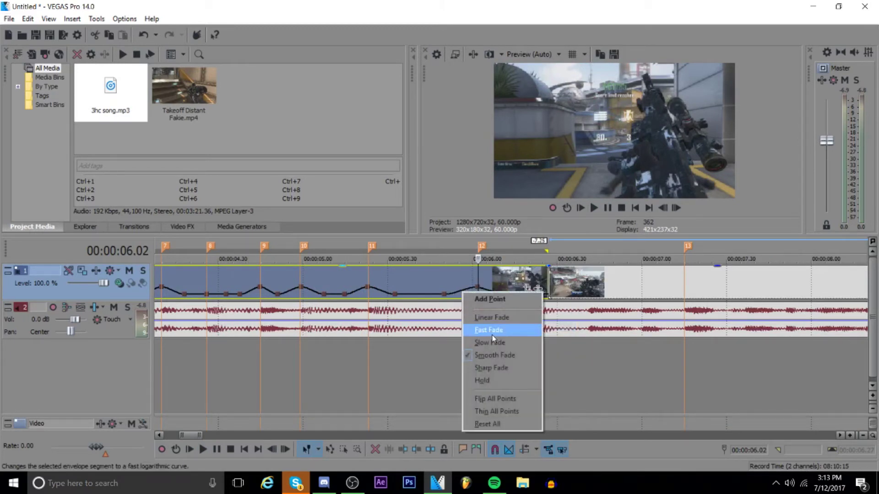
left_click(492, 331)
right_click(467, 290)
left_click(503, 338)
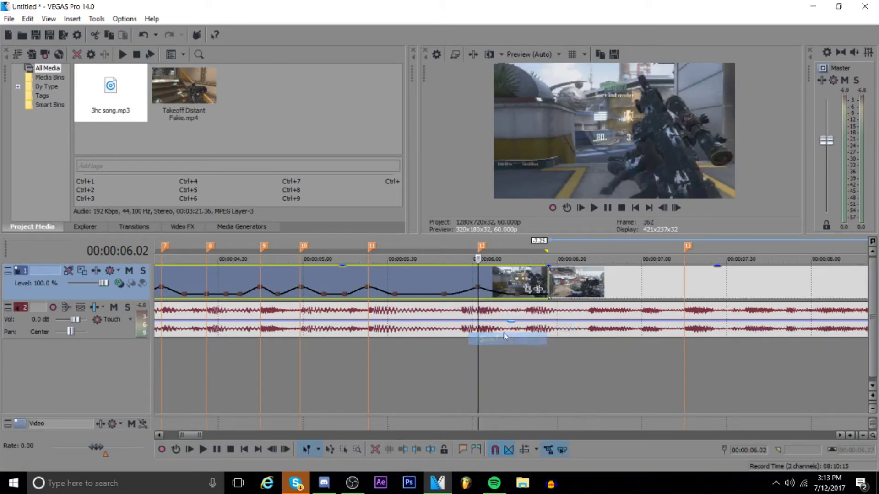
Step: Play the section across the twelfth beat marker to check the new velocity fades
left_click(427, 279)
left_click(593, 208)
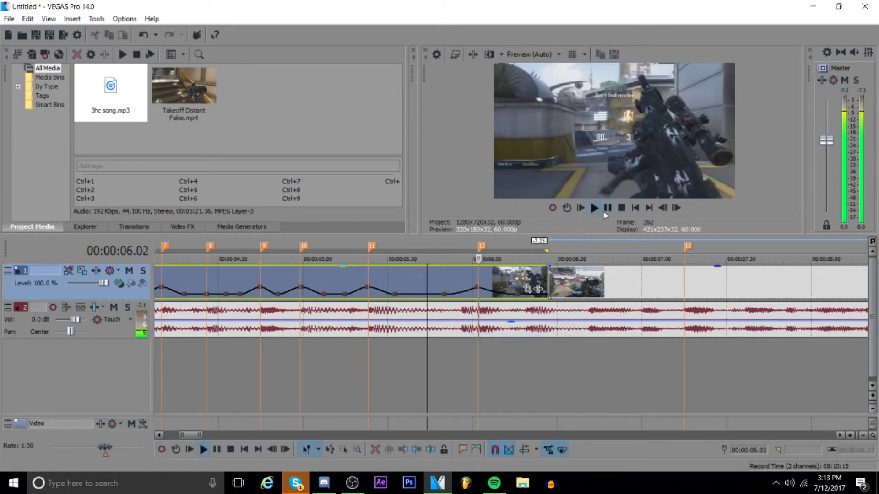
left_click(606, 208)
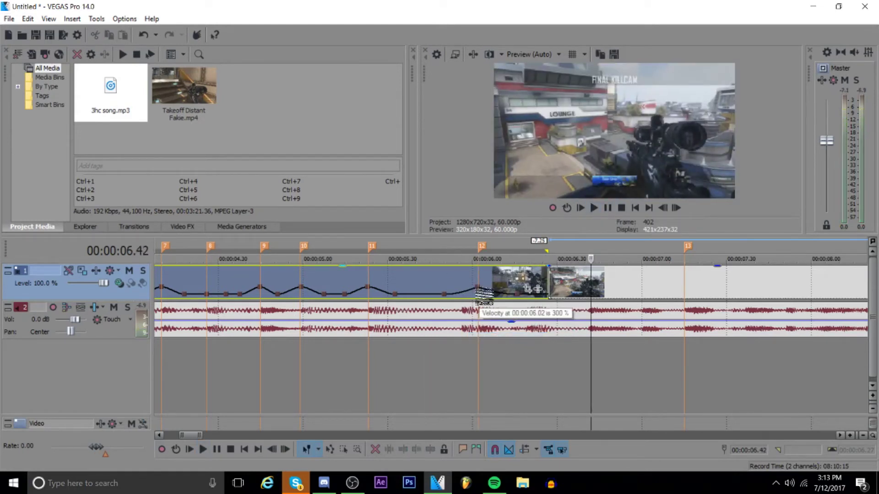
Step: Try raising the twelfth beat marker's velocity peak to the top of the event and play that section
left_click_drag(476, 293, 478, 277)
left_click(456, 282)
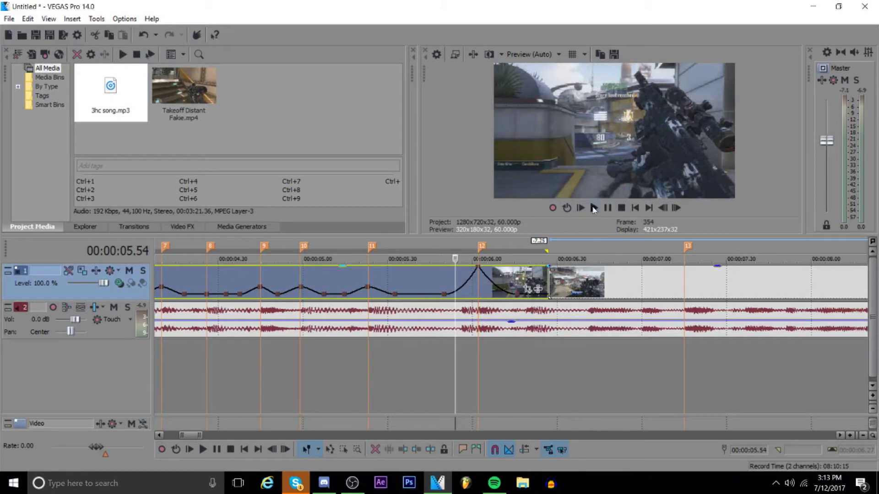
left_click(594, 207)
left_click(606, 208)
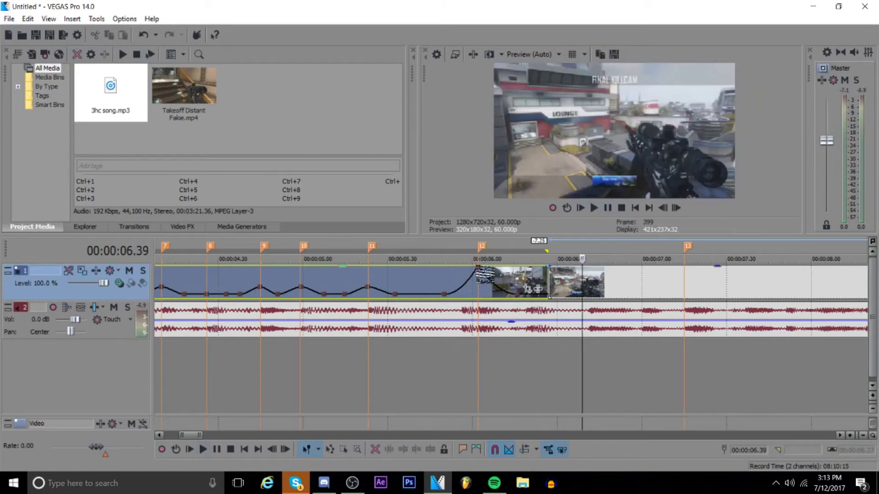
Step: Bring the twelfth beat marker's velocity peak to 526% and play the section around it
left_click_drag(478, 274, 479, 286)
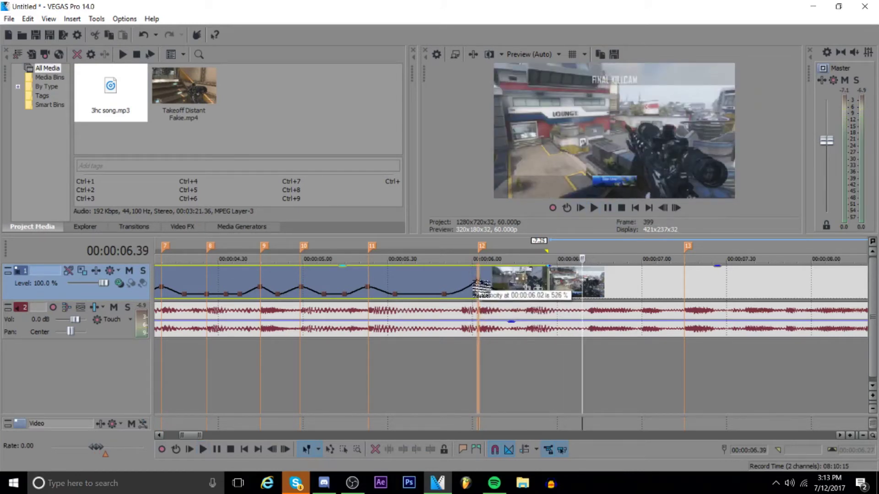
left_click(454, 277)
left_click(594, 208)
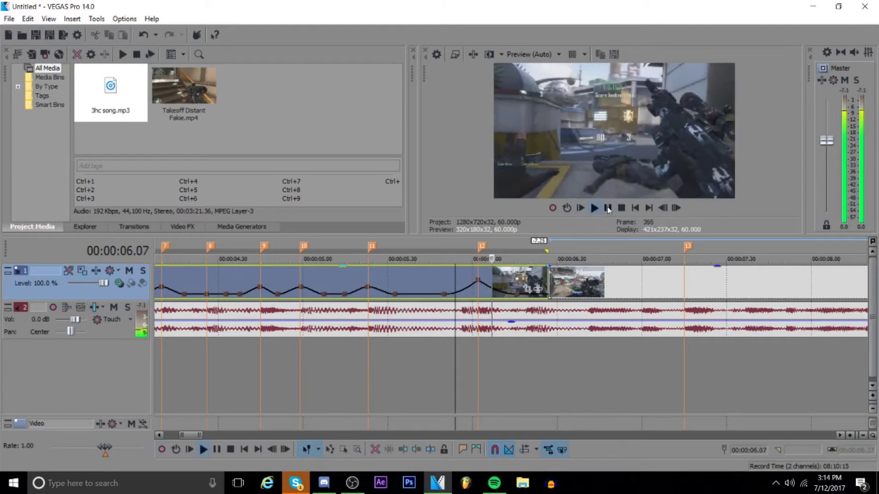
left_click(607, 208)
Step: Lower the song event's gain slightly and play the edit from the start of the timeline
mouse_move(469, 330)
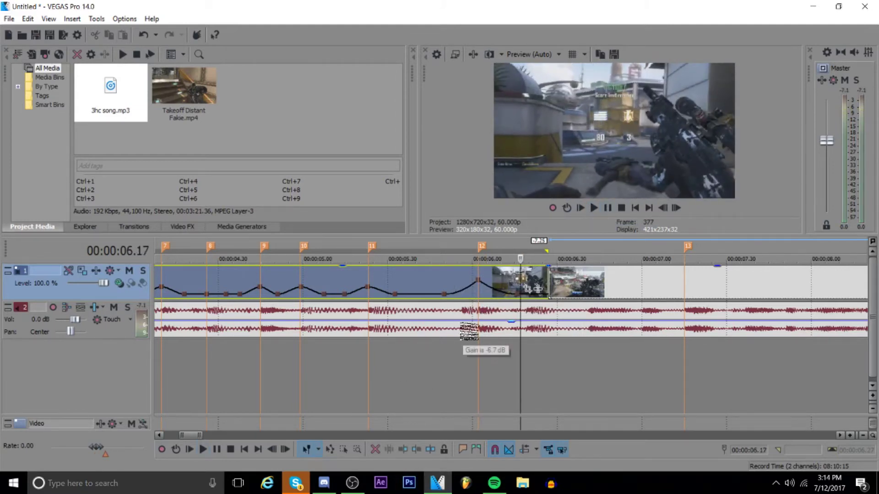
scroll(466, 332, "down", 8)
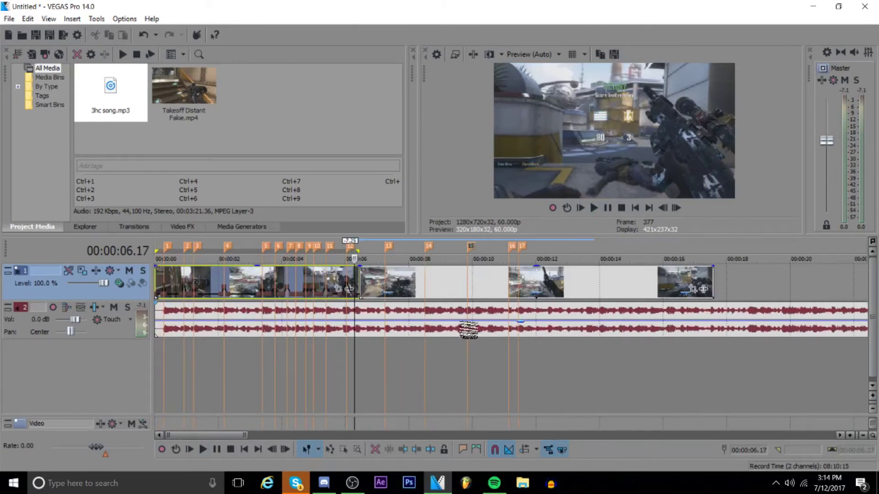
scroll(468, 329, "down", 2)
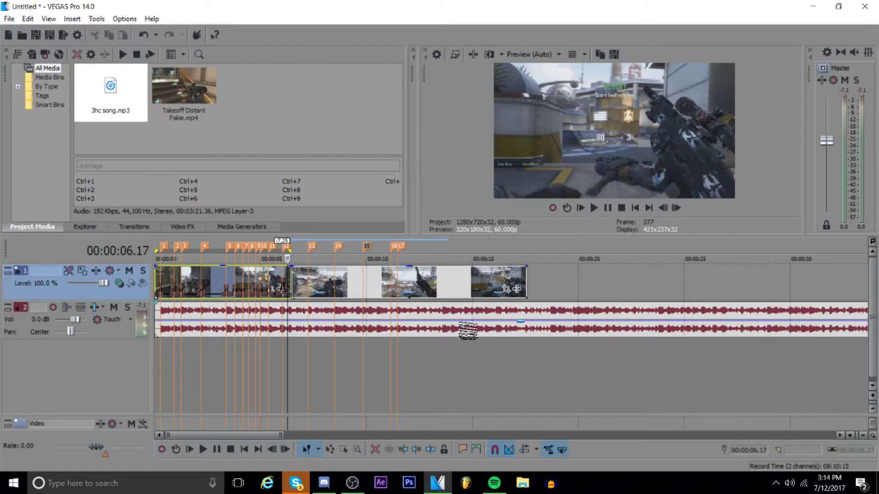
left_click(635, 208)
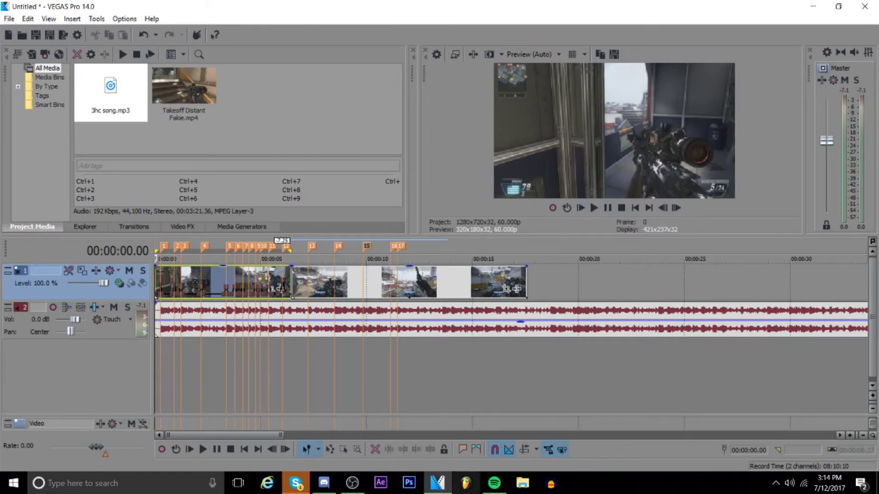
left_click_drag(521, 323, 526, 336)
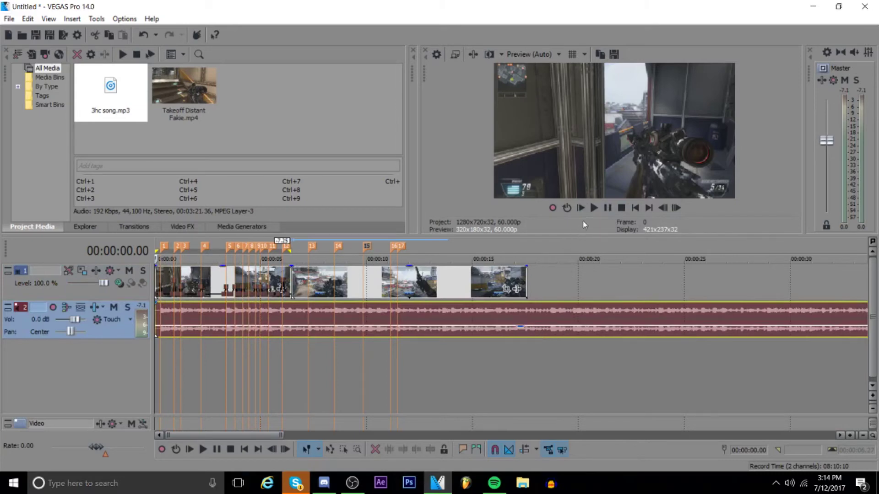
left_click(593, 208)
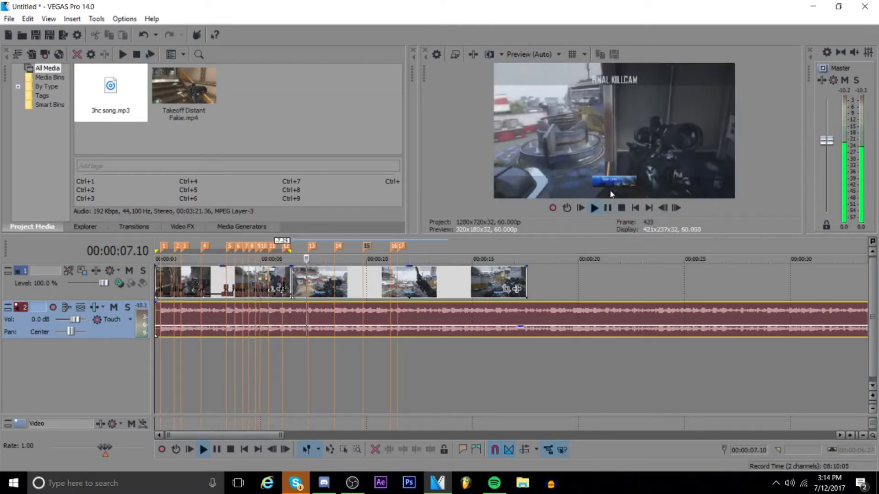
Step: Pause the playback, look over the split clips and markers, and return the playhead to the start of the timeline
left_click(608, 208)
scroll(336, 318, "up", 3)
scroll(393, 336, "down", 2)
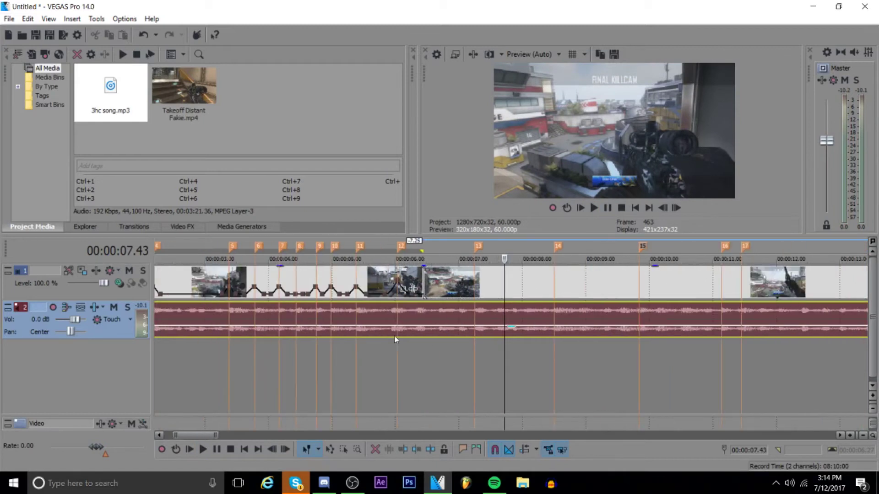
left_click(425, 280)
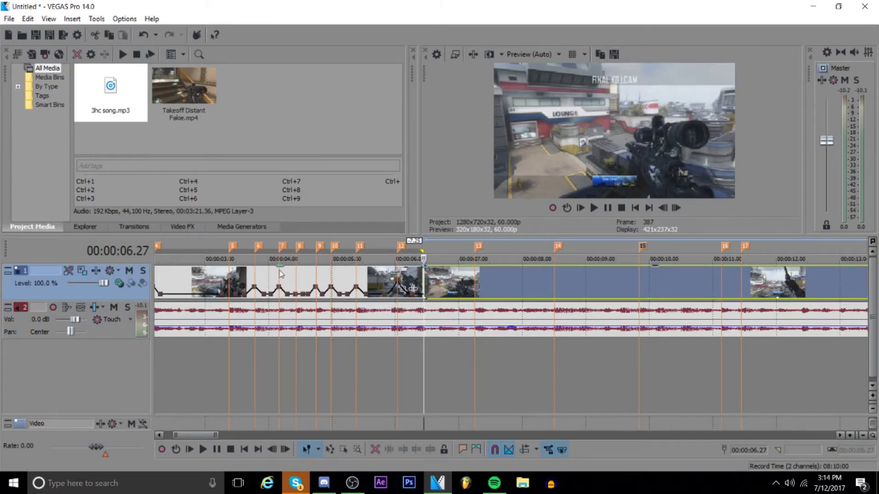
left_click(230, 288)
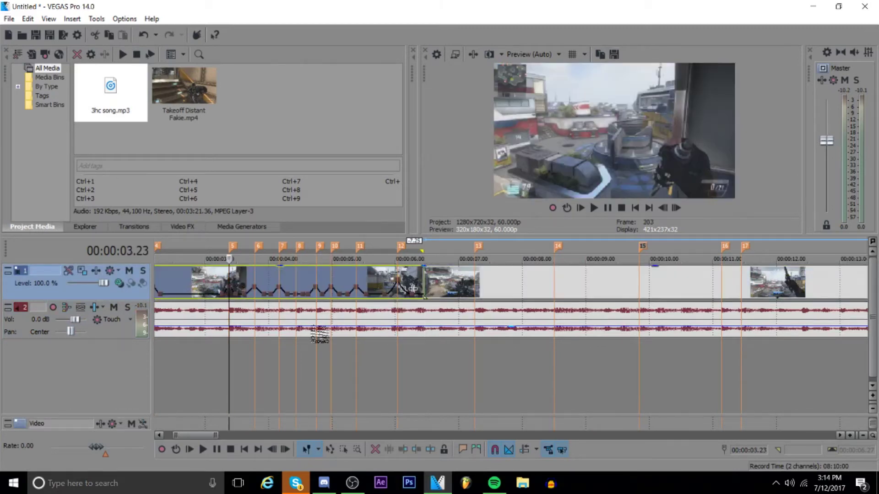
scroll(337, 334, "up", 4)
scroll(328, 342, "down", 12)
scroll(328, 342, "up", 5)
scroll(328, 341, "up", 2)
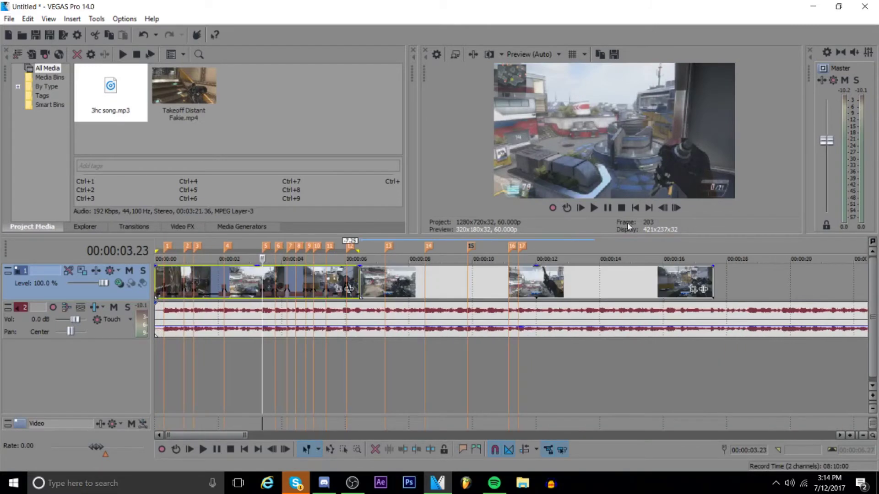
left_click(634, 208)
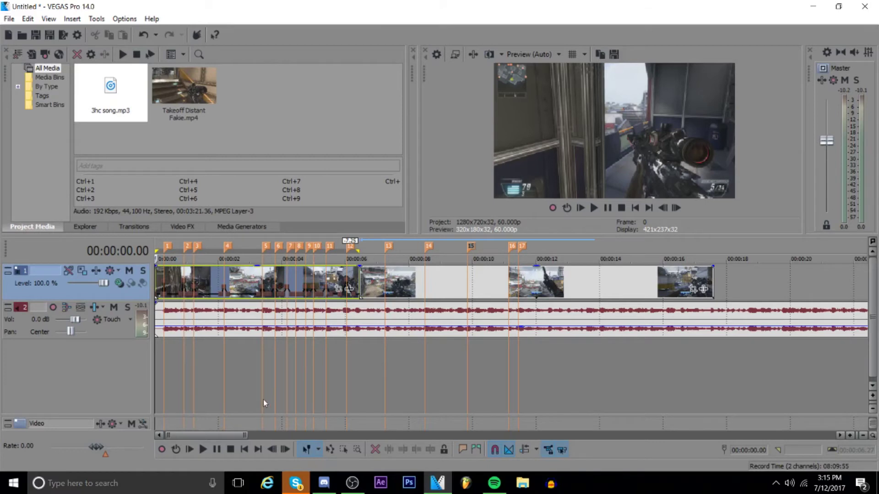
Step: Move the two base points of the first beat marker's velocity peak outward and set them to 37% forward velocity
scroll(275, 310, "up", 5)
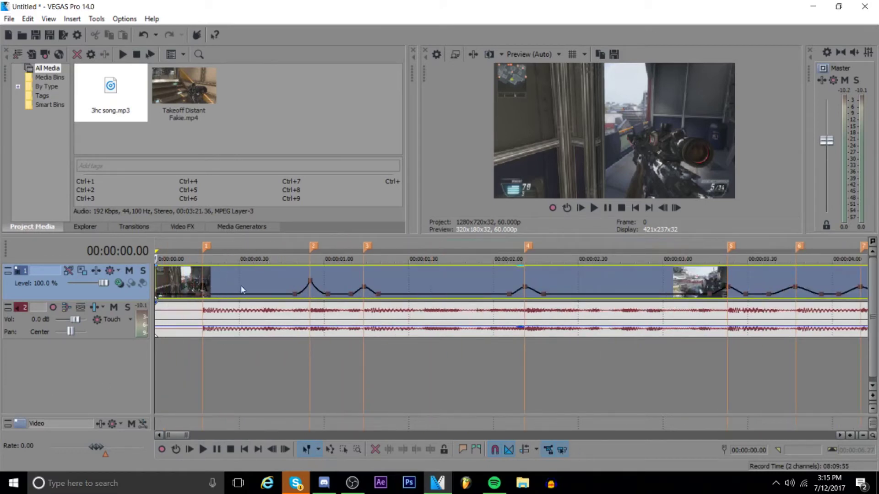
left_click(196, 284)
scroll(257, 325, "up", 8)
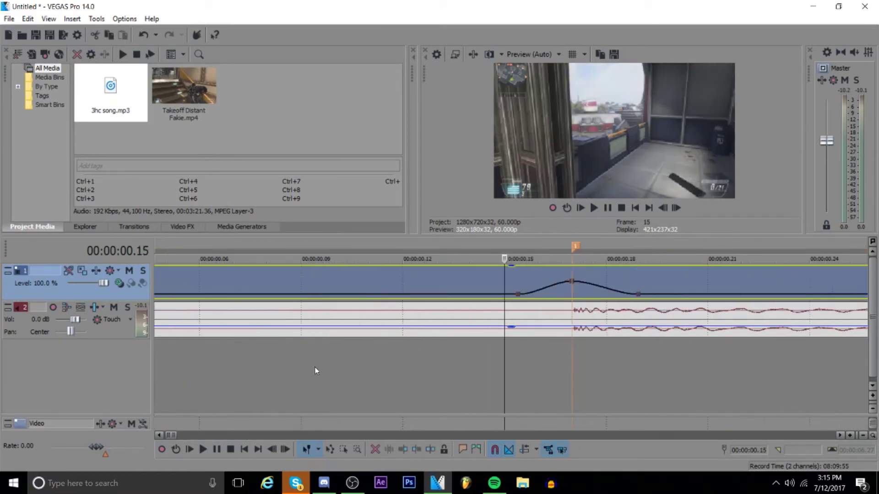
left_click_drag(520, 297, 498, 303)
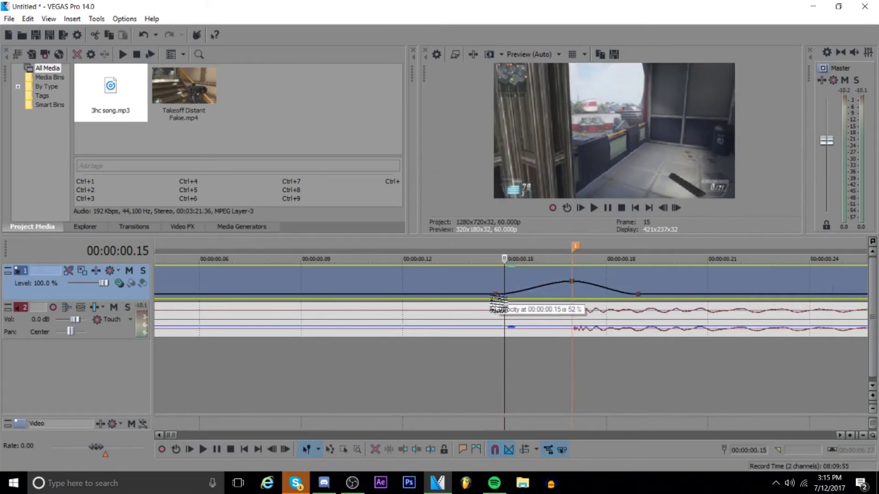
left_click_drag(639, 297, 656, 302)
right_click(656, 296)
left_click(715, 100)
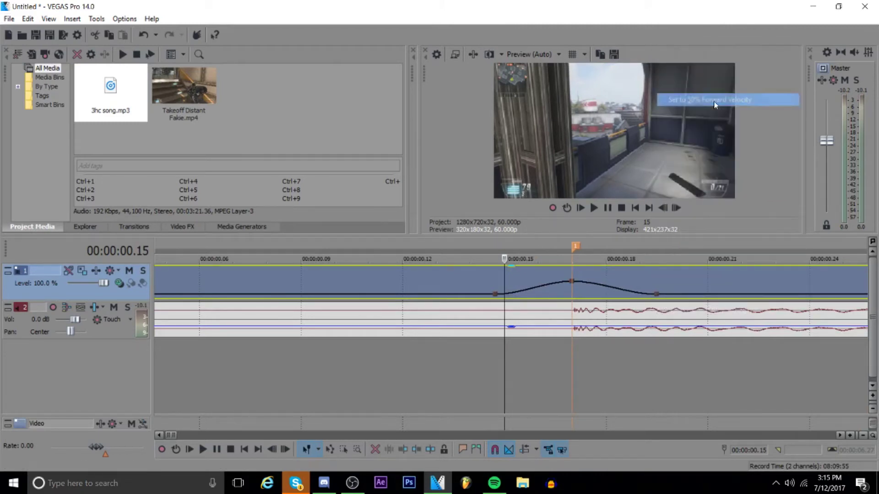
right_click(495, 294)
left_click(580, 99)
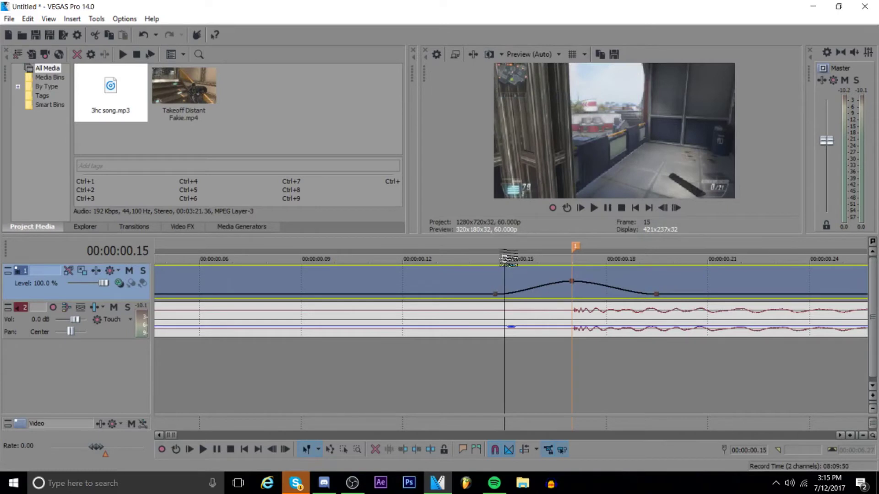
Step: Split the video clip at 00:00:00.15 and 00:00:00.19, isolating the first beat marker's velocity peak in a short event
key("space")
key("space")
key("Left")
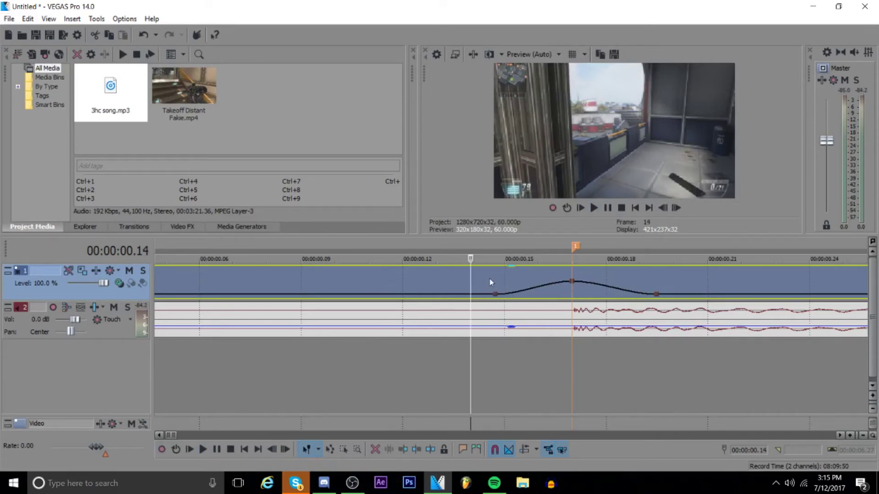
key("Right")
key("Left")
key("Right")
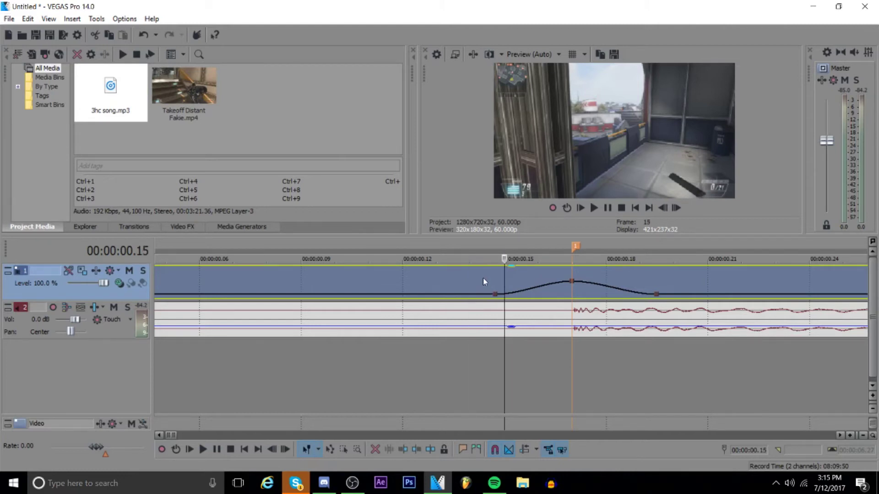
key("Left")
key("Right")
key("Left")
key("Right")
key("Left")
key("Right")
key("Left")
key("Right")
key("s")
left_click(650, 278)
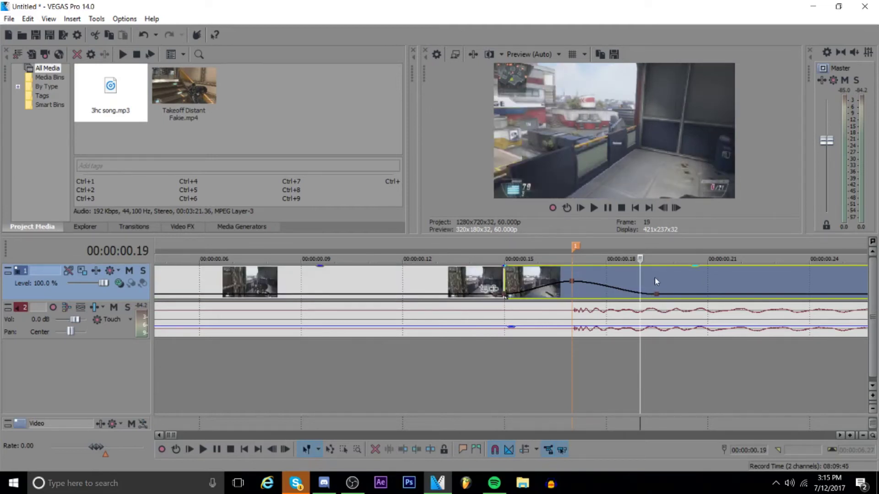
key("s")
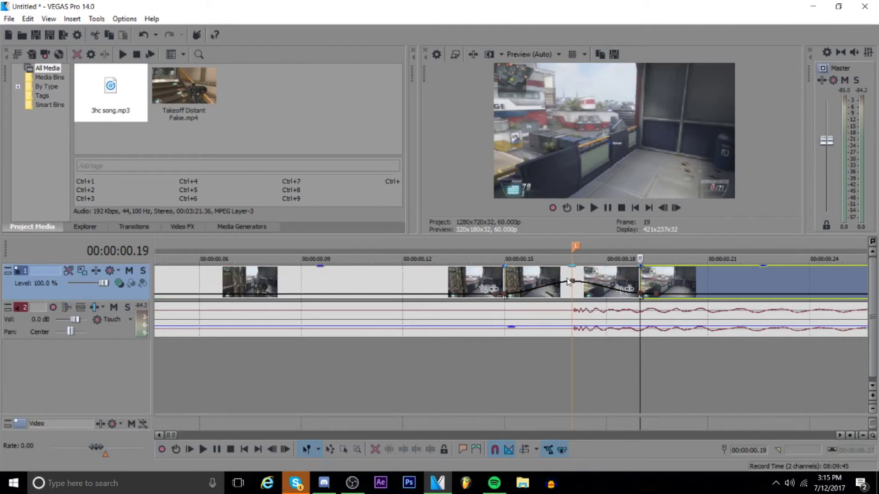
Step: Set a Slow Fade before and a Fast Fade after the first beat marker's velocity peak, and play the section
mouse_move(572, 281)
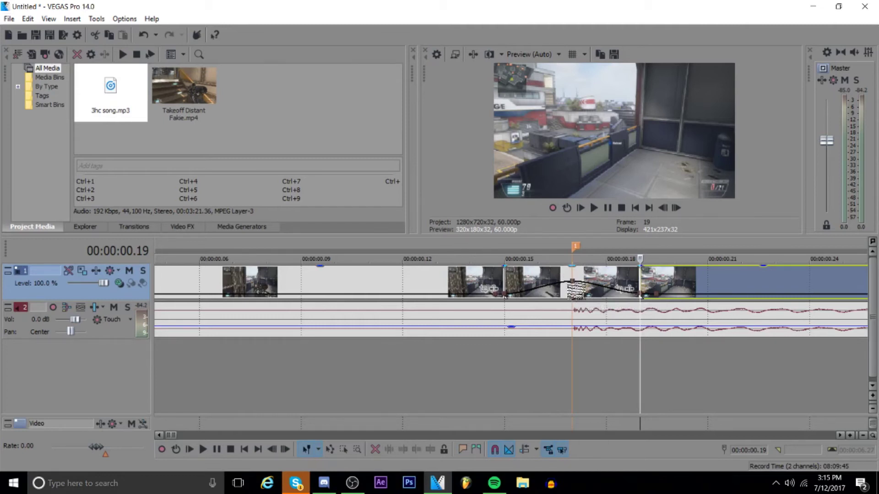
left_click(571, 252)
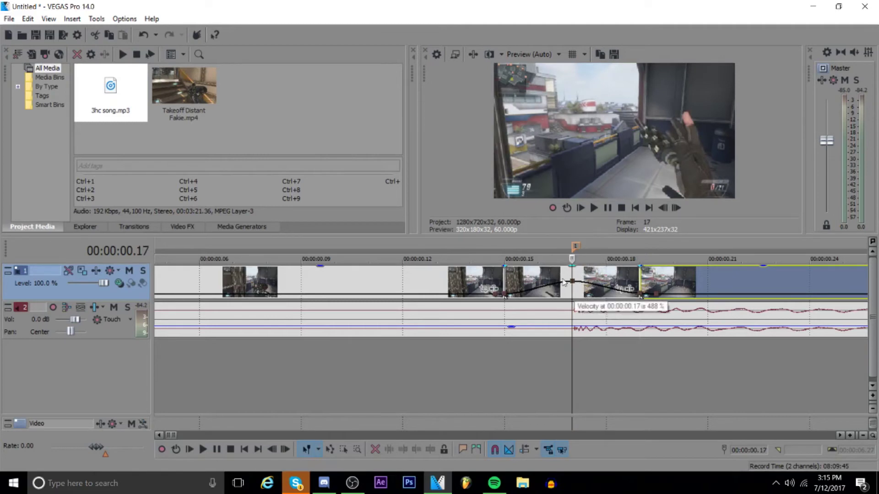
left_click(506, 277)
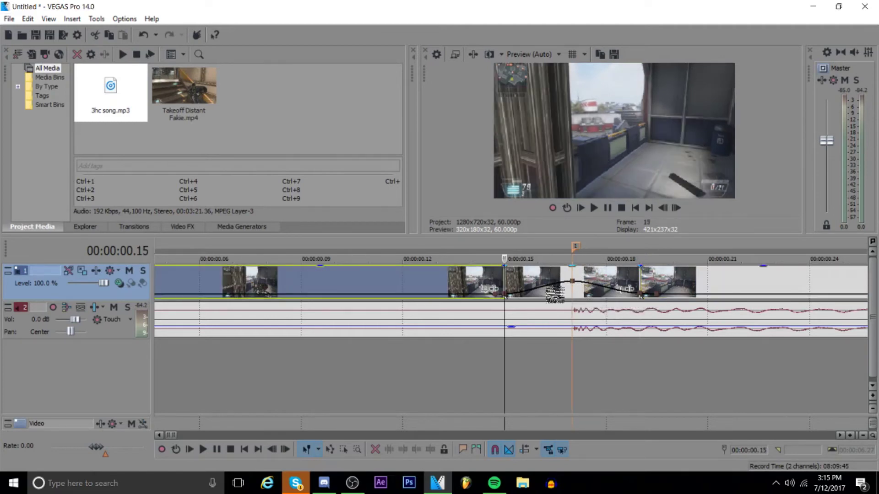
right_click(546, 286)
left_click(579, 336)
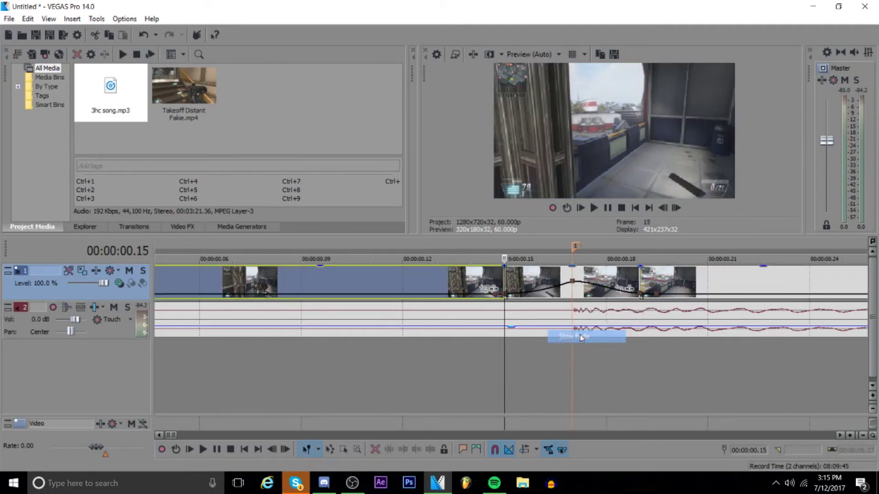
right_click(602, 288)
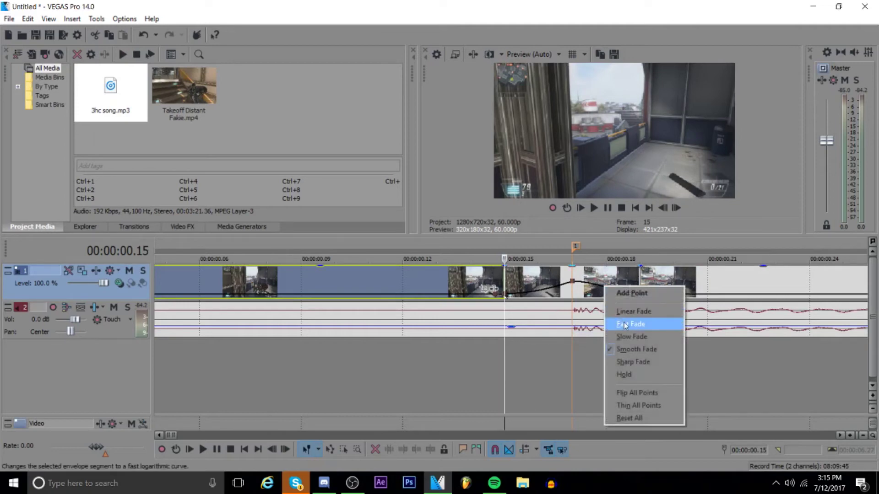
left_click(618, 325)
left_click(594, 208)
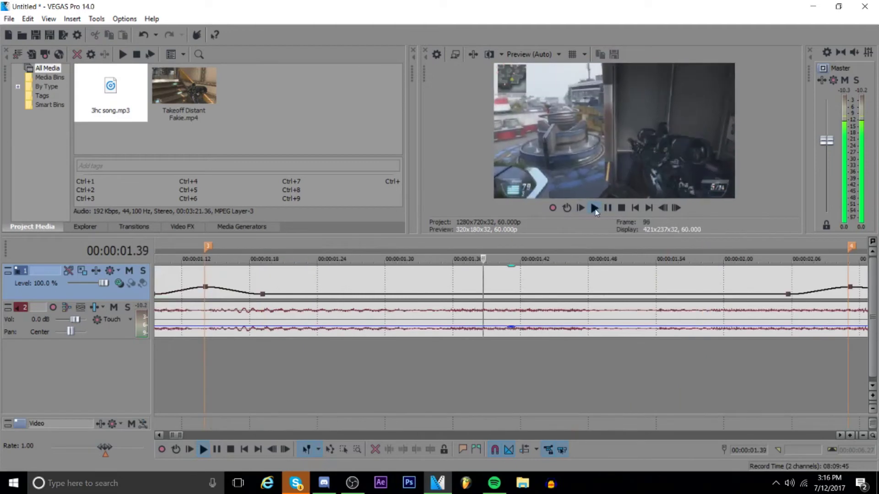
left_click(603, 209)
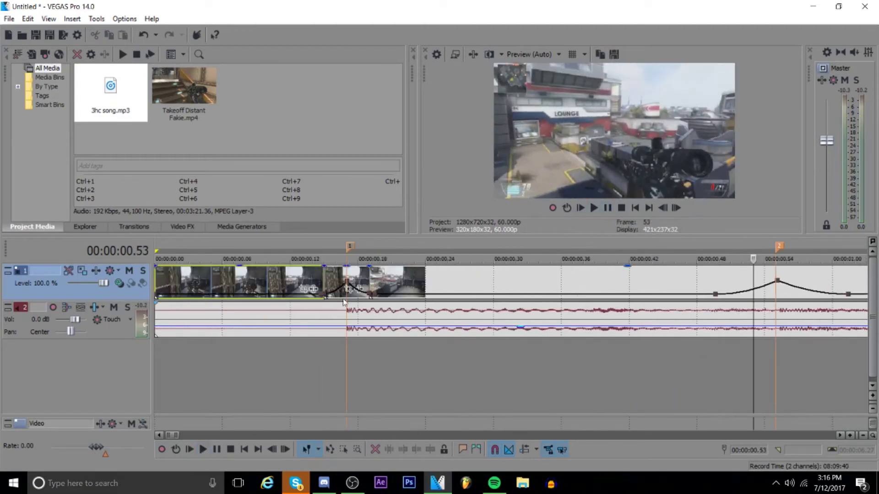
Step: Try raising the first beat marker's velocity peak to 734% and play the section
left_click_drag(347, 281, 346, 274)
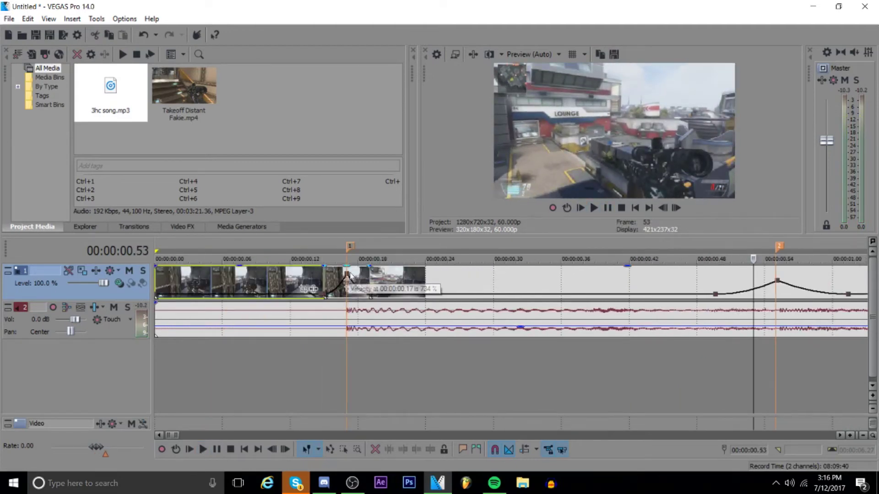
left_click(595, 208)
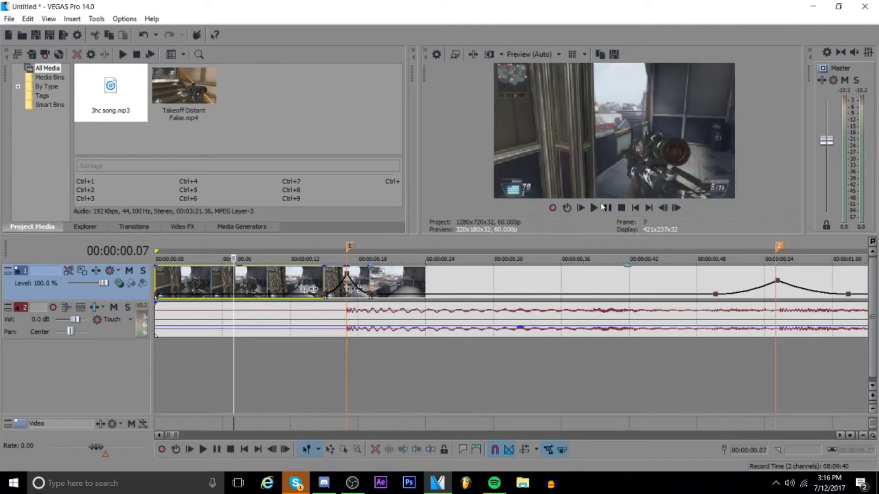
left_click(607, 208)
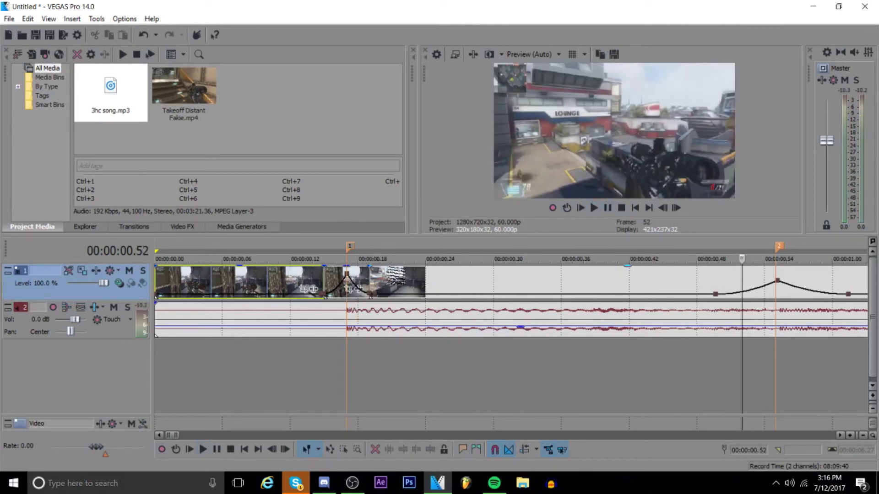
Step: Raise the first beat marker's velocity peak to the top of the event and play the edit twice to check it
left_click_drag(347, 274, 347, 267)
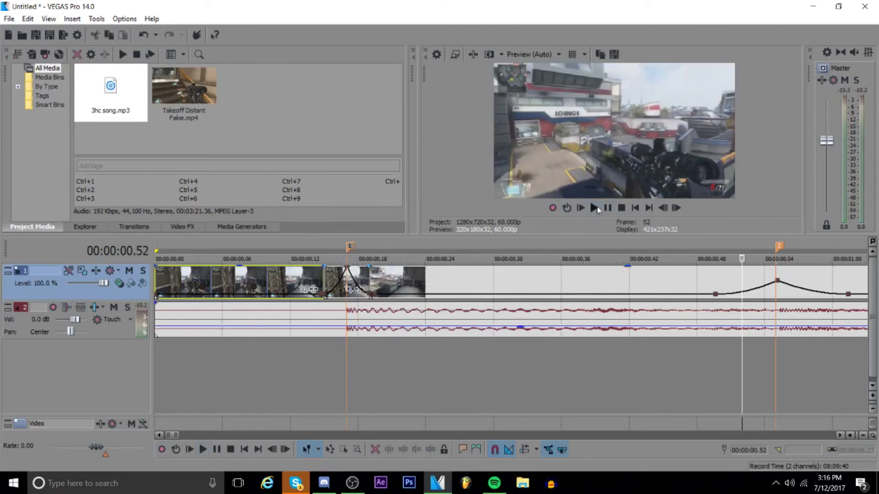
left_click(596, 208)
left_click(596, 209)
scroll(597, 208, "down", 4)
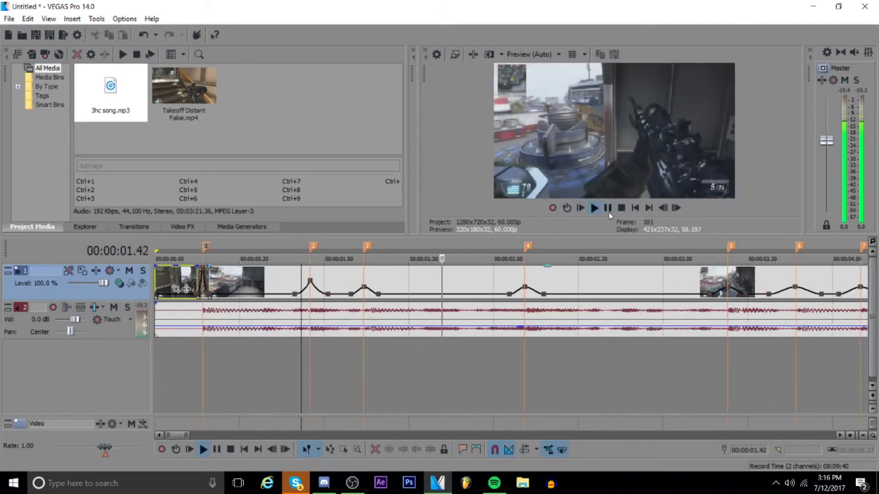
left_click(609, 210)
left_click(622, 208)
left_click(594, 208)
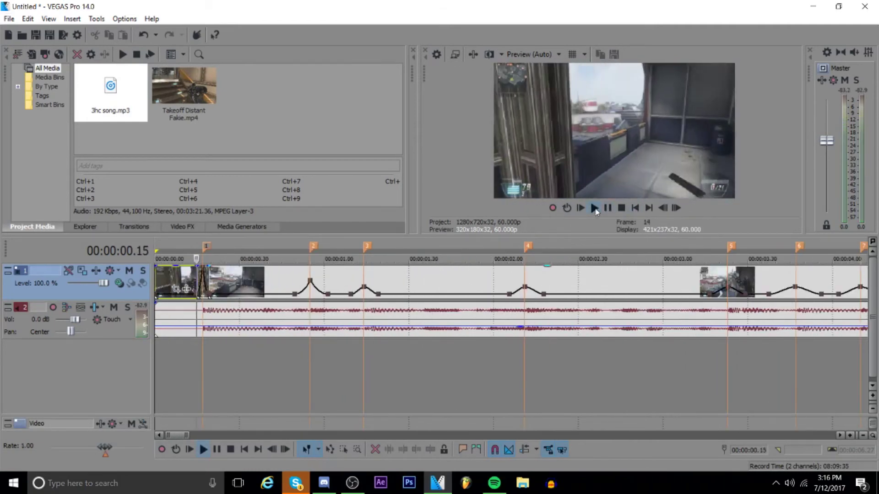
left_click(606, 208)
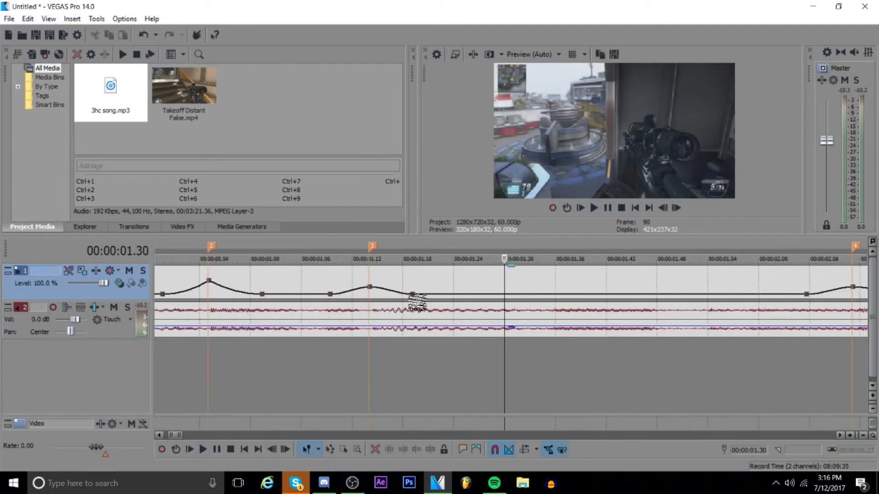
Step: In Event Pan/Crop for the short event at the first beat marker, shrink the crop frame slightly at 00:00:00.02 to zoom in
left_click(206, 276)
scroll(298, 355, "up", 8)
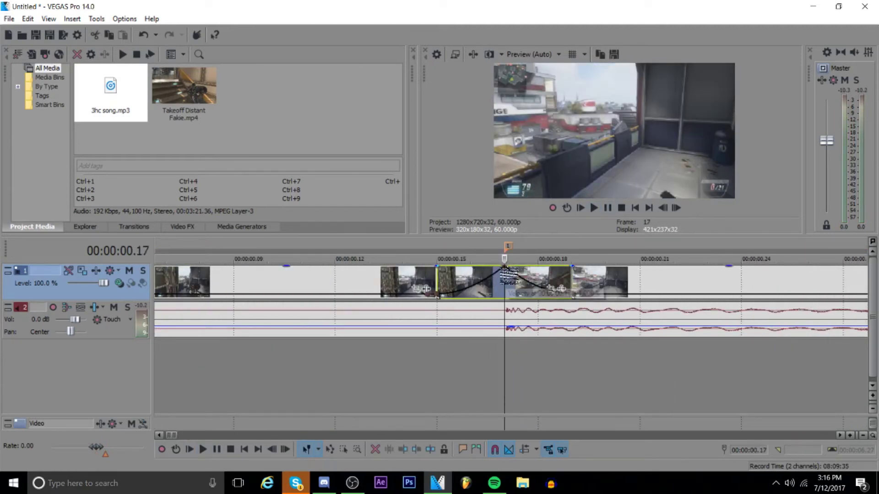
mouse_move(504, 267)
left_mouse_down()
mouse_move(505, 302)
mouse_move(507, 261)
left_mouse_up()
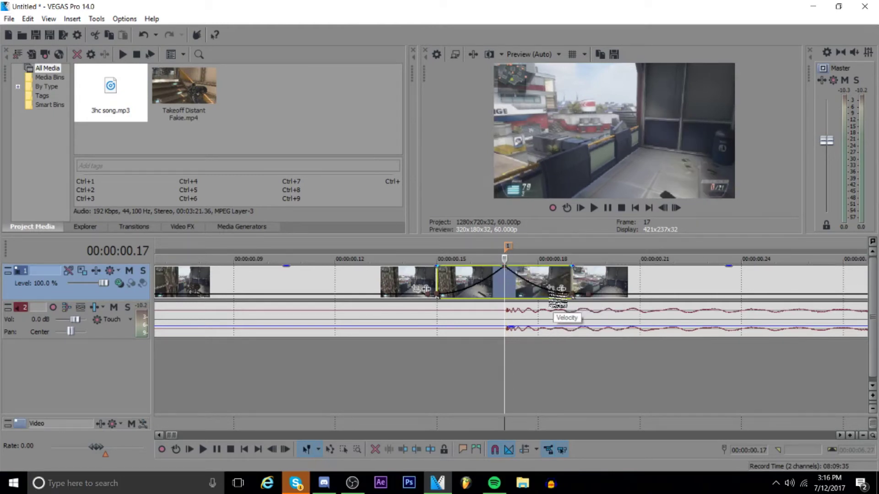
left_click(558, 289)
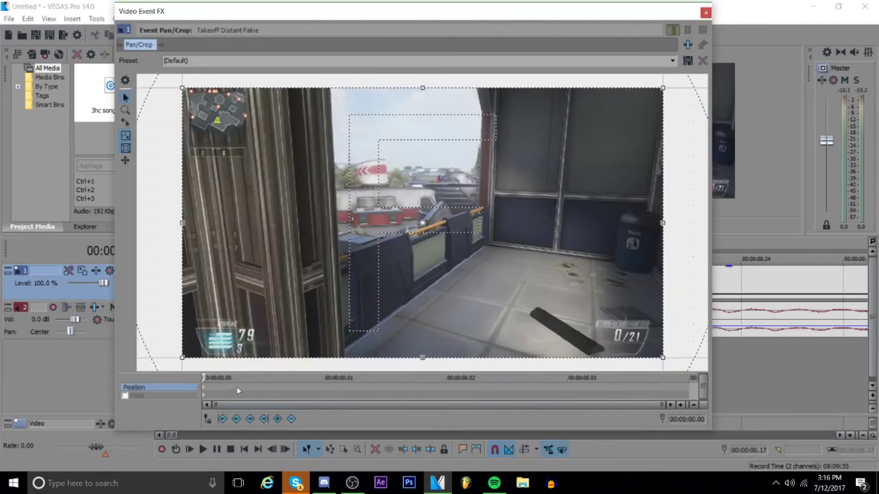
left_click(446, 384)
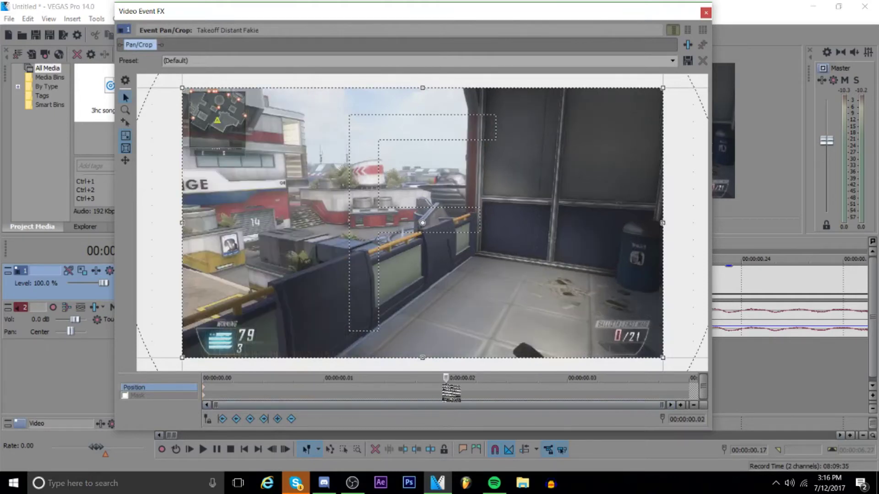
left_click_drag(663, 357, 635, 344)
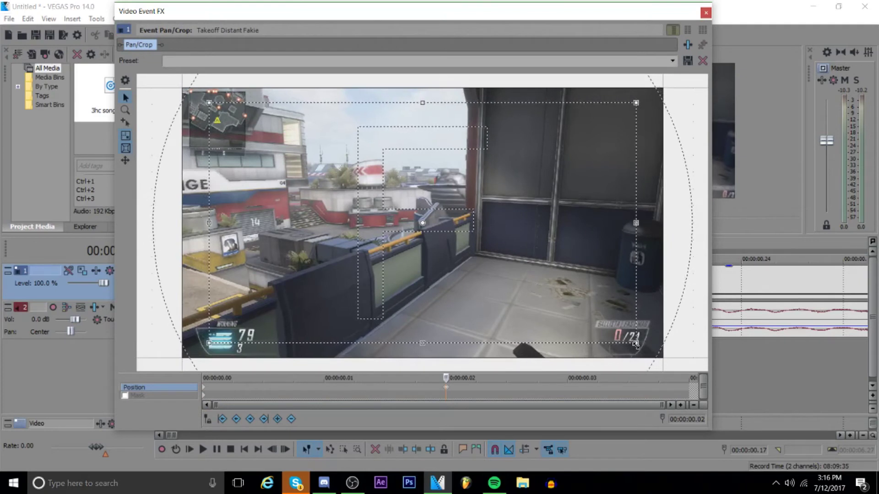
Step: Add a Position keyframe at 00:00:00.04 and restore the full frame there with the (Default) preset
left_click(690, 389)
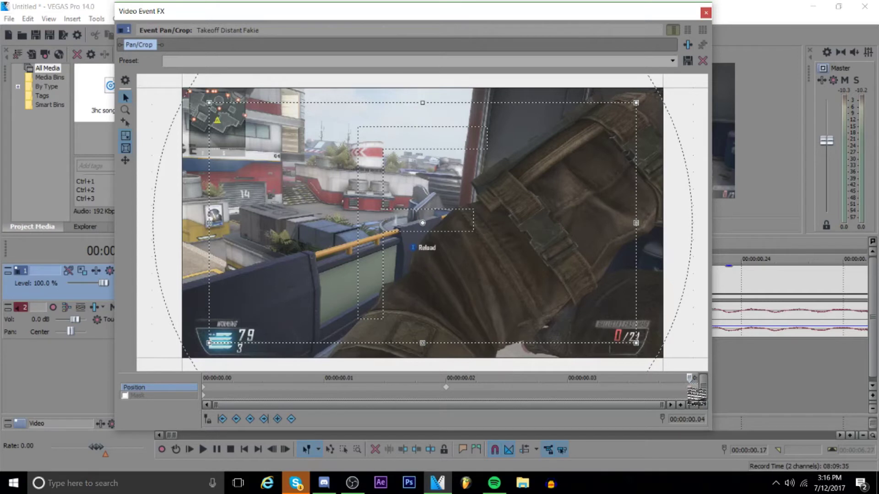
left_click(672, 61)
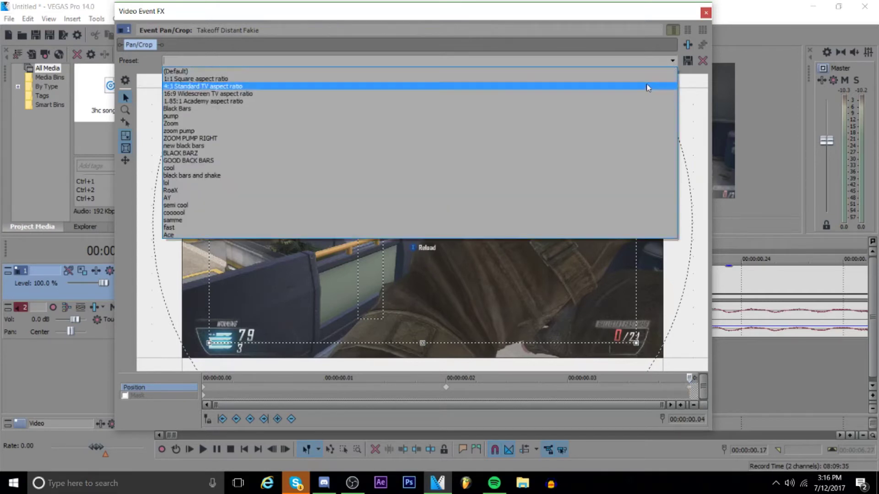
left_click(641, 81)
left_click(665, 62)
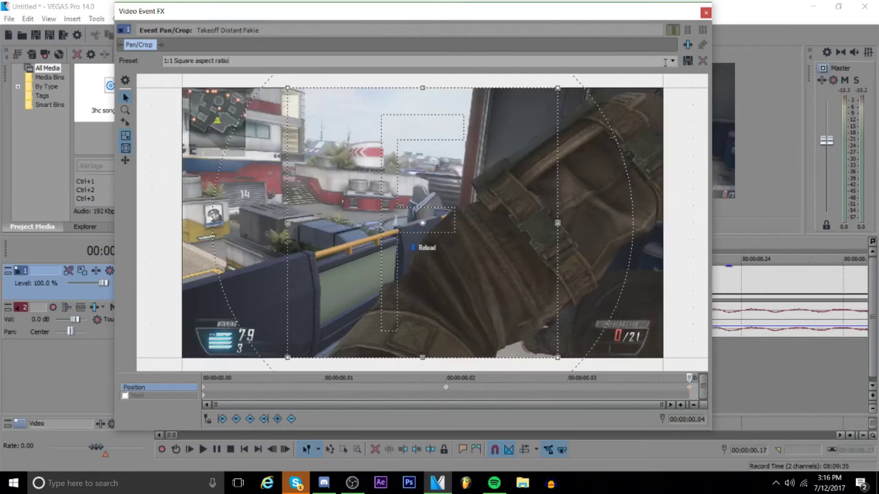
left_click(671, 61)
left_click(658, 71)
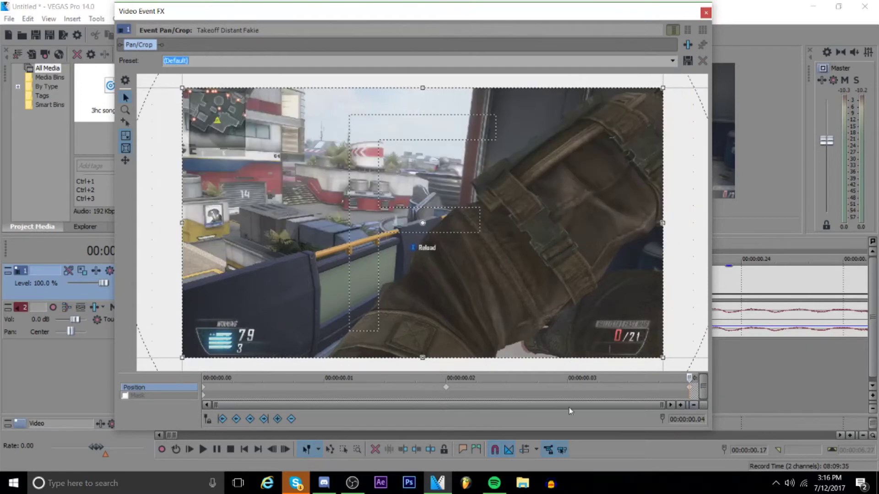
Step: Set the middle Position keyframe to Slow and the start and end keyframes to Fast, and close Event Pan/Crop
left_click(446, 388)
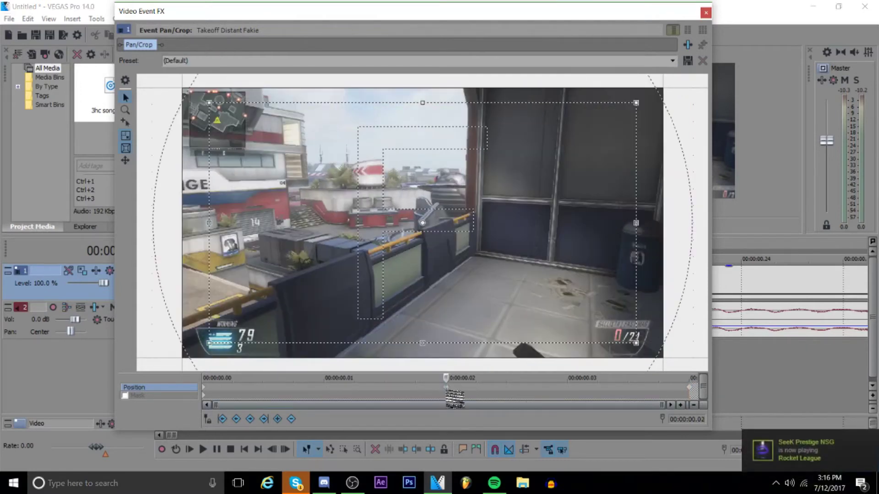
right_click(446, 389)
left_click(495, 340)
left_click(689, 387)
right_click(689, 387)
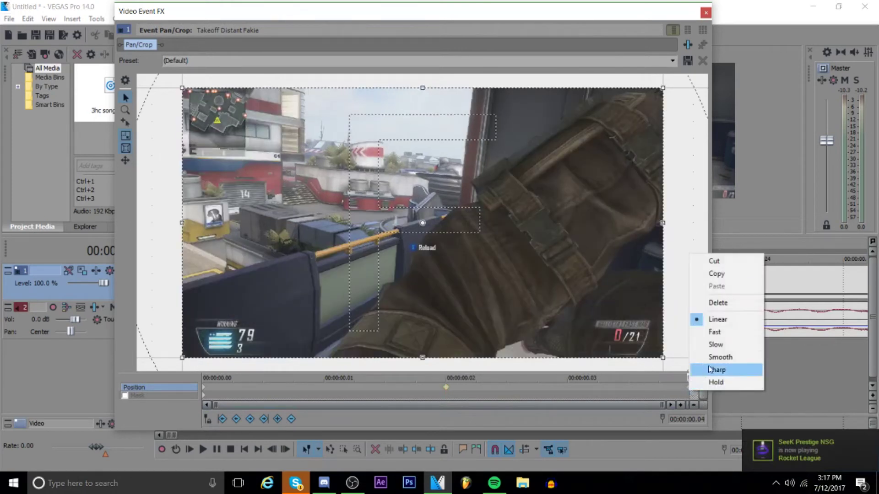
left_click(714, 332)
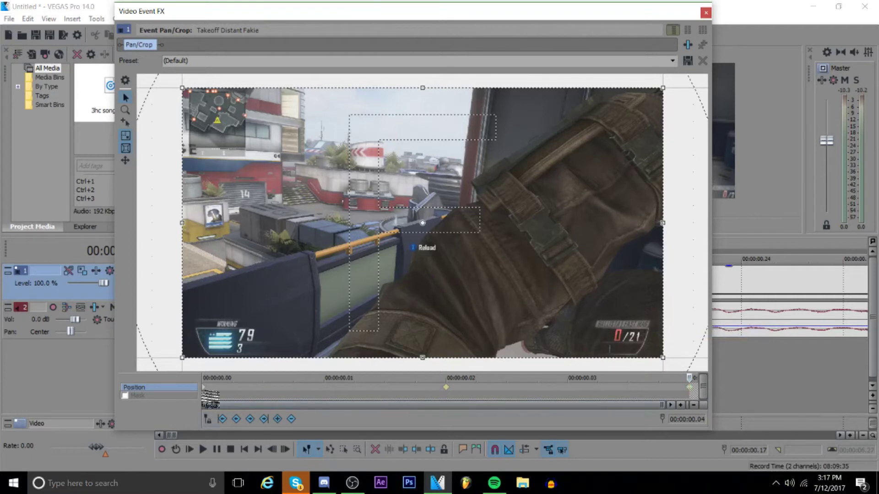
right_click(204, 388)
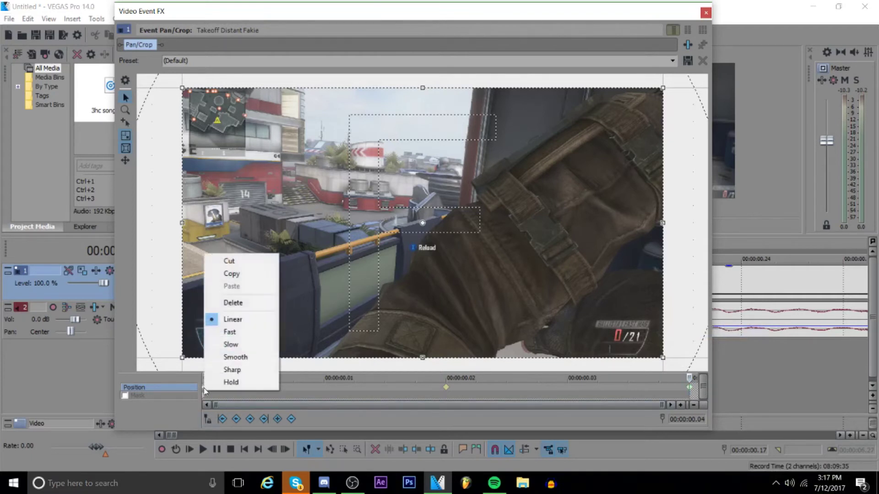
left_click(230, 332)
left_click(705, 13)
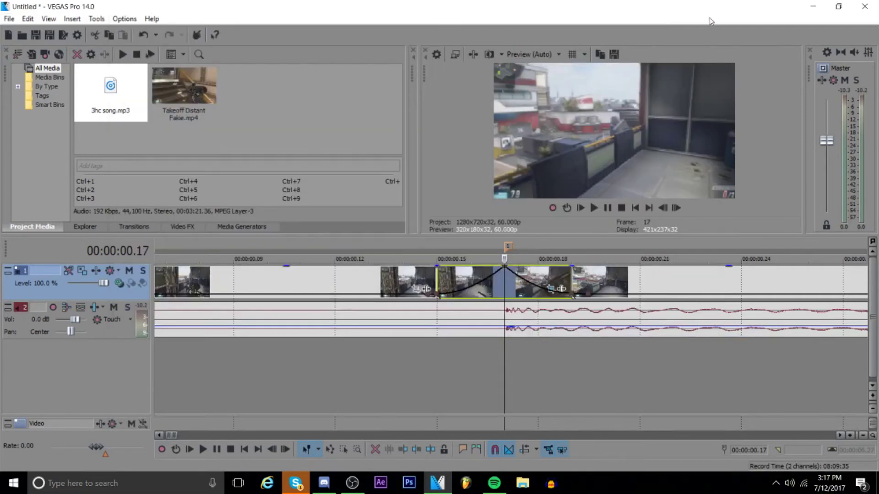
Step: Play from shortly before the first beat marker to check the zoom pump
left_click(344, 277)
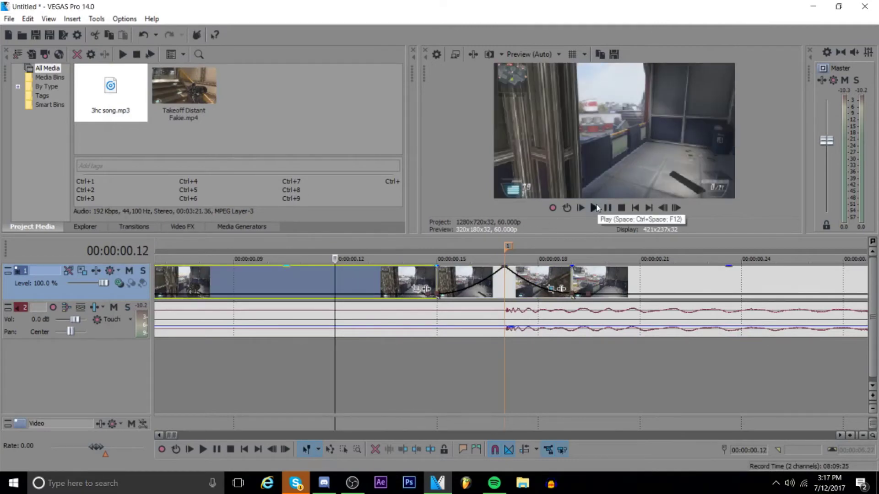
left_click(594, 207)
left_click(607, 208)
scroll(481, 320, "down", 5)
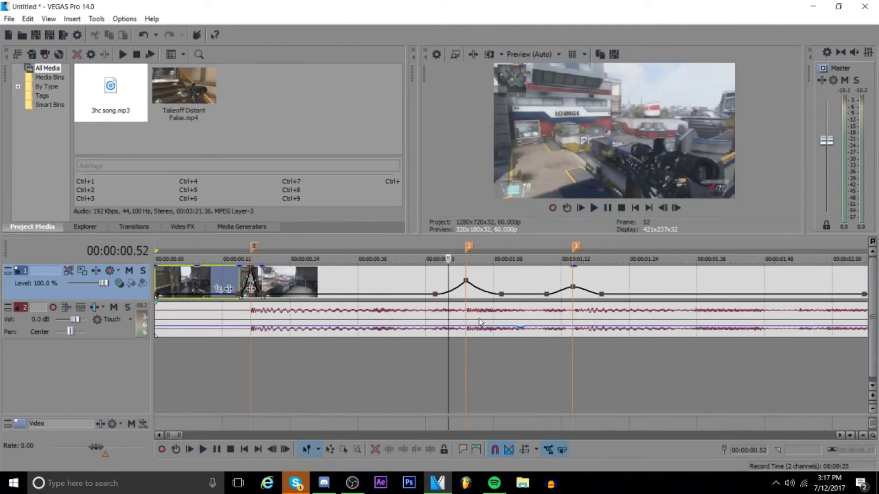
Step: Split the video event at 00:00:00.50 and 00:00:01.01, before and after the second beat marker's velocity peak
left_click(432, 279)
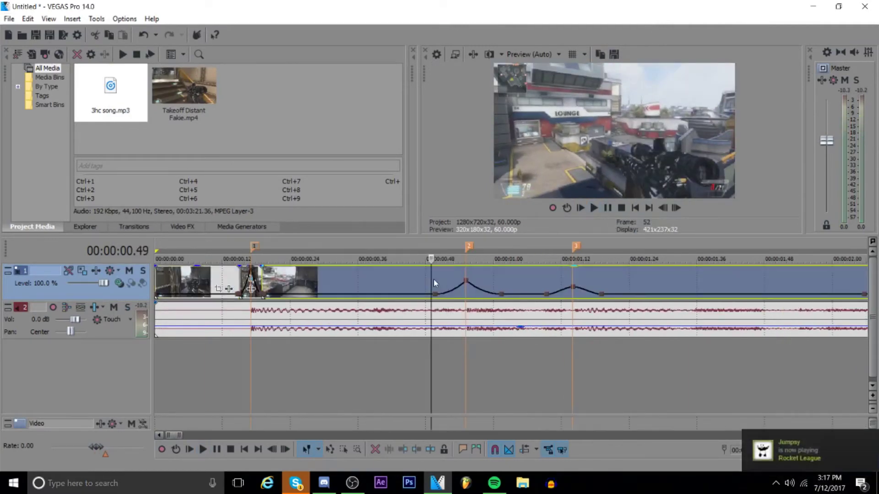
key("Right")
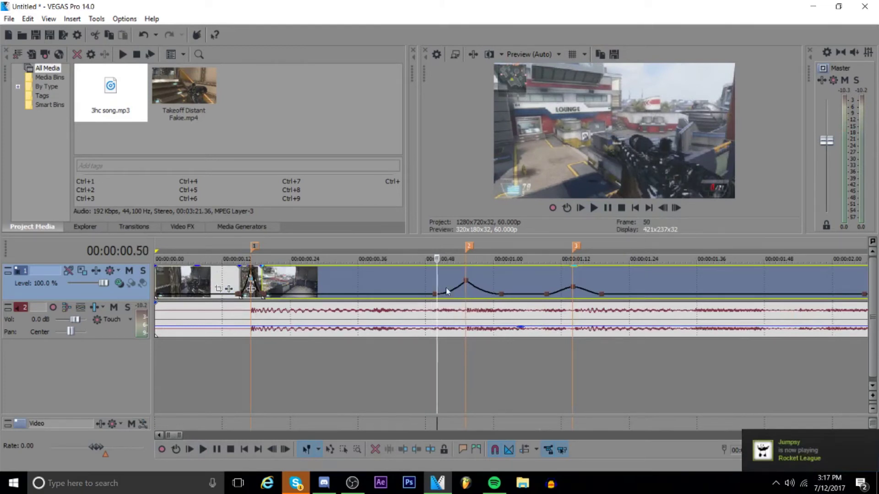
key("s")
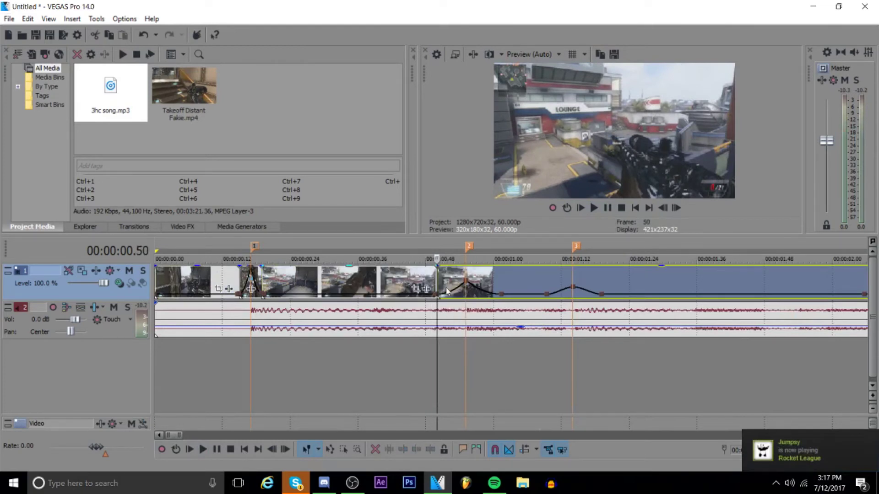
left_click(501, 276)
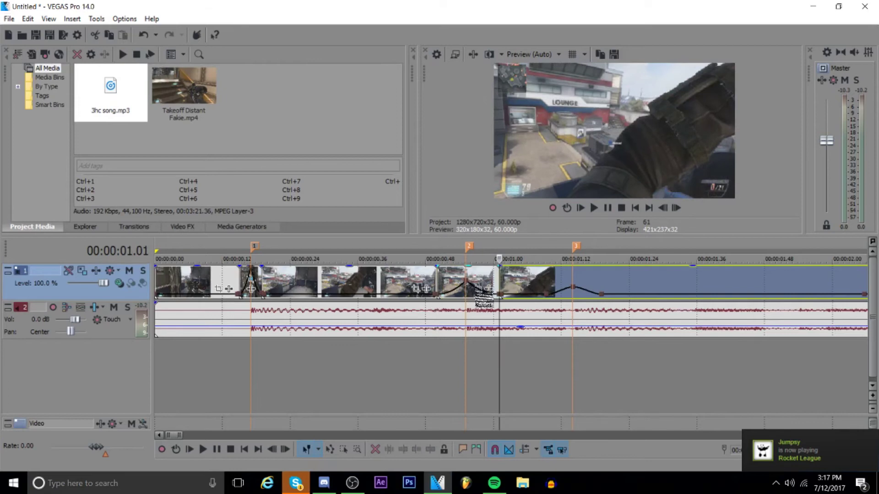
Step: In Event Pan/Crop for the short event at the second beat marker, add Position keyframes at 00:00:00.06 and 00:00:00.11
left_click(487, 289)
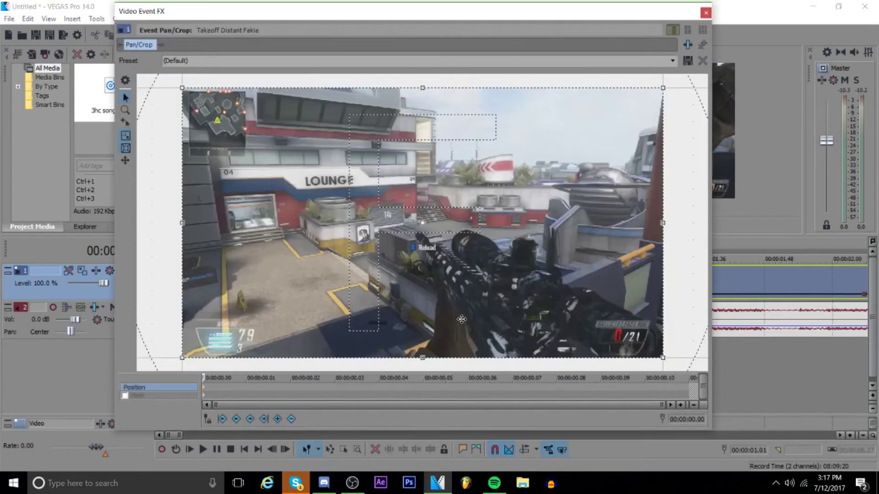
left_click(448, 385)
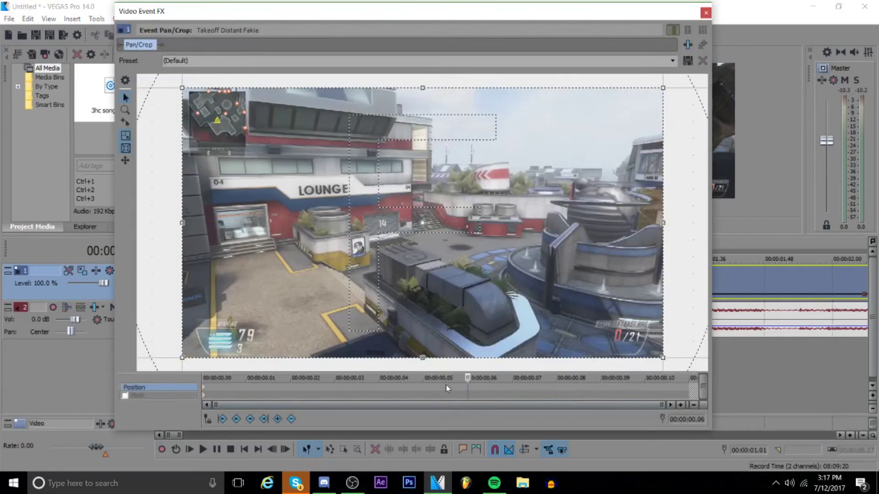
left_click(444, 383)
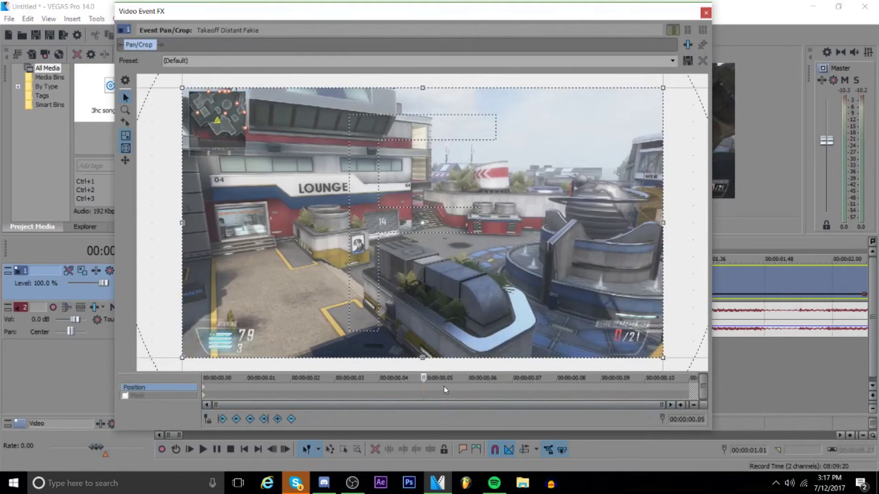
left_click(447, 388)
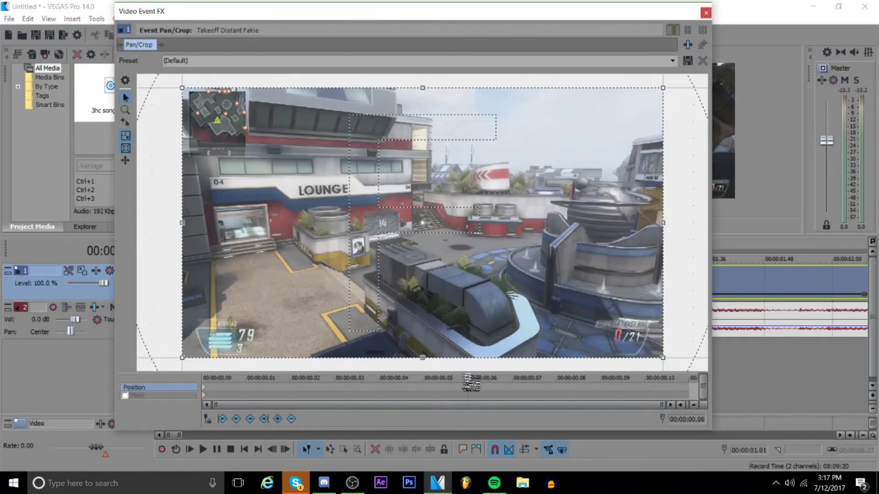
left_click(689, 387)
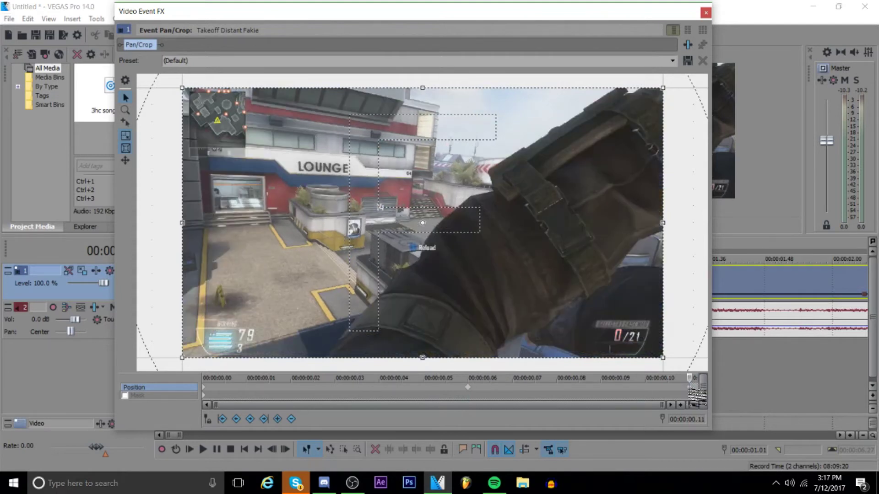
Step: Set the start and end keyframes to Fast and the middle one to Slow, and shrink the crop frame slightly to zoom in
right_click(690, 388)
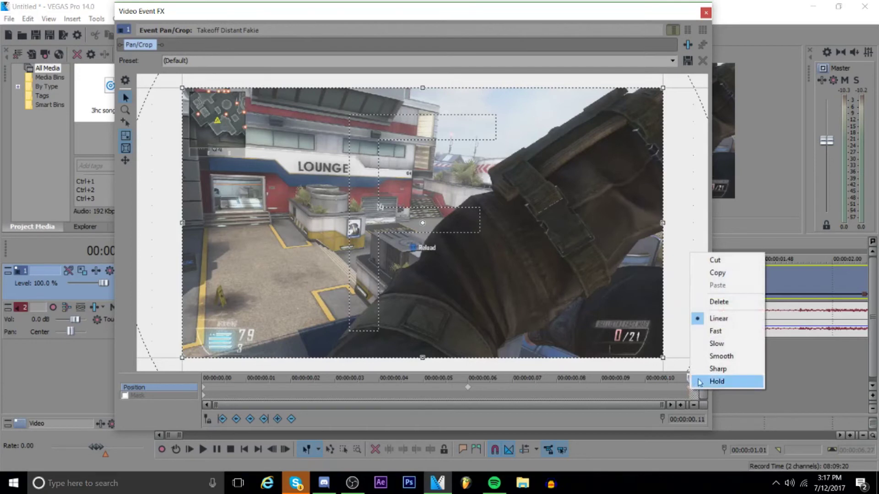
left_click(723, 332)
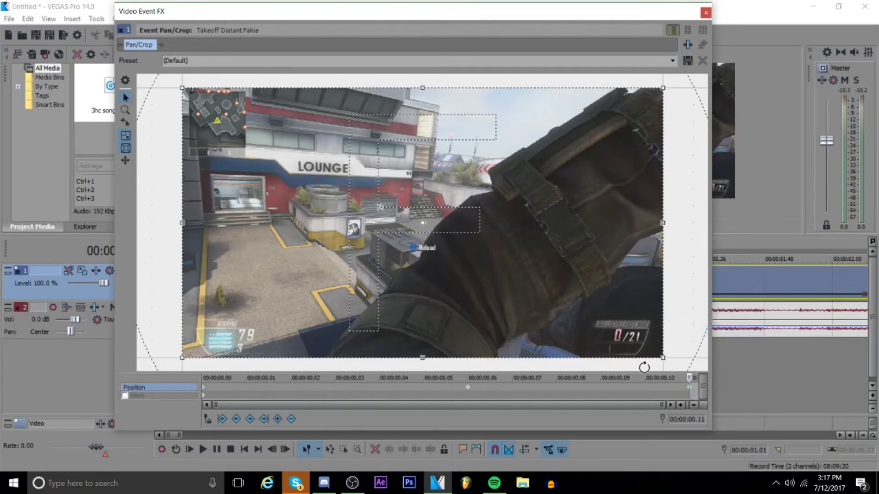
right_click(468, 387)
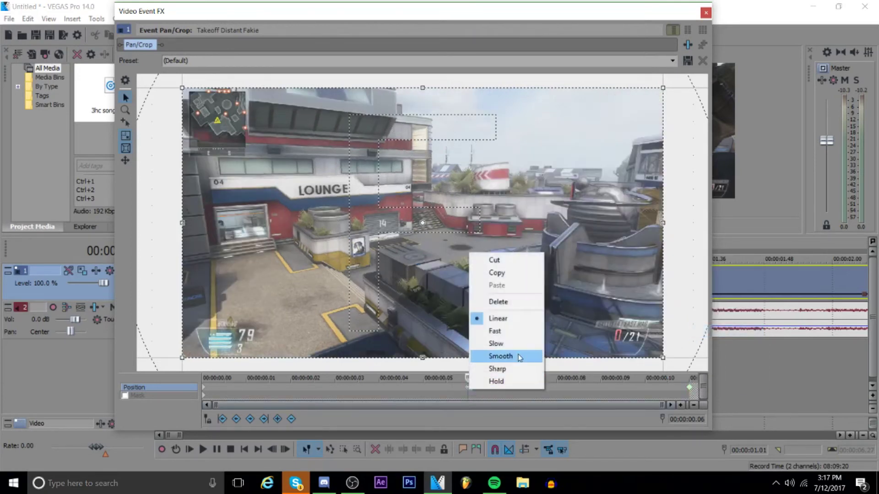
left_click(512, 343)
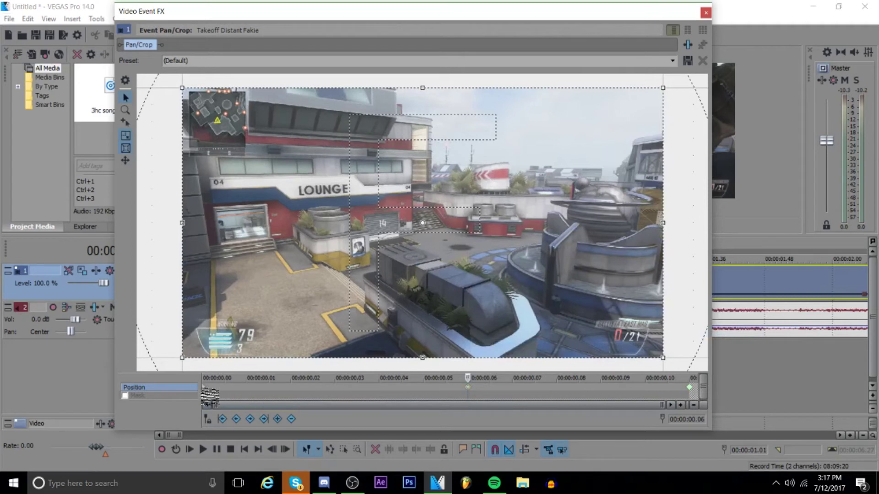
right_click(204, 387)
left_click(232, 331)
left_click_drag(653, 350, 642, 345)
left_click(705, 13)
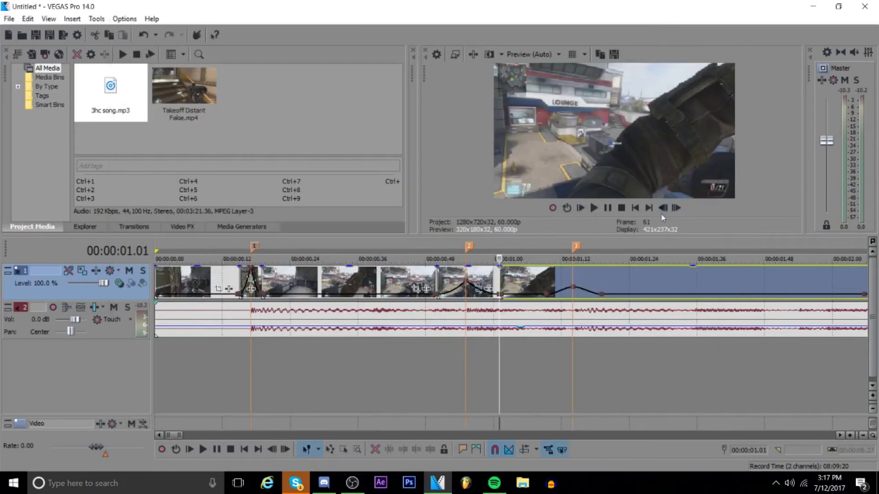
Step: Play the edit from the beginning through the third beat marker to check both zoom pumps
left_click(635, 208)
left_click(594, 209)
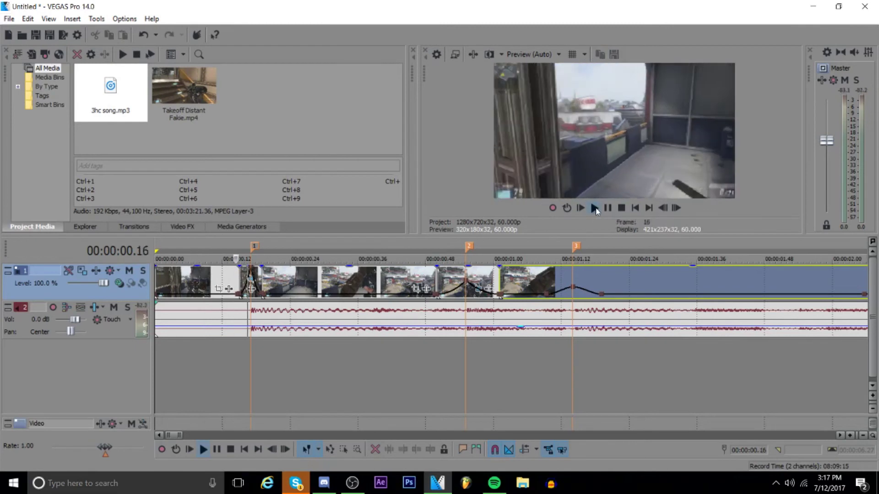
left_click(607, 209)
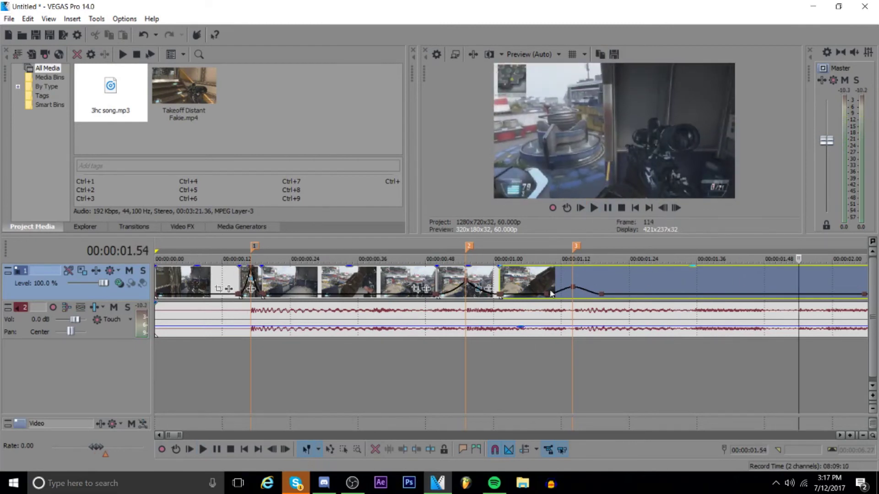
Step: Split the video event at 00:00:01.09 and 00:00:01.19, before and after the third beat marker's velocity peak
left_click(545, 281)
key("s")
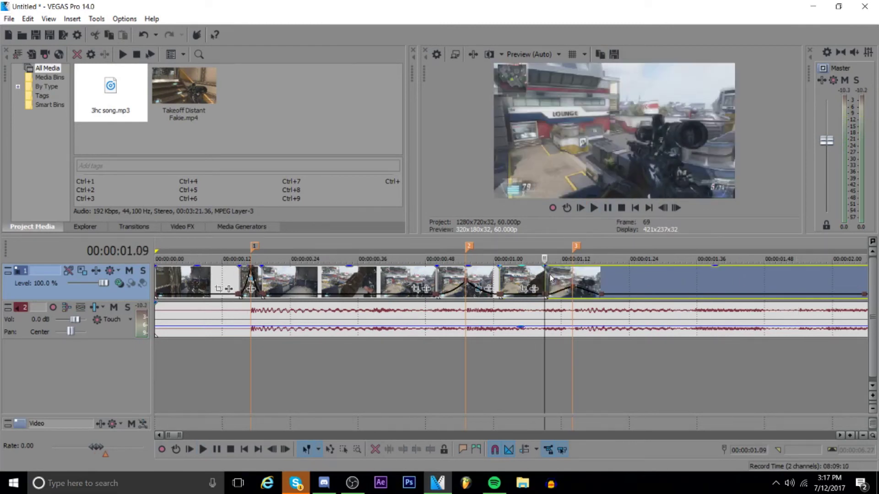
left_click(602, 278)
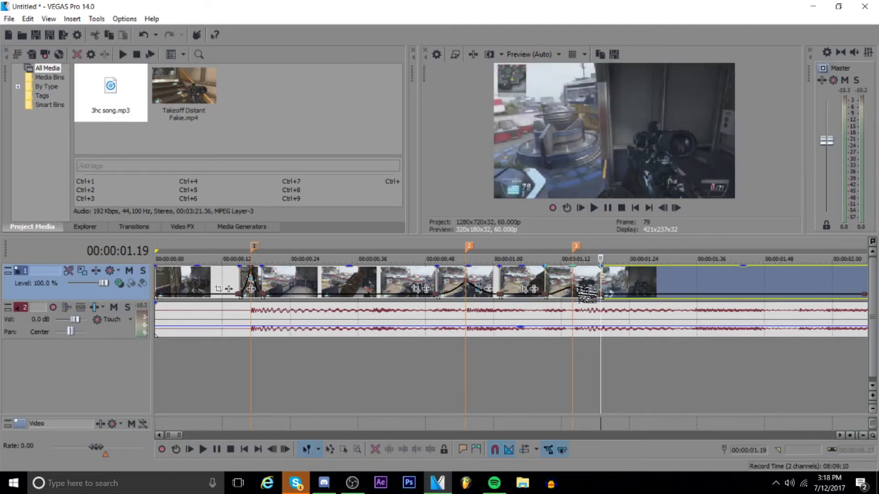
Step: In Event Pan/Crop for the short event at the third beat marker, add Position keyframes at 00:00:00.05 and 00:00:00.10
scroll(586, 293, "up", 5)
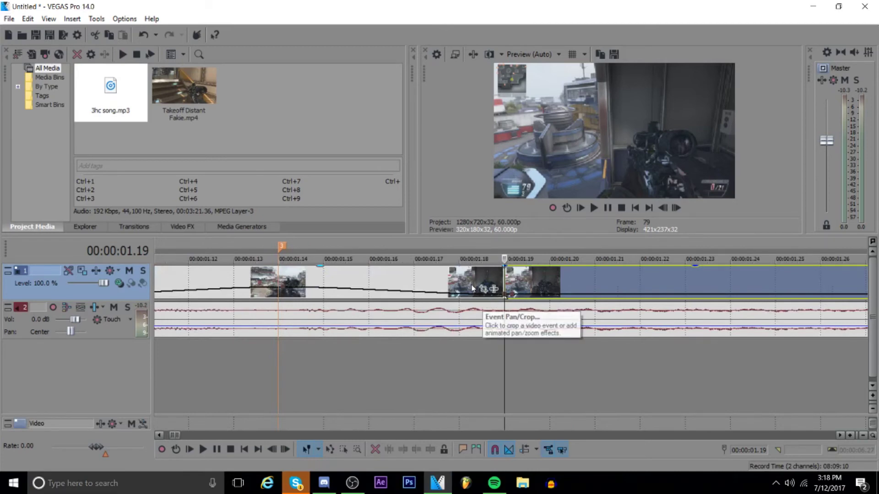
scroll(476, 291, "down", 4)
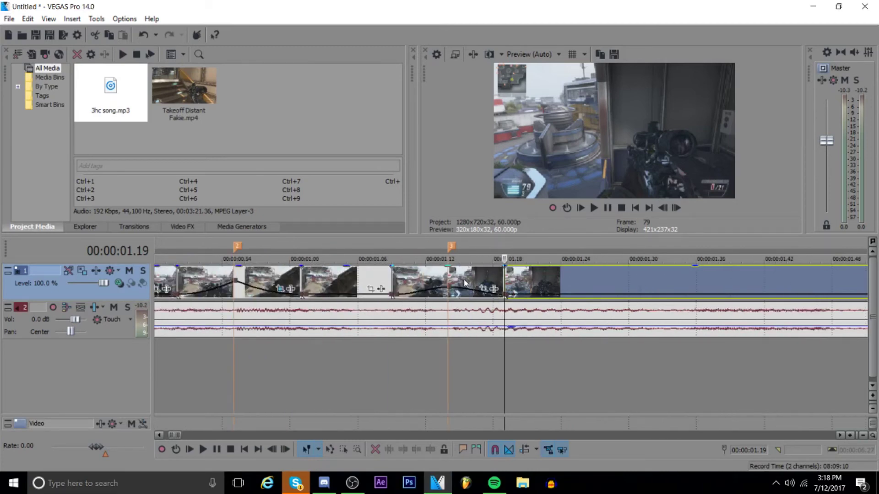
left_click(464, 283)
right_click(464, 282)
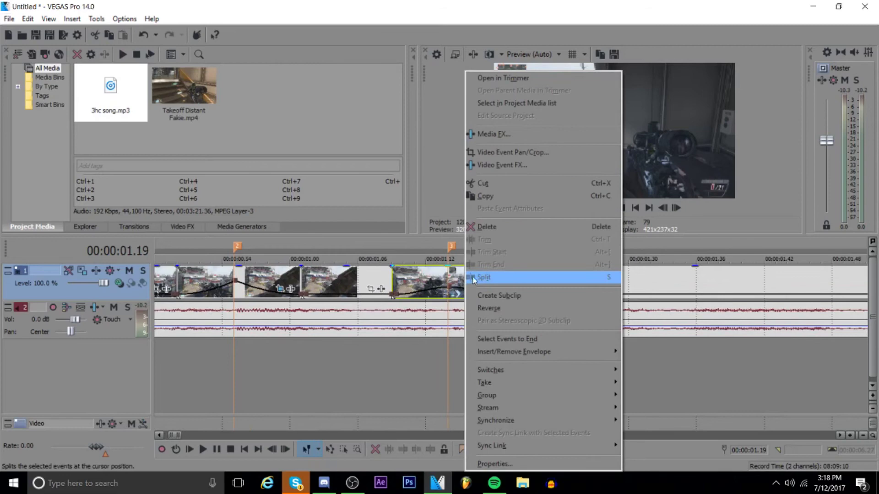
left_click(548, 153)
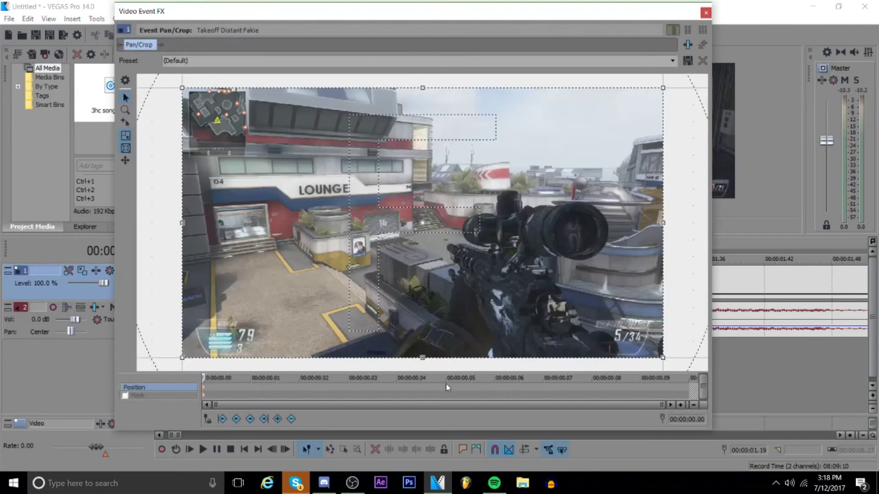
left_click(446, 383)
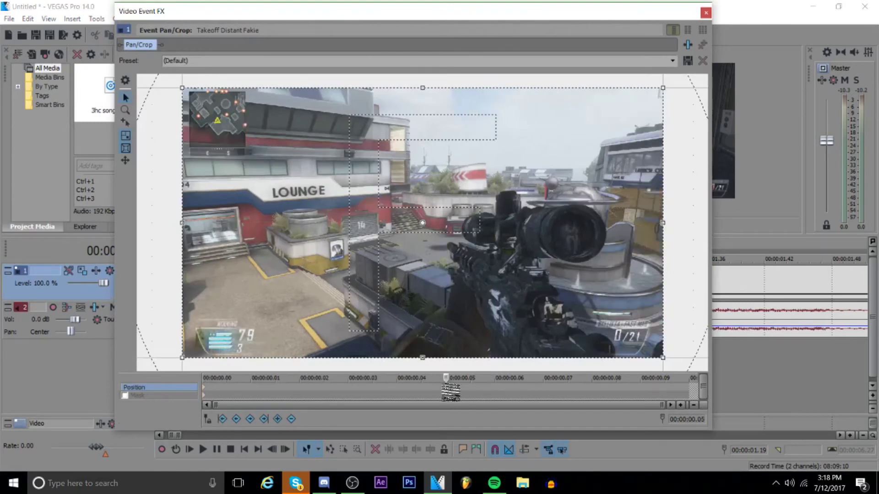
left_click(689, 387)
Step: Set the start and end Position keyframes to Fast and the middle one to Slow
right_click(689, 387)
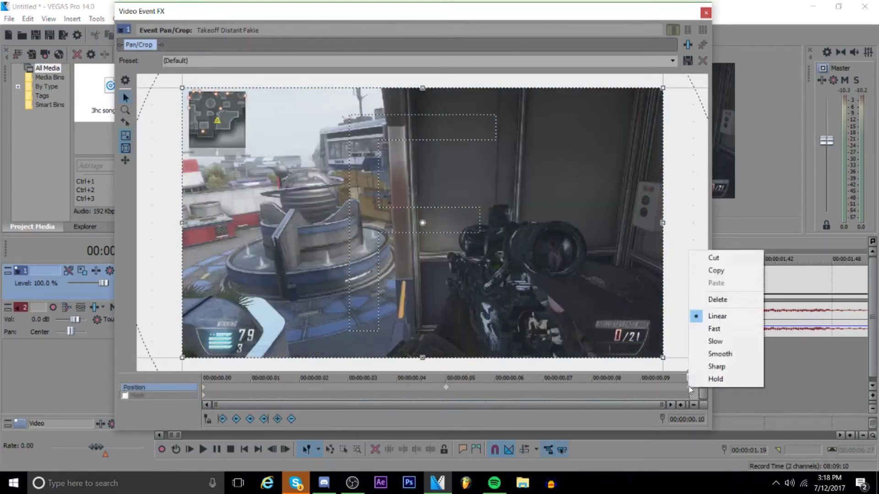
left_click(713, 327)
right_click(451, 395)
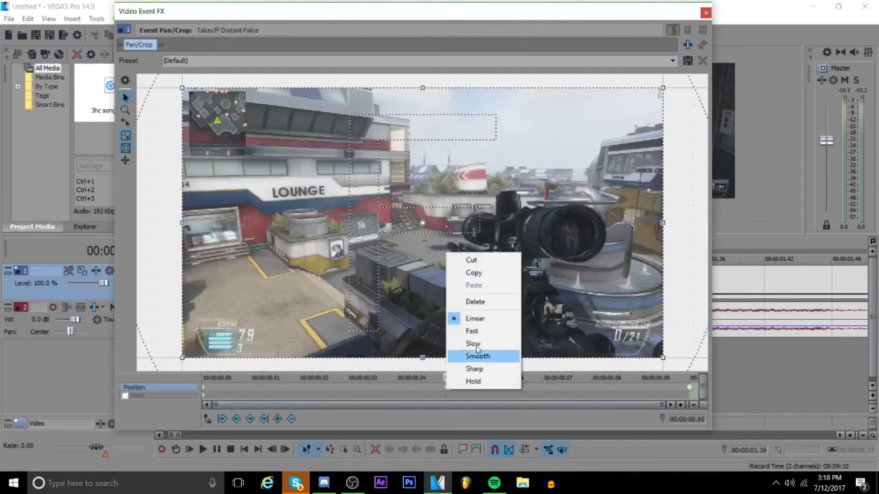
left_click(477, 343)
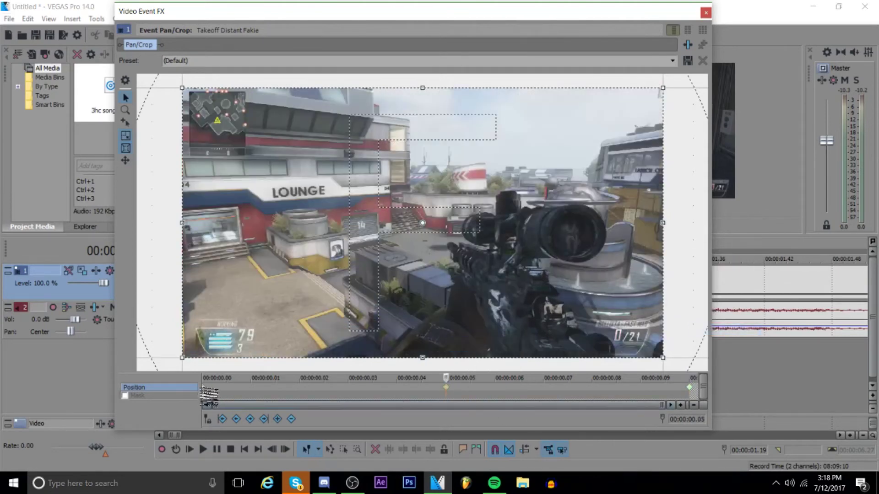
left_click(205, 387)
right_click(205, 389)
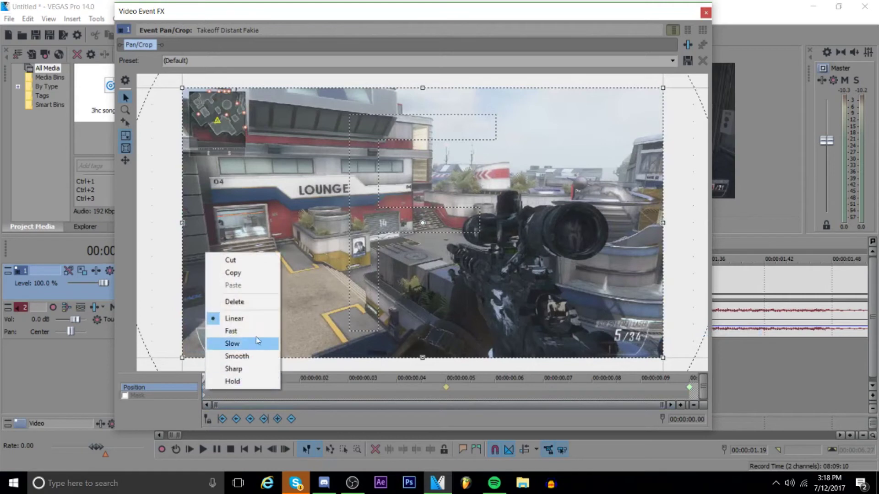
left_click(257, 341)
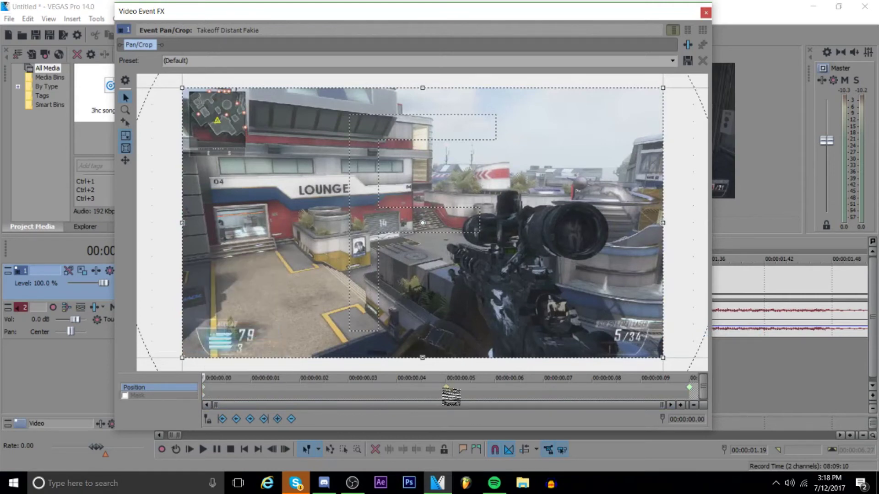
right_click(451, 394)
left_click(476, 343)
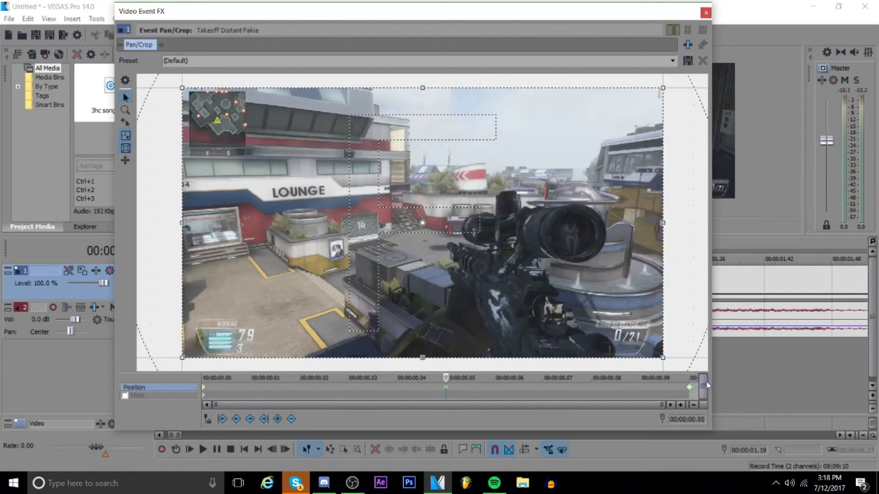
right_click(693, 393)
left_click(733, 345)
right_click(205, 390)
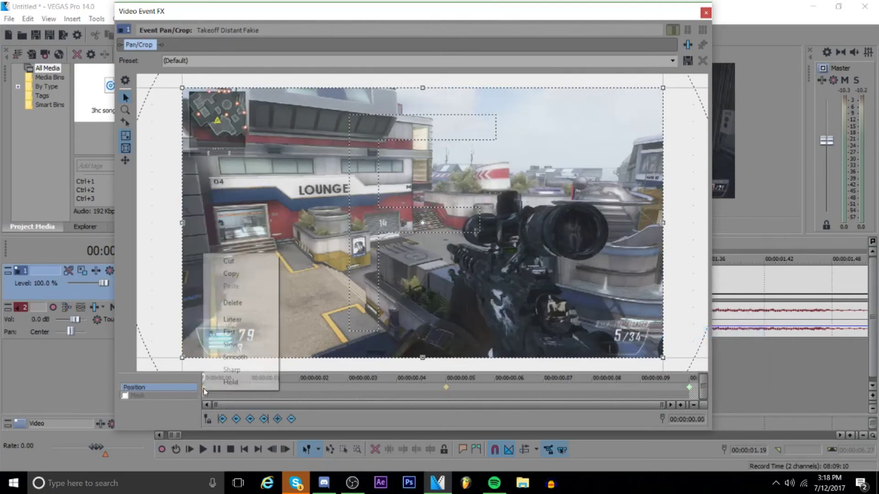
left_click(238, 332)
Step: Shrink the crop frame slightly at the middle keyframe to zoom in, and set that keyframe to Fast
left_click(451, 391)
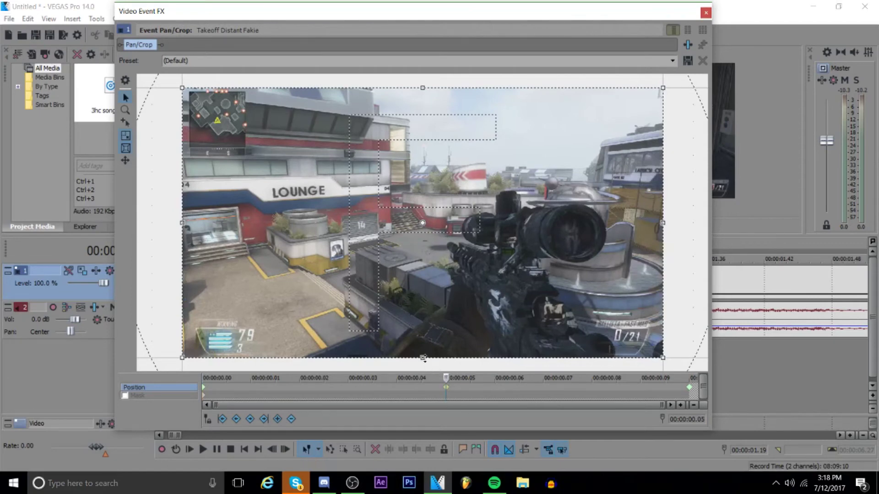
left_click_drag(661, 355, 636, 343)
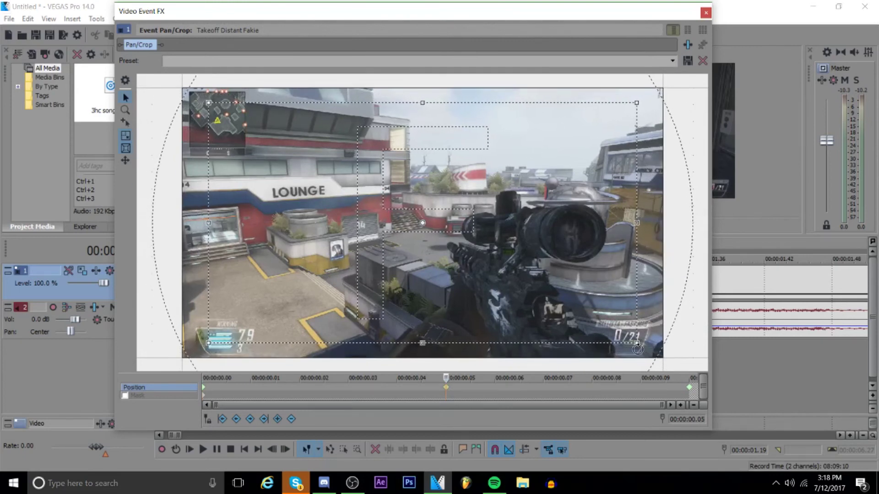
right_click(446, 388)
left_click(477, 333)
left_click(705, 12)
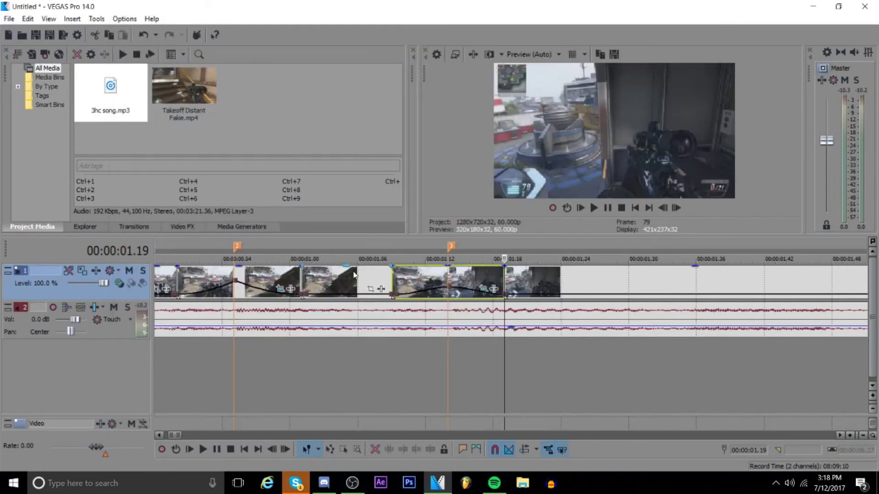
Step: Play the section leading through the third beat marker to check its new zoom pump
left_click(359, 280)
left_click(596, 207)
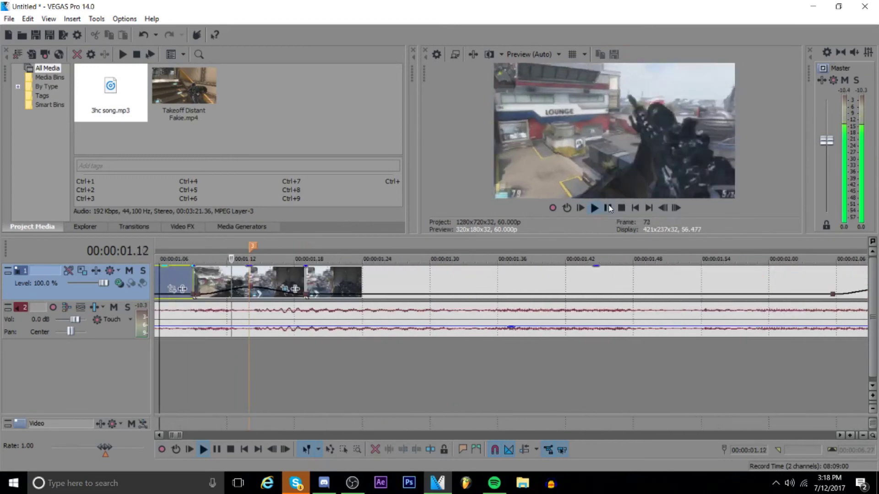
left_click(609, 208)
left_click(503, 292)
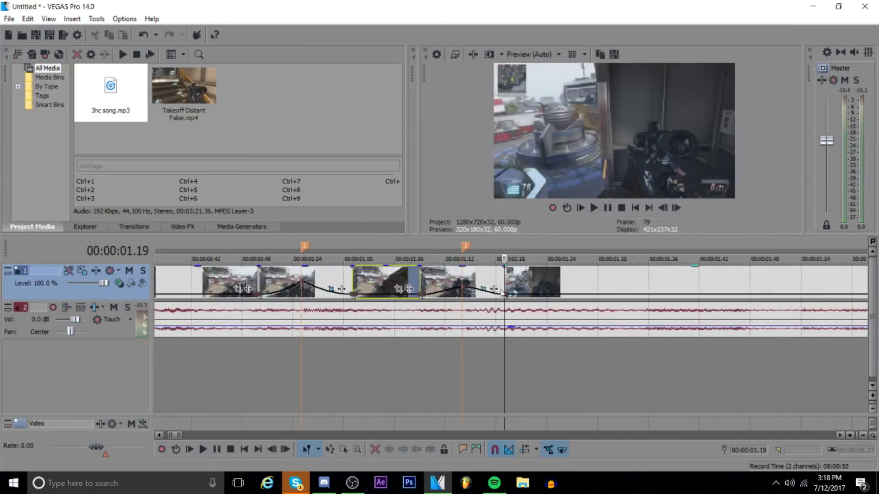
left_click(386, 281)
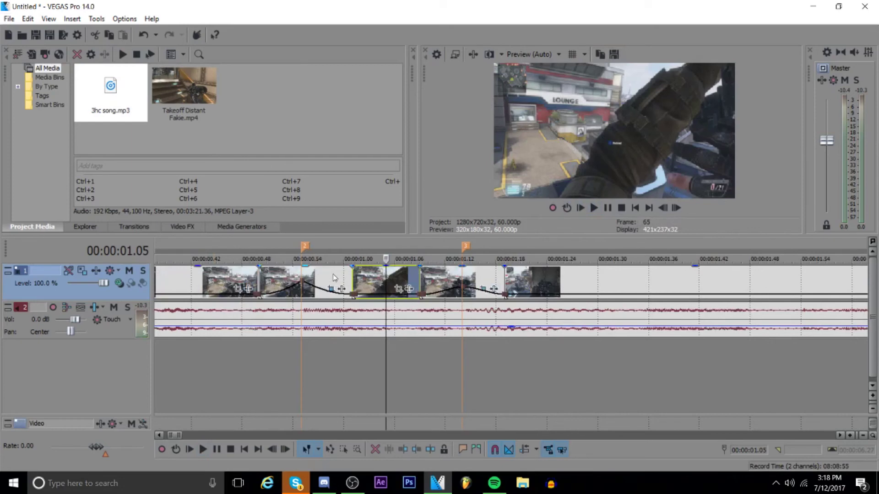
Step: In Pan/Crop for the third beat marker's event, try Slow on the start and end keyframes with the middle one on Fast
left_click(479, 292)
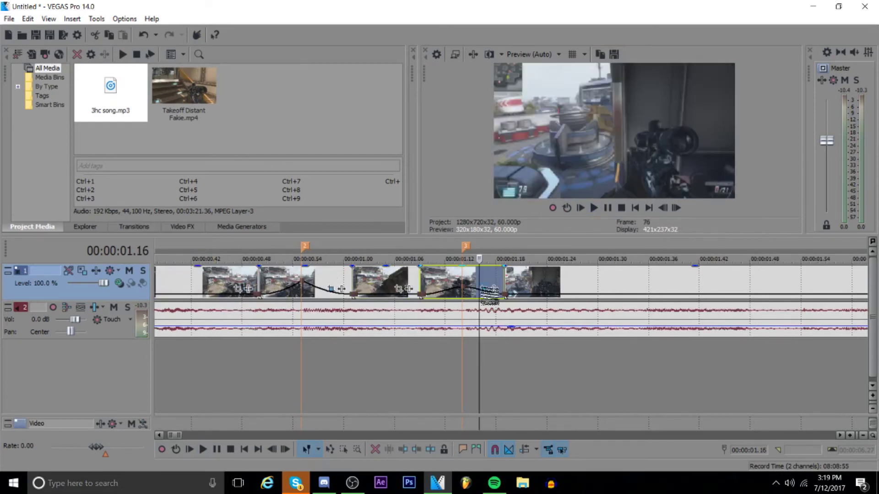
left_click(489, 289)
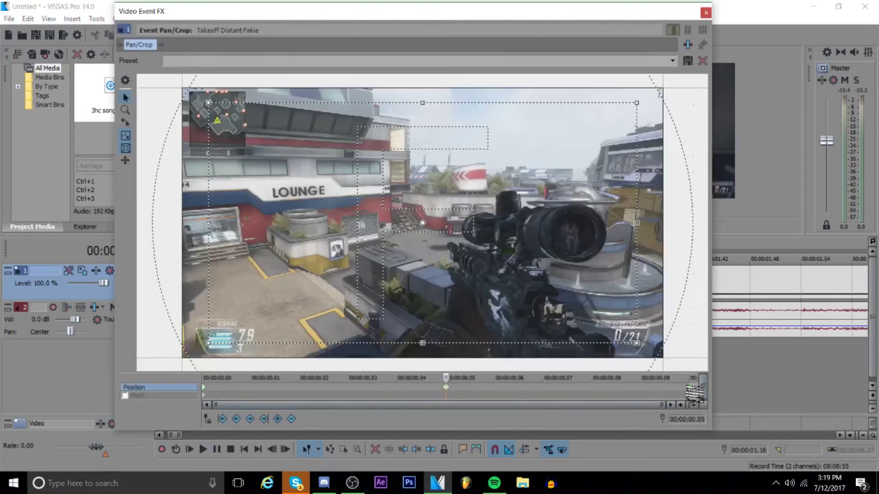
right_click(694, 391)
left_click(716, 341)
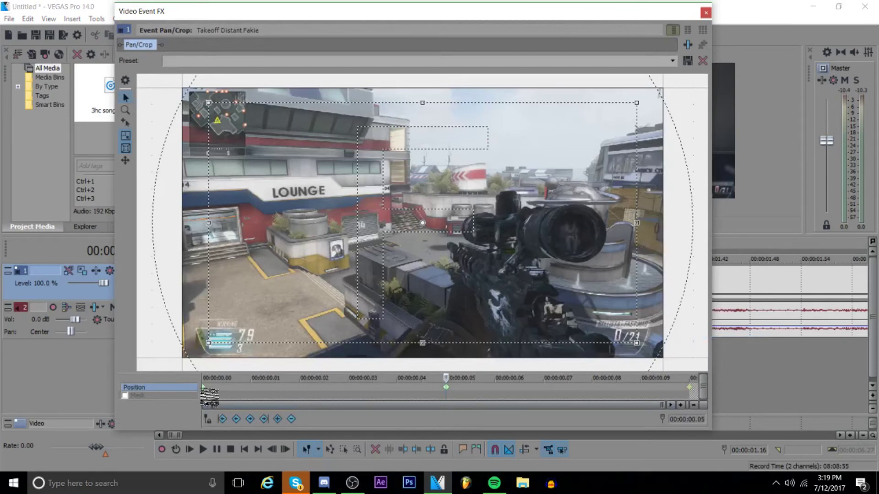
right_click(205, 387)
left_click(234, 356)
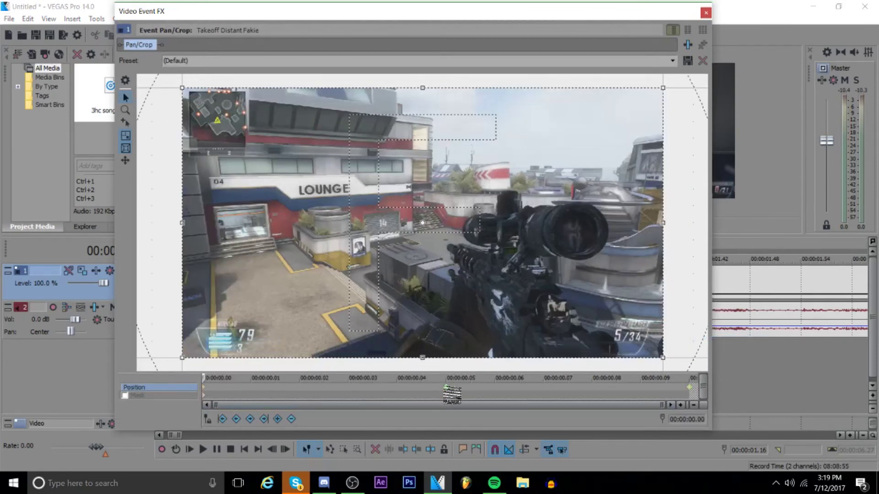
right_click(446, 387)
left_click(478, 328)
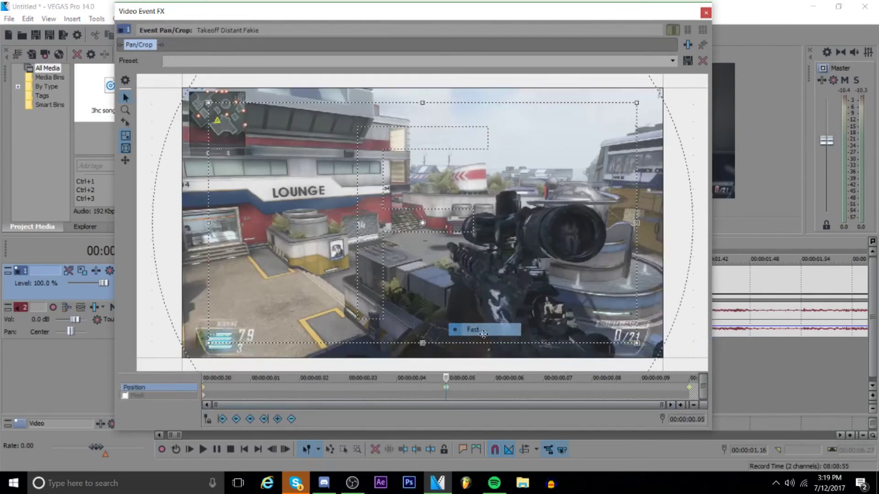
left_click(705, 13)
Step: Replay the clip from about 00:00:01.04 past the third beat marker to judge the changed keyframe interpolation
left_click(381, 284)
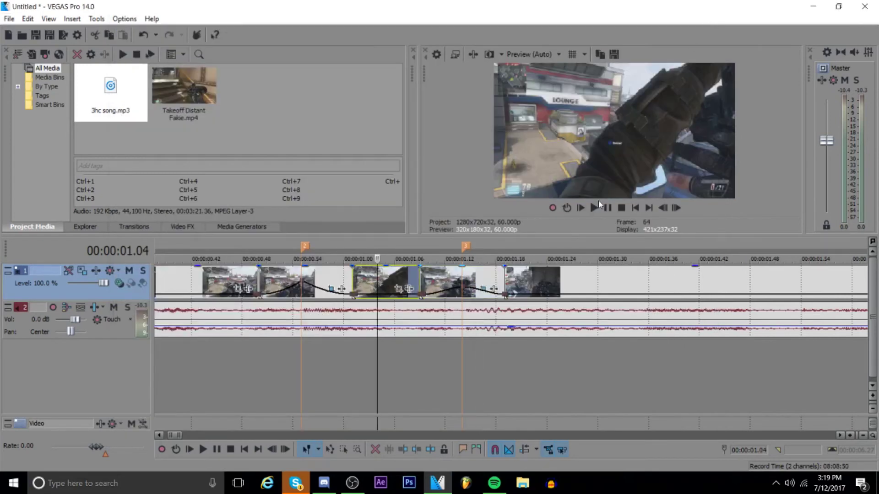
left_click(595, 208)
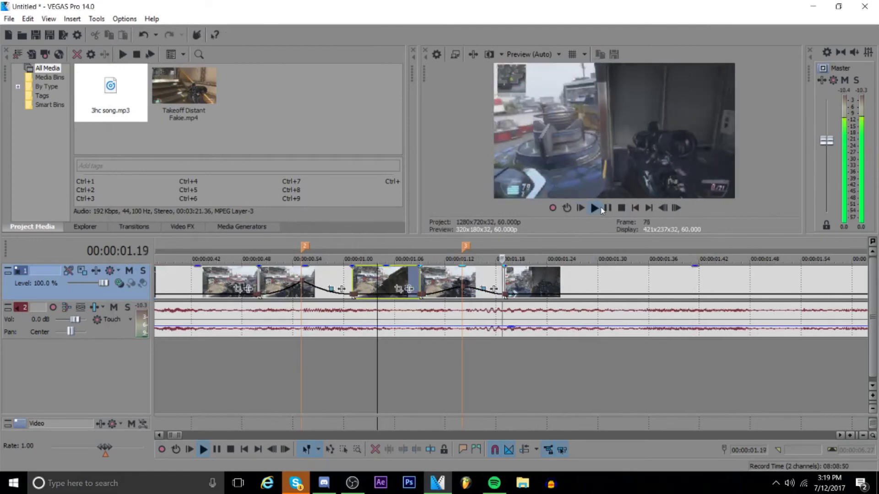
left_click(607, 208)
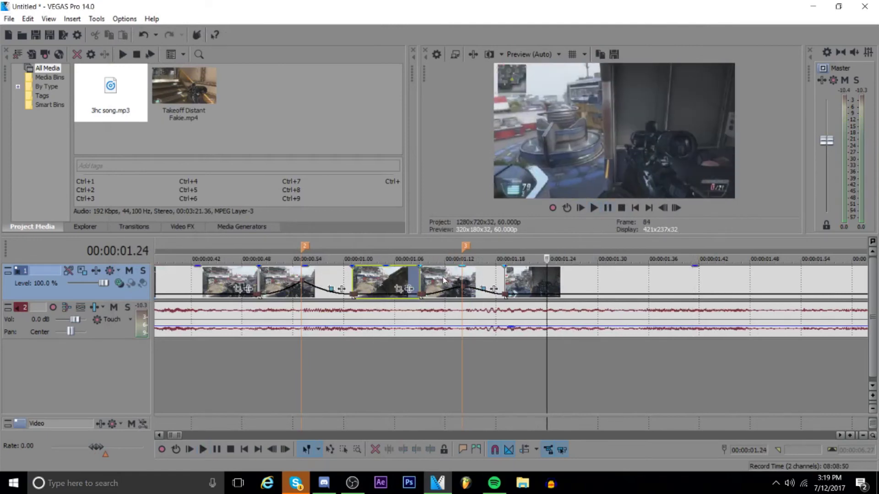
Step: In Pan/Crop for the third beat marker's event, set the middle keyframe to Slow and the start and end keyframes to Fast
left_click(444, 280)
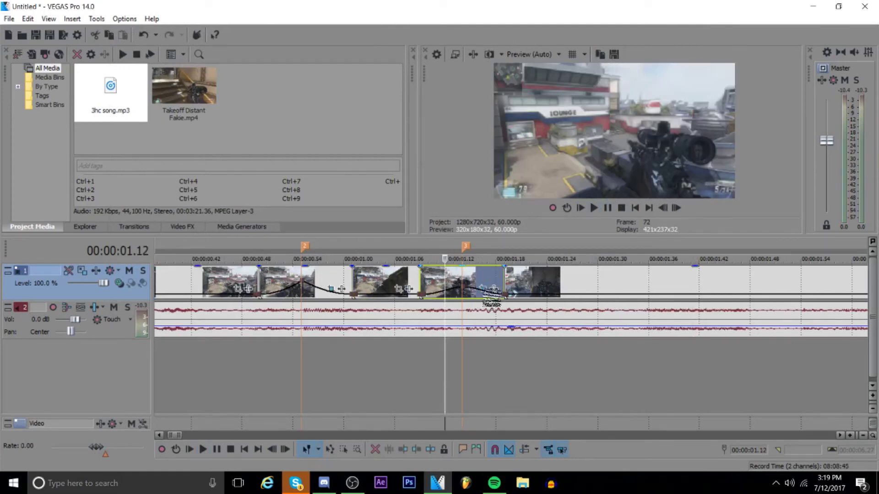
left_click(492, 289)
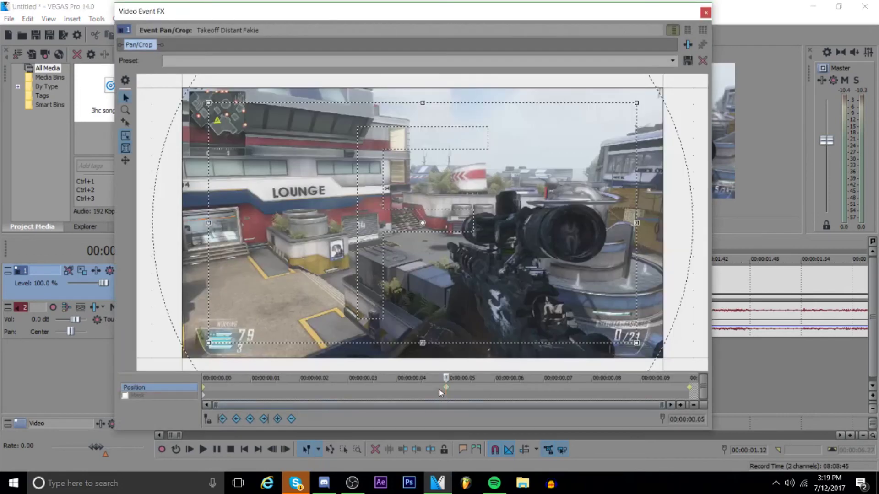
right_click(445, 388)
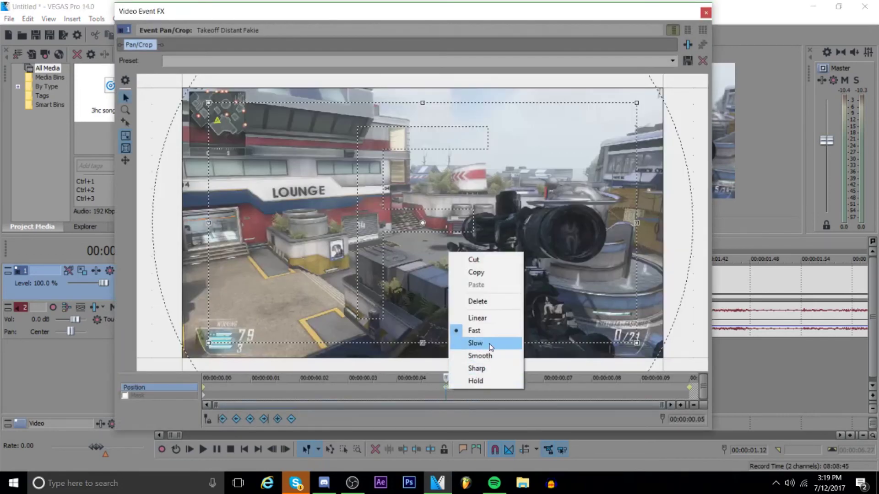
left_click(490, 347)
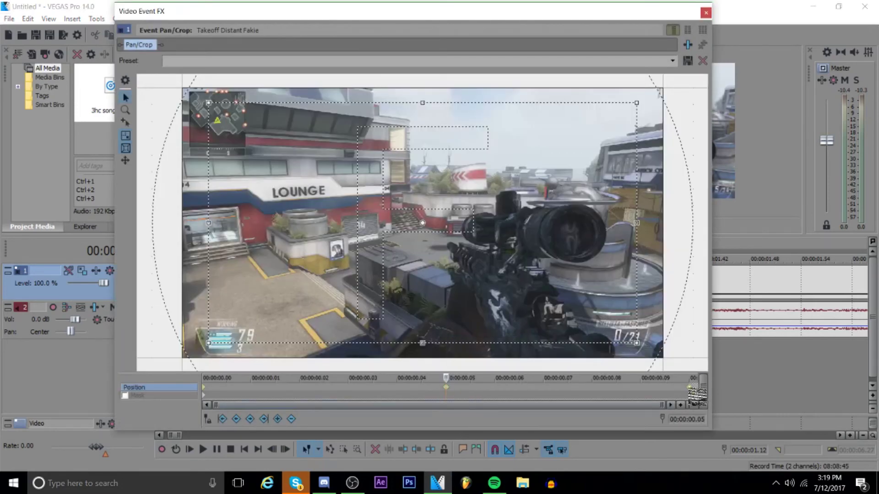
right_click(690, 388)
left_click(733, 333)
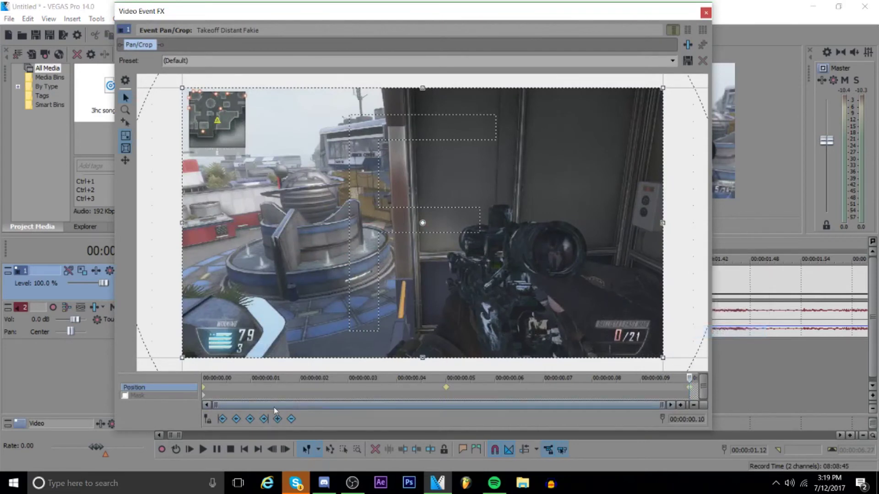
right_click(203, 388)
left_click(228, 332)
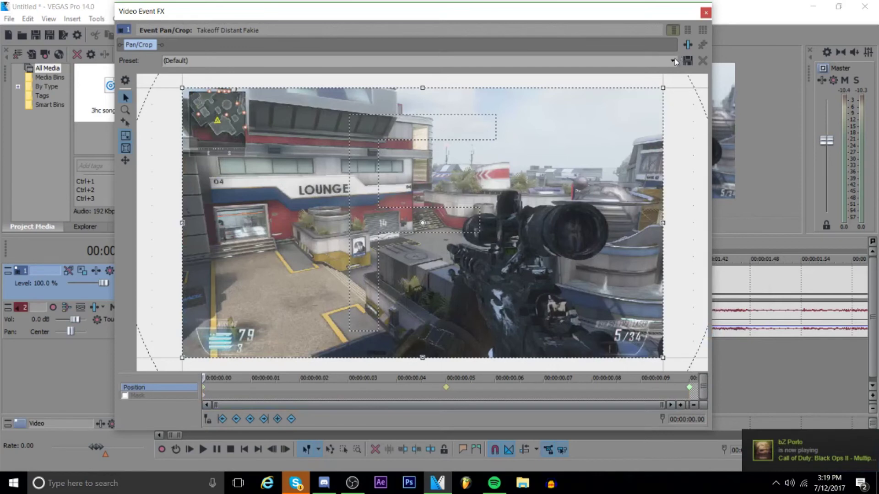
left_click(705, 15)
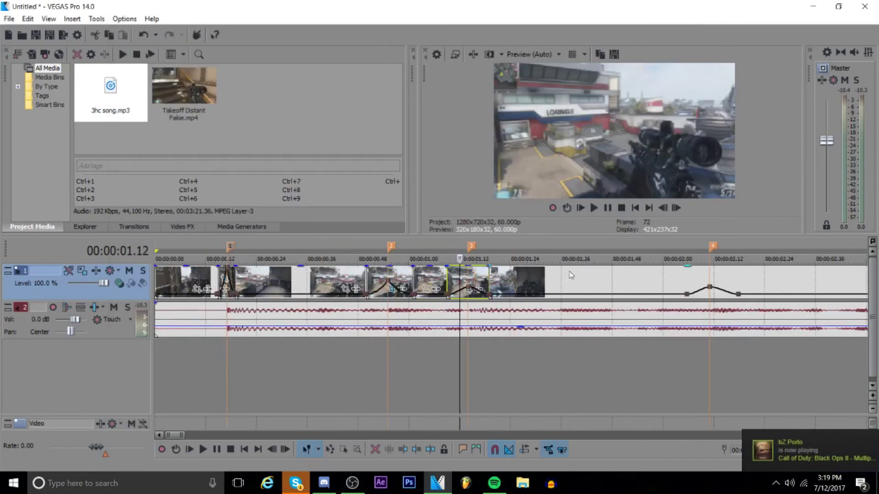
Step: Play the edit from the beginning past the fourth beat marker to check all three zoom pumps
left_click(635, 208)
left_click(593, 208)
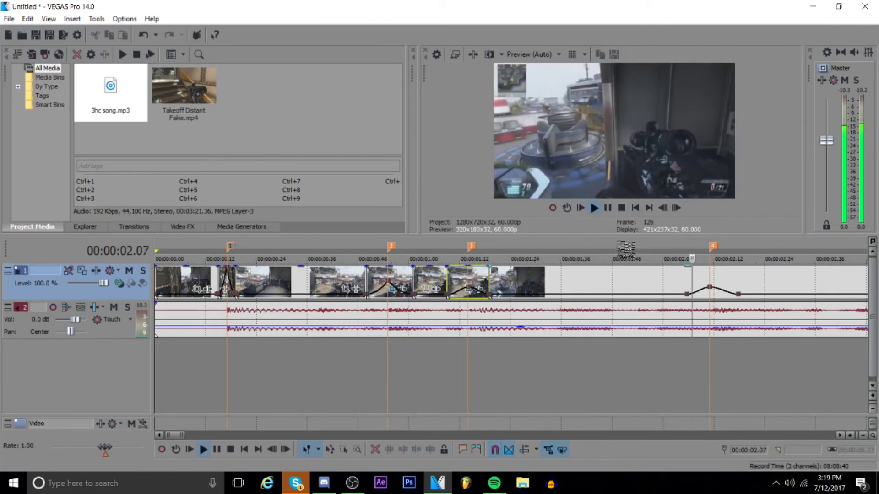
left_click(609, 209)
scroll(424, 297, "down", 3)
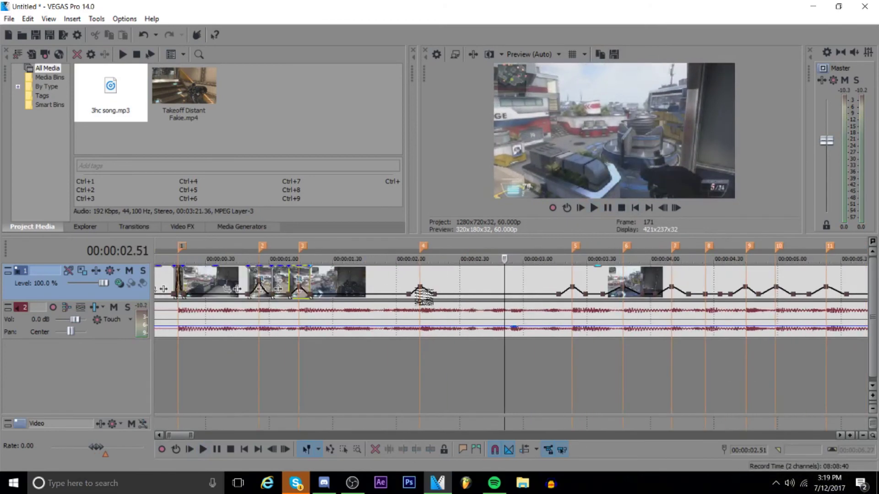
Step: Split the clip just before and just after the velocity peak at the fourth beat marker
left_click(402, 277)
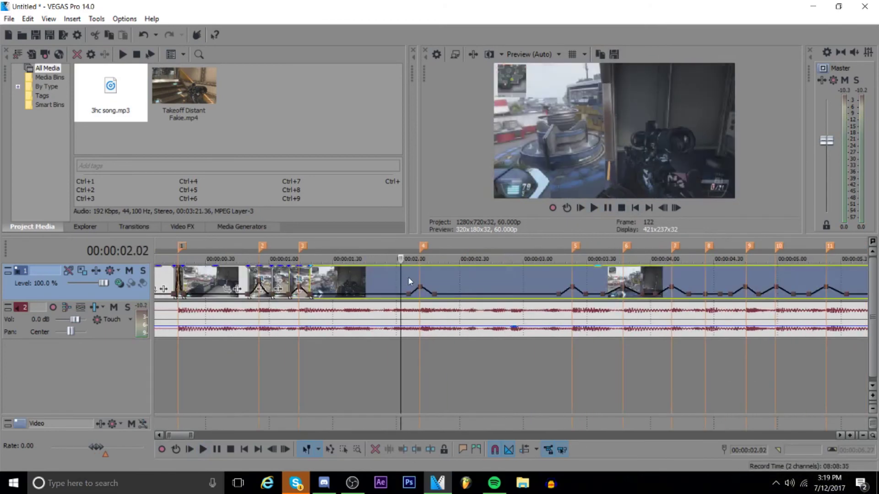
key("Right")
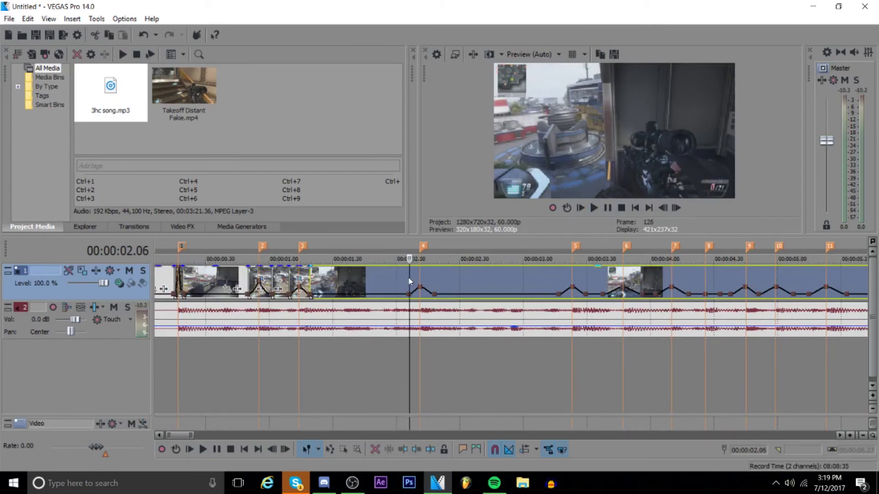
key("s")
scroll(410, 282, "up", 1)
left_click(543, 285)
key("s")
Step: Add a zoom pump in Pan/Crop to the fourth beat marker's event, peaking at the middle of the event
scroll(543, 285, "up", 5)
left_click(498, 290)
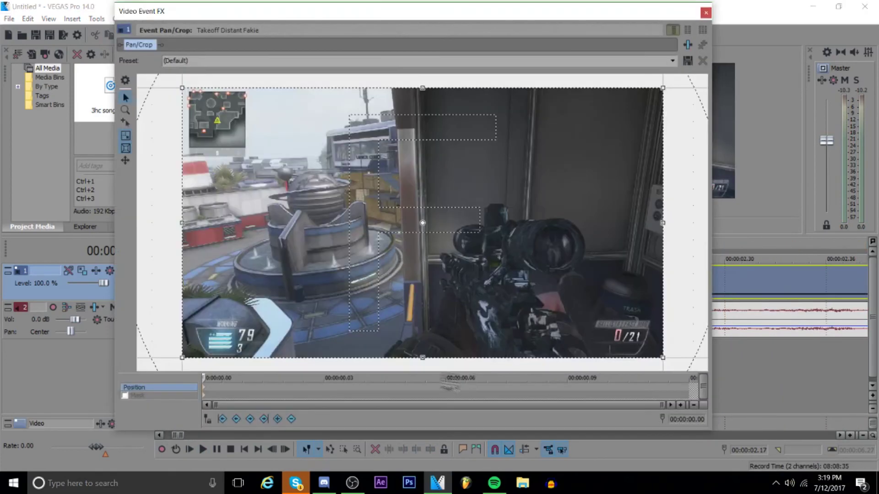
left_click(451, 395)
left_click(706, 13)
Step: Split the clip around the fifth beat marker's peak and keyframe a Pan/Crop zoom pump at the event's start, middle and end
scroll(609, 314, "down", 5)
left_click(802, 309)
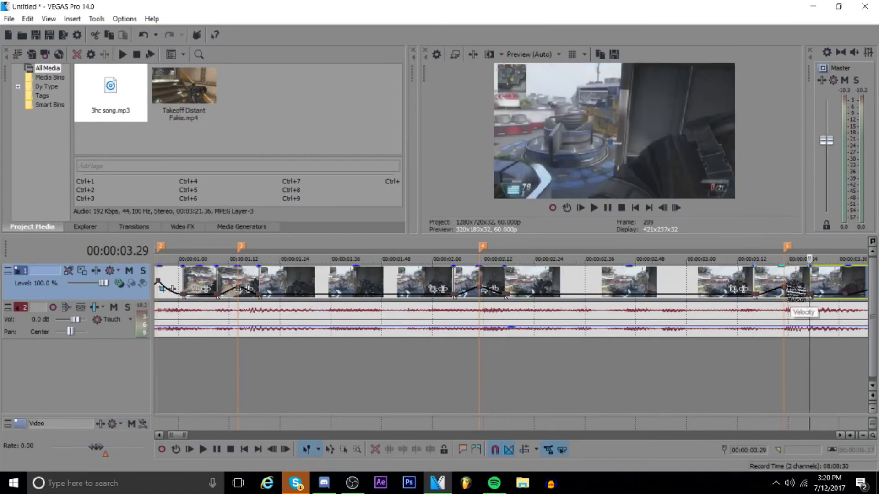
scroll(802, 310, "up", 4)
left_click(498, 290)
left_click(464, 393)
left_click(689, 394)
mouse_move(662, 358)
left_mouse_down()
mouse_move(637, 344)
mouse_move(646, 348)
left_mouse_up()
left_click(204, 387)
left_click(706, 13)
Step: Isolate the sixth beat marker's peak and add a zoom pump, matching the start and end keyframe interpolation to the earlier pumps
left_click(663, 310)
key("s")
left_click(498, 289)
right_click(689, 388)
left_click(716, 332)
right_click(204, 389)
left_click(245, 334)
left_click(706, 13)
Step: Split out the seventh beat marker's peak as its own event and give it the same Pan/Crop zoom pump
left_click(690, 310)
left_click(781, 281)
key("s")
left_click(759, 290)
left_click(242, 331)
left_click(705, 13)
Step: Separate the next beat peak after the seventh marker and set up its zoom pump with start, middle and end keyframes
scroll(557, 310, "down", 3)
left_click(557, 310)
left_click(568, 310)
key("s")
left_click(548, 289)
left_click(445, 388)
right_click(204, 388)
left_click(240, 331)
left_click(445, 388)
left_click(706, 13)
Step: Continue to the following beat peak, splitting it off and adding the zoom pump with matching keyframe interpolation
left_click(713, 310)
key("s")
left_click(741, 152)
right_click(690, 388)
left_click(728, 334)
left_click(445, 388)
left_click(706, 13)
Step: Split off the twelfth beat marker's event and add the final zoom pump around its middle keyframe in Pan/Crop
scroll(557, 309, "down", 1)
left_click(598, 310)
key("s")
left_click(610, 278)
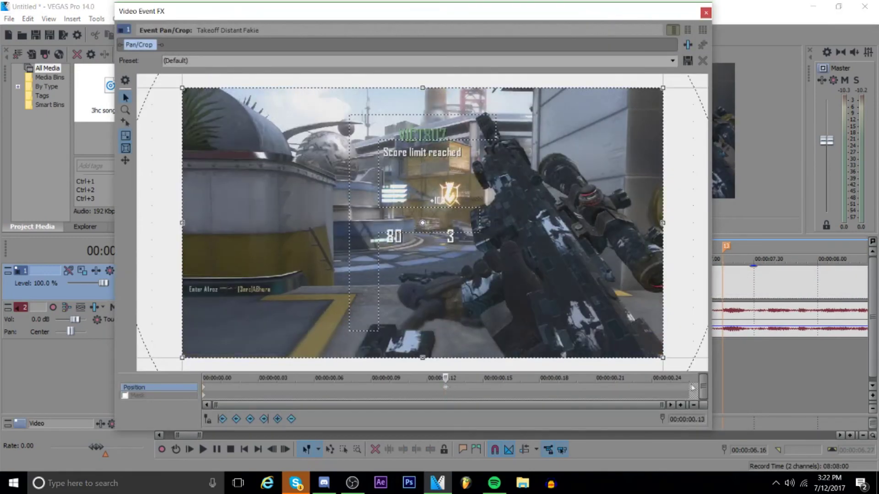
right_click(690, 388)
left_click(727, 333)
left_click(445, 388)
left_click(706, 13)
Step: Enlarge the video preview and play the whole edit from the beginning to check all the zoom pumps
left_click(635, 209)
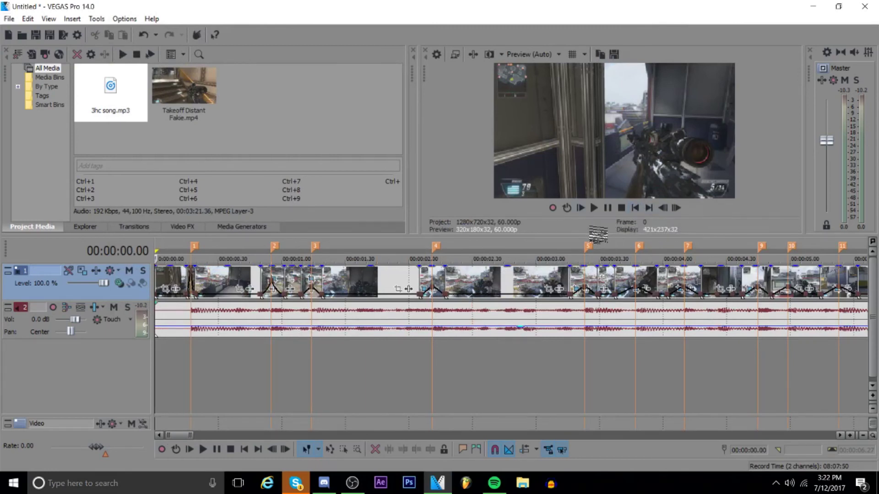
left_click_drag(598, 234, 586, 388)
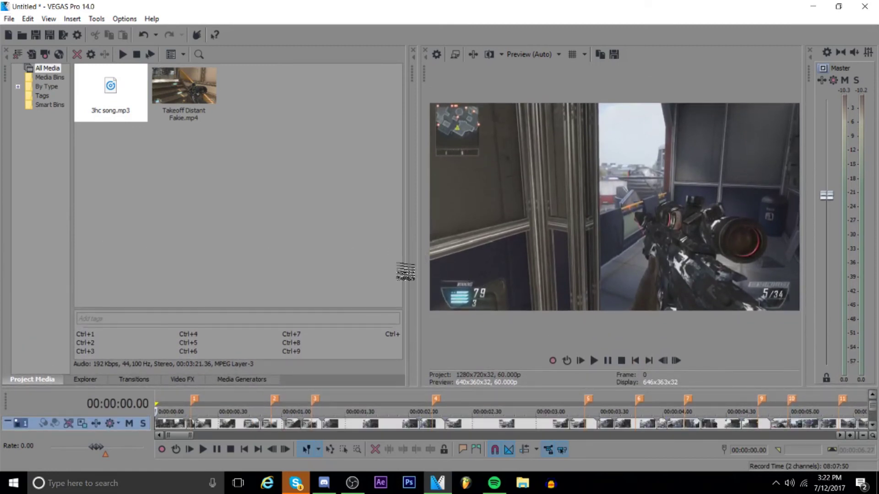
left_click_drag(406, 271, 69, 275)
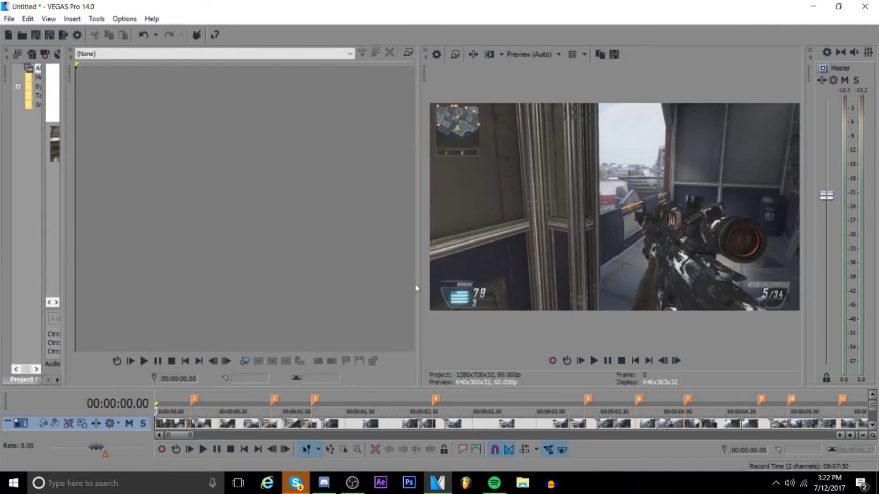
left_click_drag(415, 286, 80, 286)
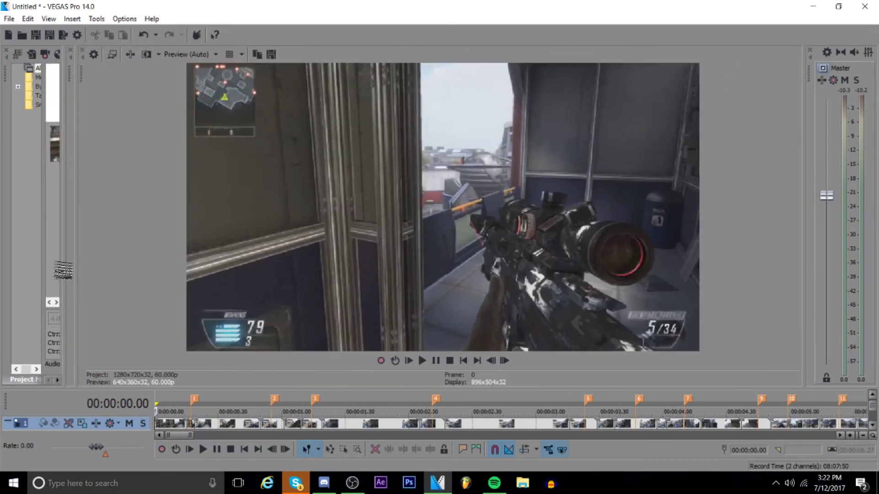
left_click(421, 361)
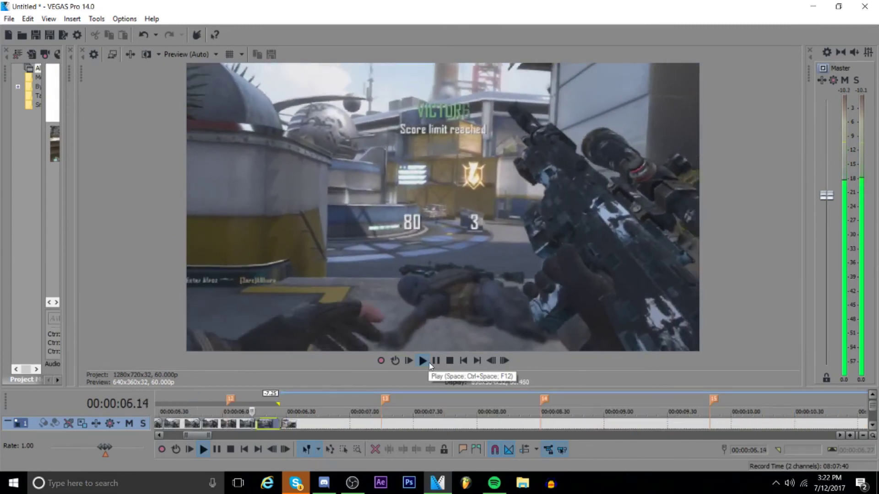
left_click(434, 363)
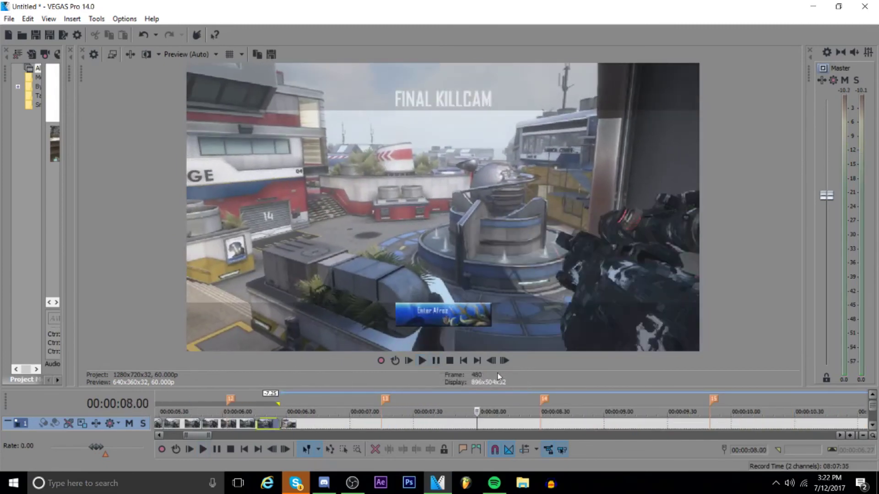
Step: Restore the timeline and Project Media areas to a working size and close the Trimmer window
scroll(622, 408, "up", 2)
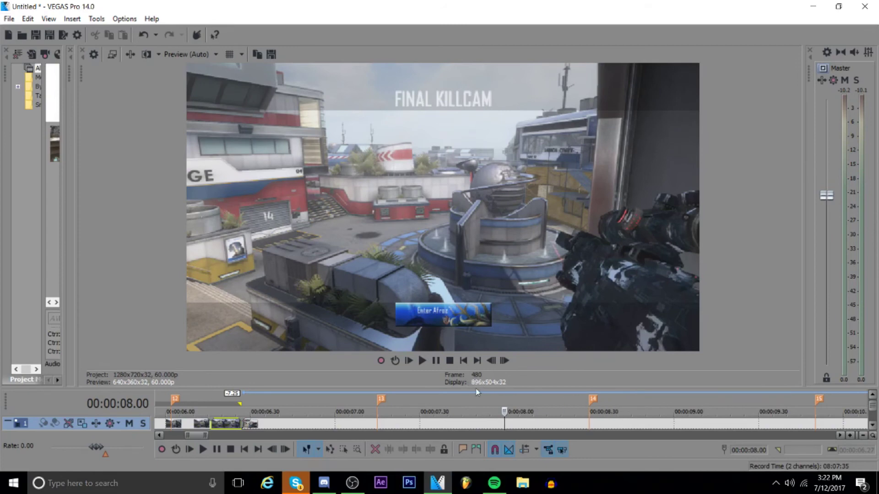
left_click_drag(476, 393, 470, 270)
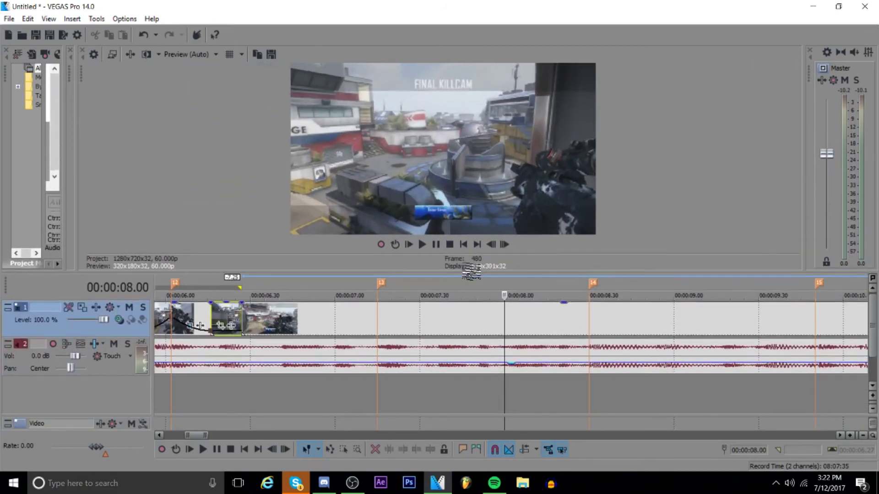
double_click(79, 169)
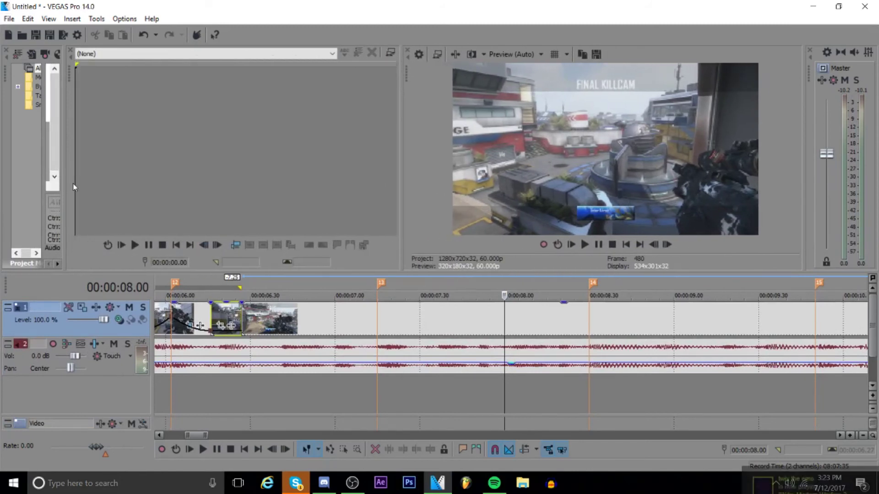
mouse_move(75, 182)
left_mouse_down()
mouse_move(285, 195)
mouse_move(86, 190)
left_mouse_up()
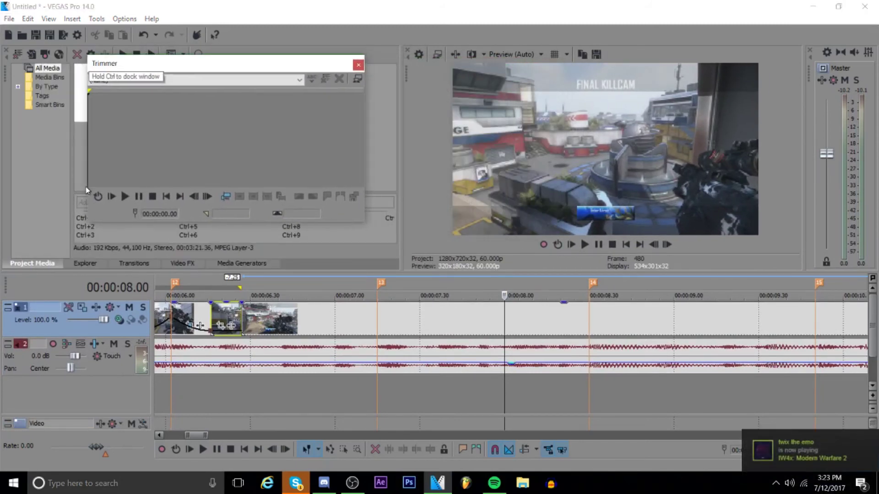
left_click(358, 65)
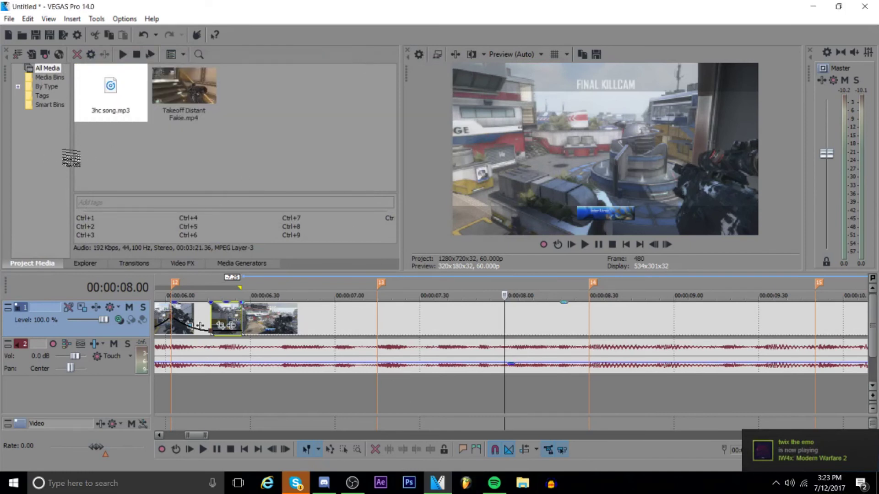
Step: Open Pan/Crop for the short event right after the twelfth beat marker's event and go to its last frame, 00:00:00.11
left_click(247, 321)
scroll(271, 330, "up", 3)
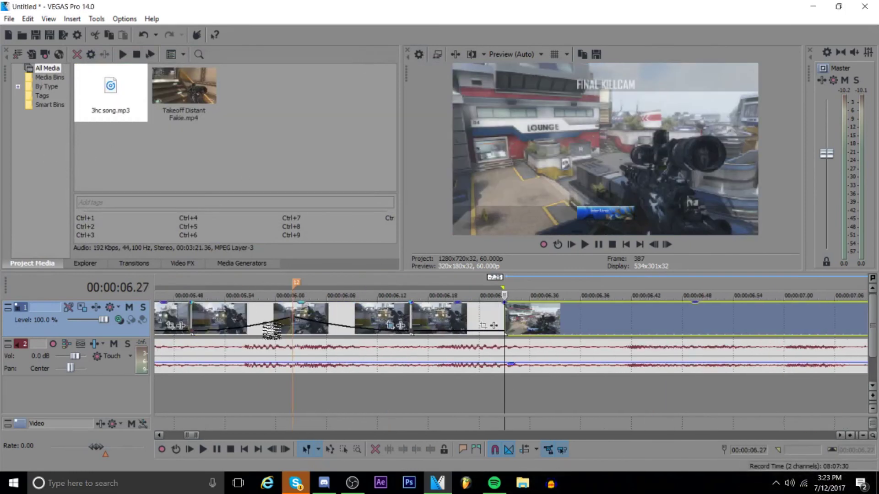
left_click(499, 327)
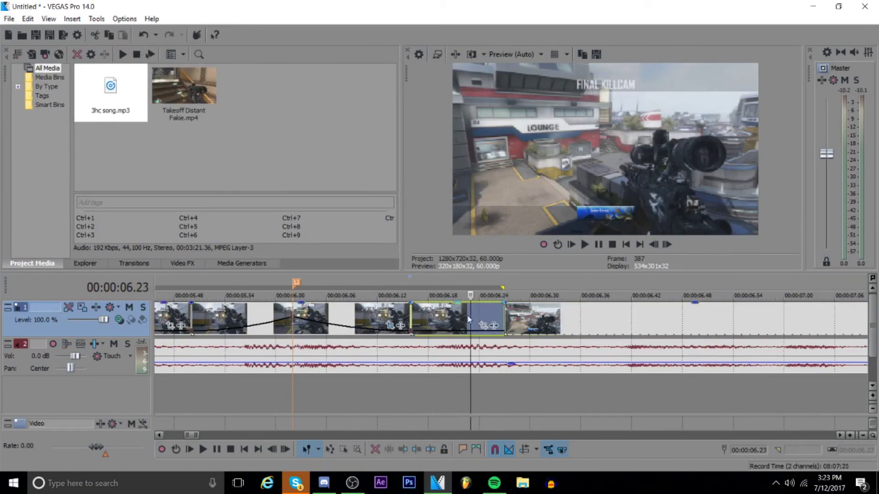
left_click(438, 320)
left_click(494, 326)
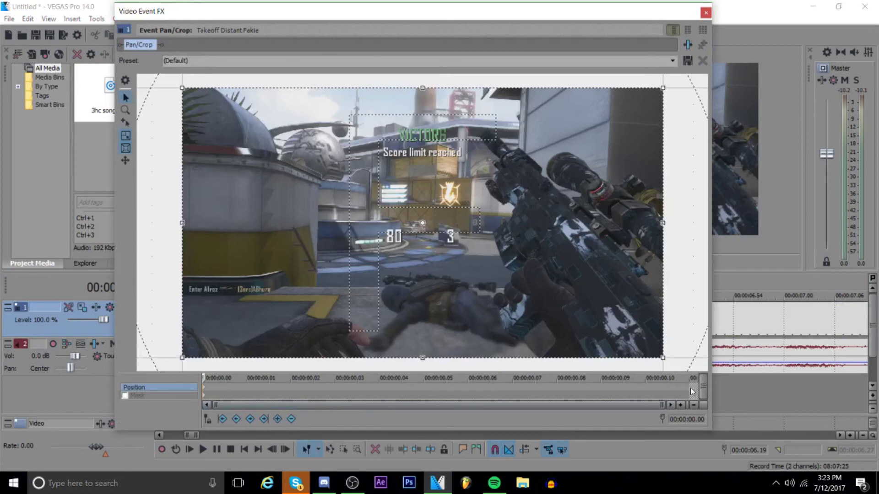
left_click(689, 387)
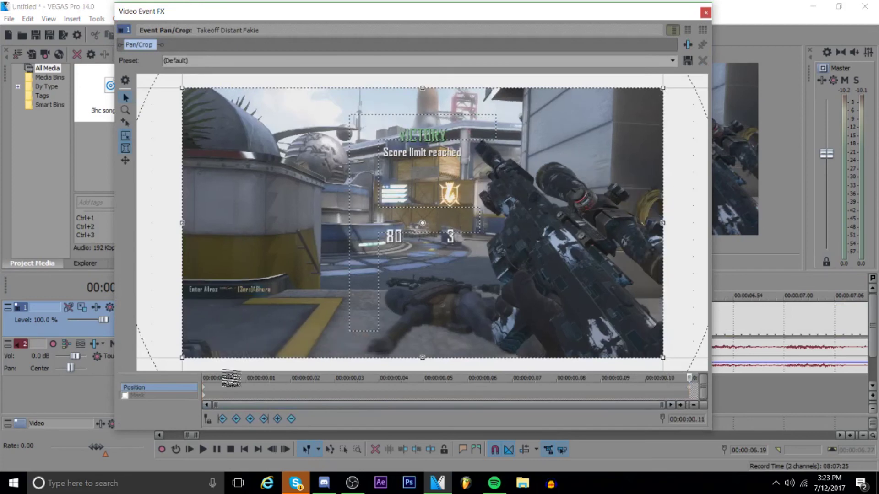
Step: Try shrinking and shifting the Pan/Crop frame off centre, recentre it with Center, and reset it with Restore
left_click_drag(181, 357, 259, 316)
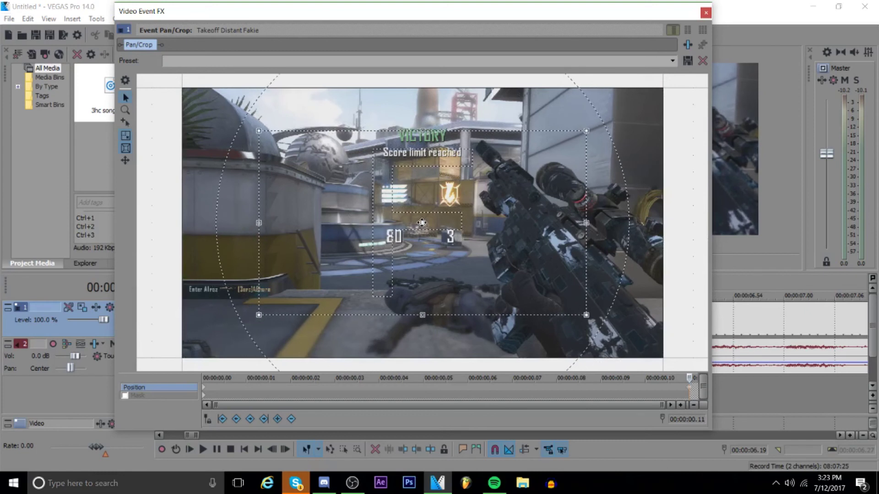
left_click_drag(421, 223, 444, 237)
mouse_move(402, 205)
left_mouse_down()
mouse_move(472, 241)
mouse_move(469, 202)
mouse_move(343, 165)
mouse_move(341, 174)
mouse_move(439, 202)
mouse_move(404, 199)
left_mouse_up()
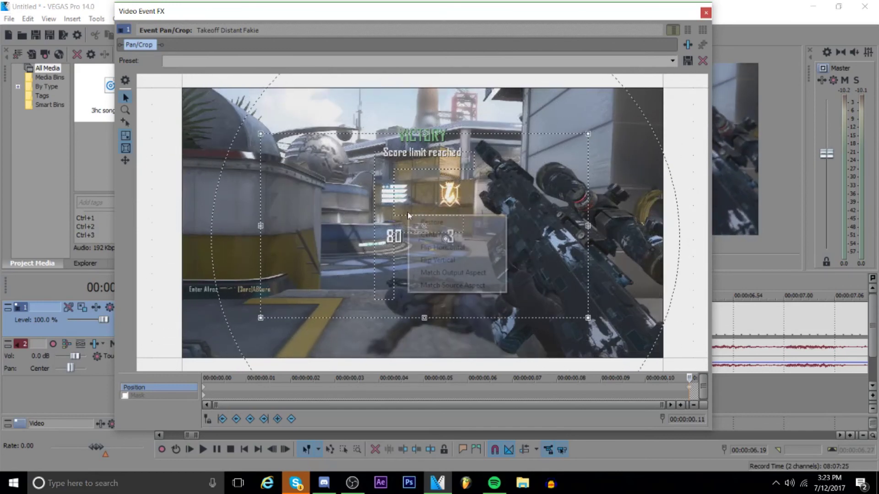
right_click(408, 214)
left_click(476, 236)
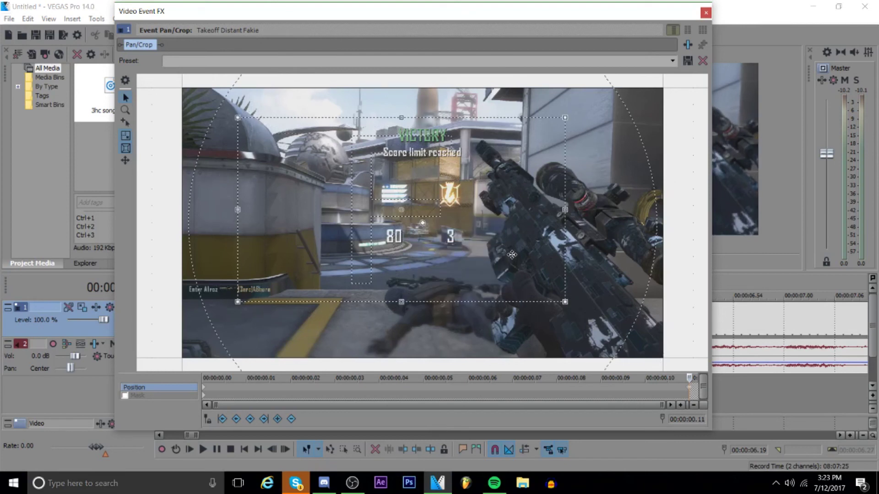
right_click(449, 232)
left_click(469, 249)
right_click(468, 248)
left_click(504, 253)
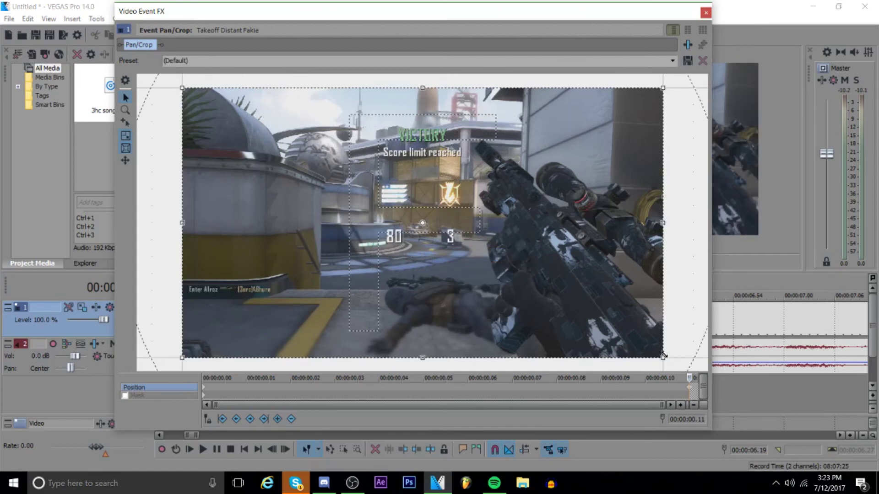
Step: Zoom in on the centre at the event's last Pan/Crop keyframe and enter youtube as the preset name
left_click_drag(661, 357, 611, 329)
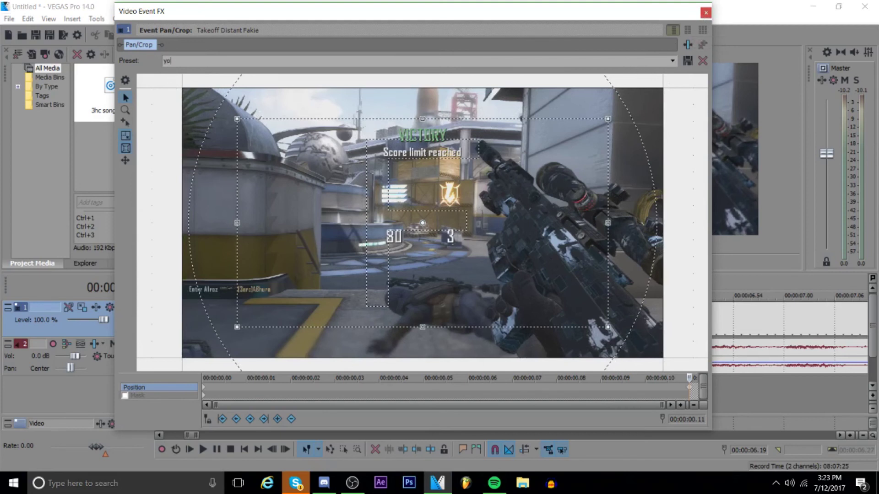
type("e")
key("Return")
left_click(705, 13)
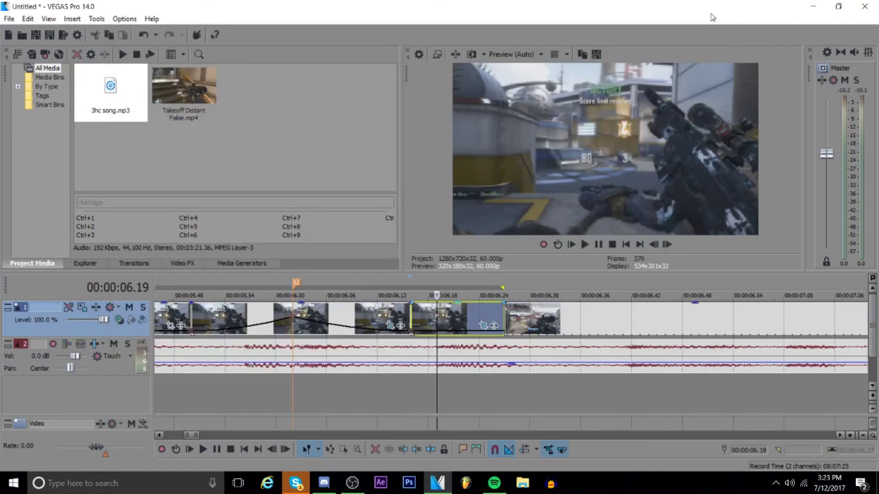
Step: Split the clip at 00:00:06.39 and look through the Pan/Crop presets for the event just before the split
left_click(604, 317)
key("s")
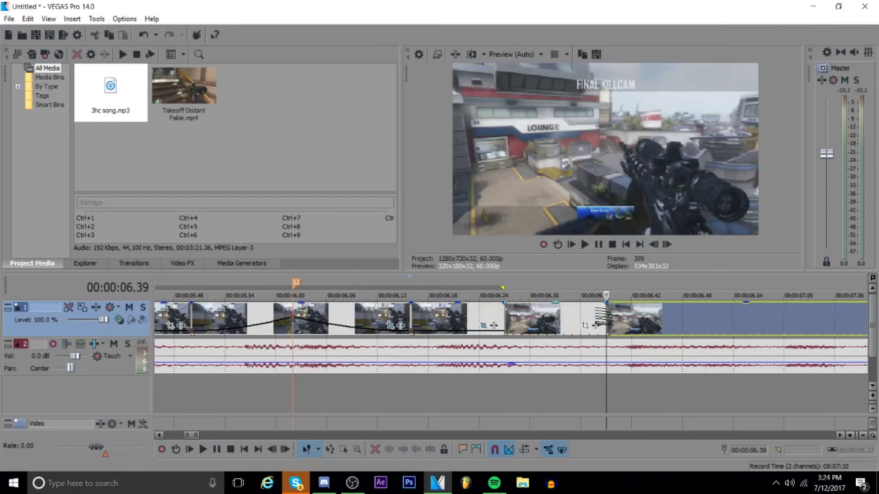
left_click(547, 319)
left_click(585, 326)
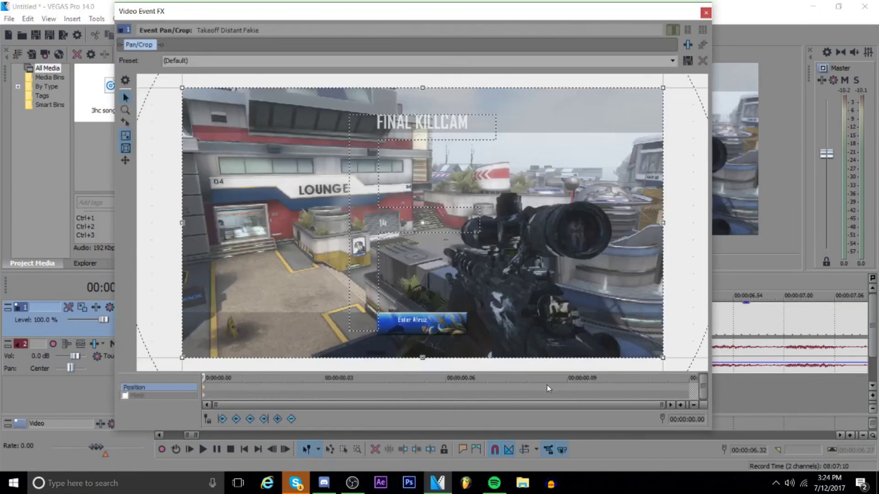
left_click(672, 60)
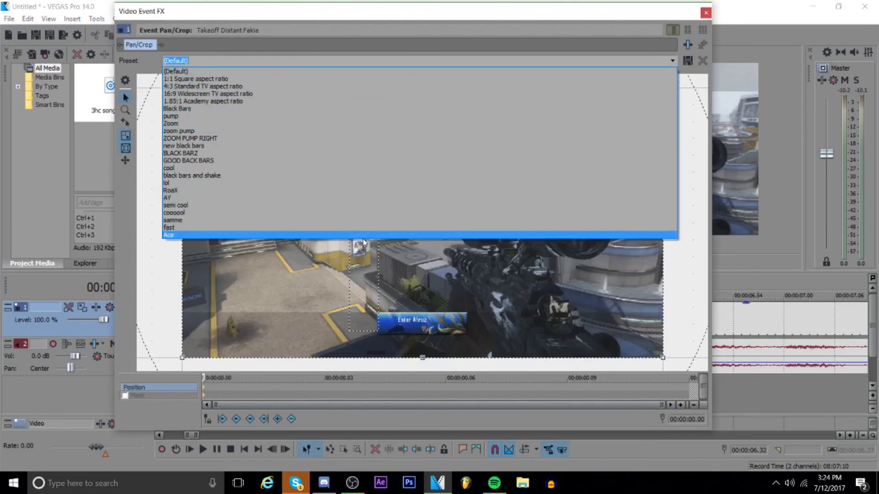
left_click(705, 14)
left_click(705, 13)
Step: Reopen Pan/Crop for the event right after the twelfth beat marker's event and save its zoomed framing as the preset youtube
left_click(453, 322)
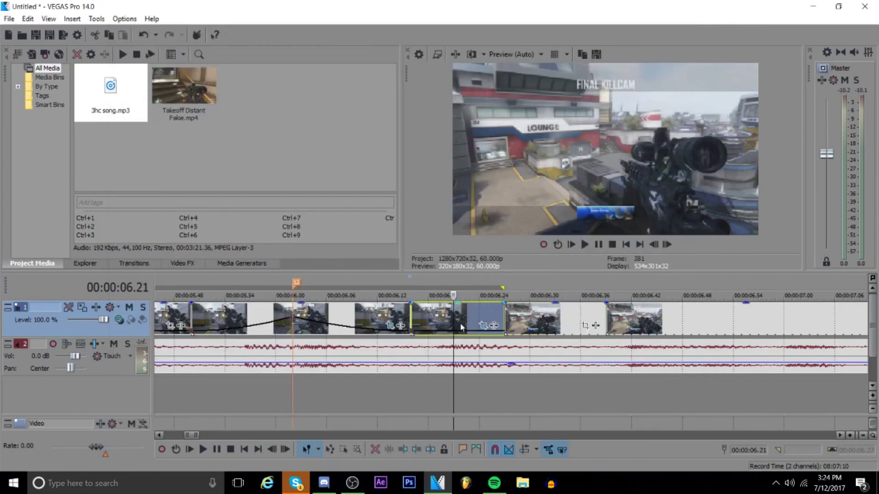
left_click(484, 325)
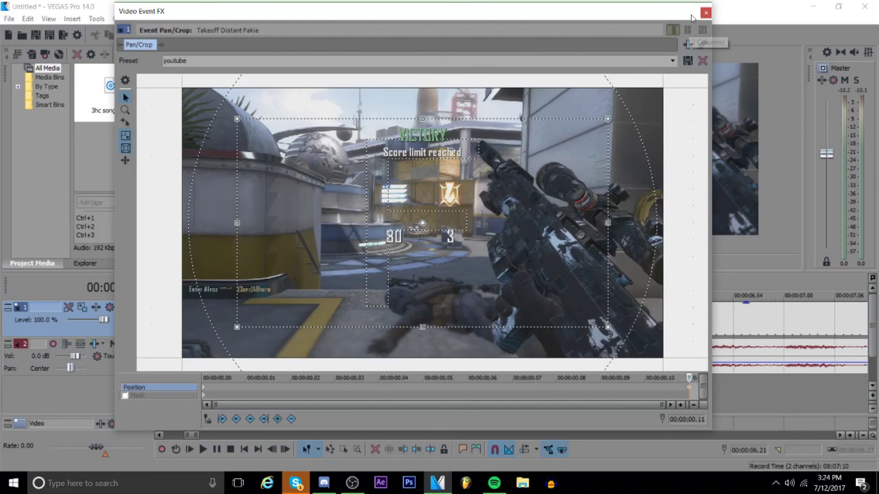
left_click(706, 12)
Step: Apply the youtube Pan/Crop preset at the start of the event ending at 00:00:06.39 and the (Default) preset at its last frame
left_click(585, 326)
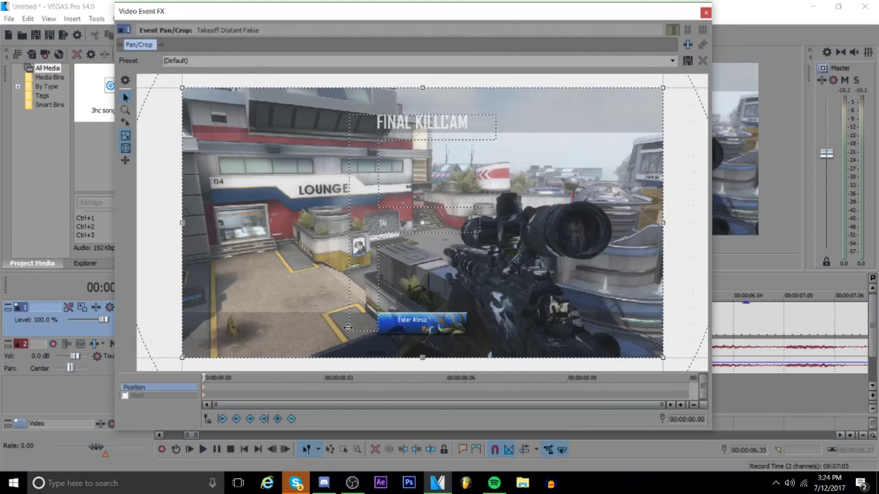
left_click(671, 60)
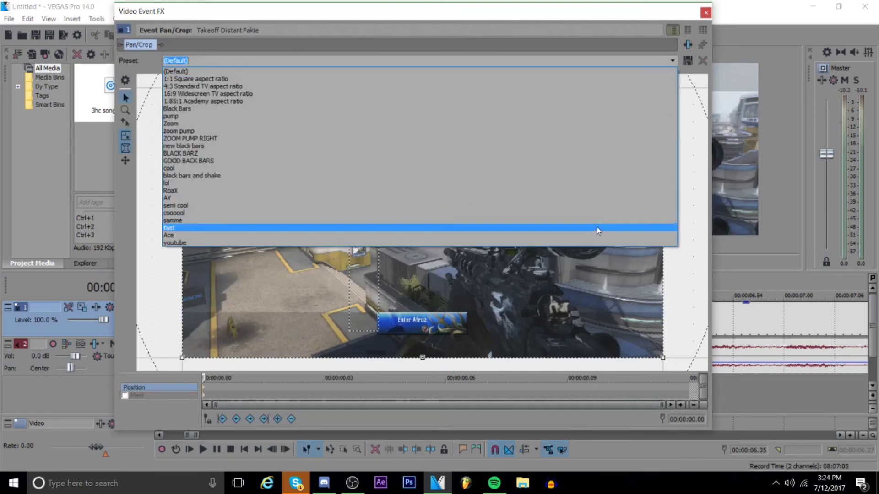
left_click(597, 243)
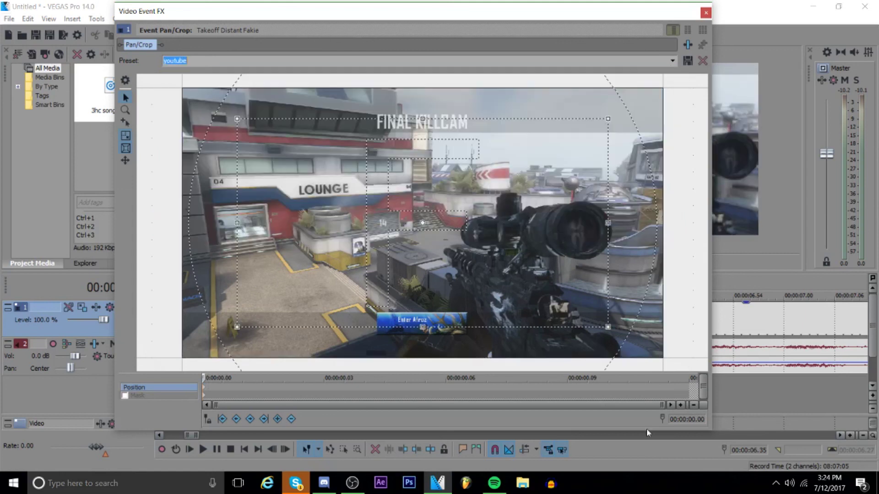
left_click(689, 387)
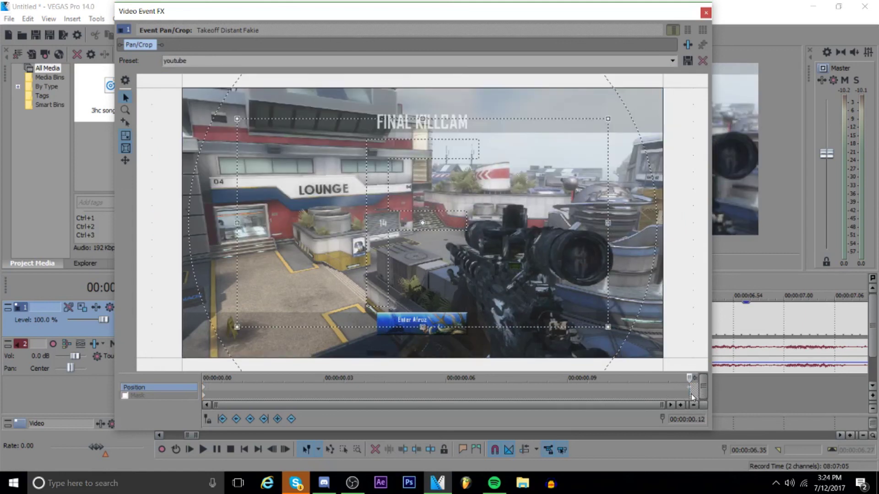
left_click(672, 61)
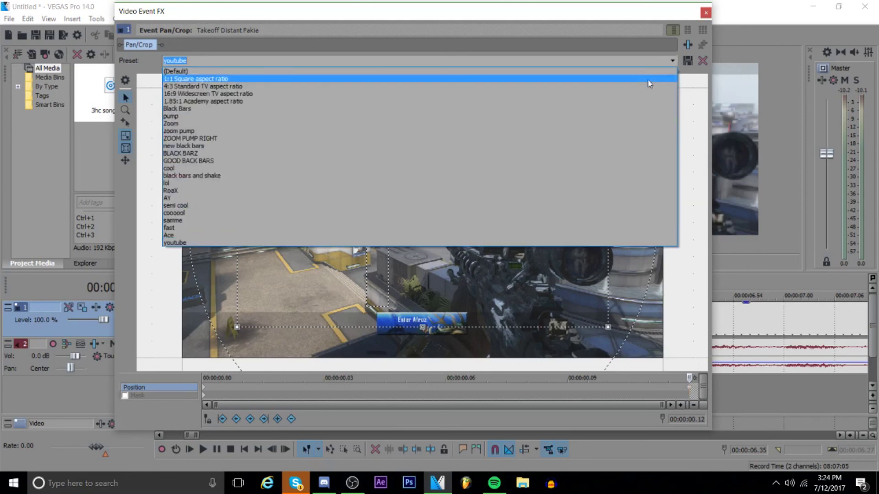
left_click(646, 72)
left_click(705, 12)
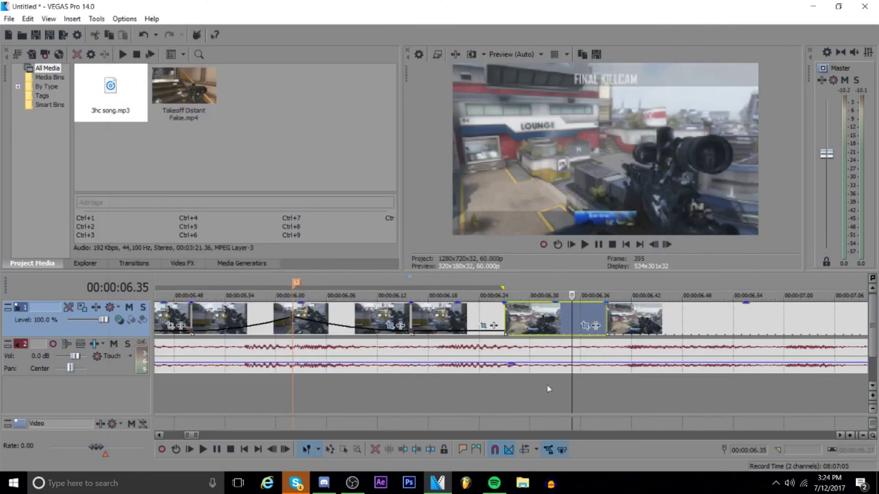
Step: Play back the timeline from 00:00:06.05 to review the zoom pumps, and return the cursor to 00:00:06.16
left_click(376, 395)
left_click(317, 396)
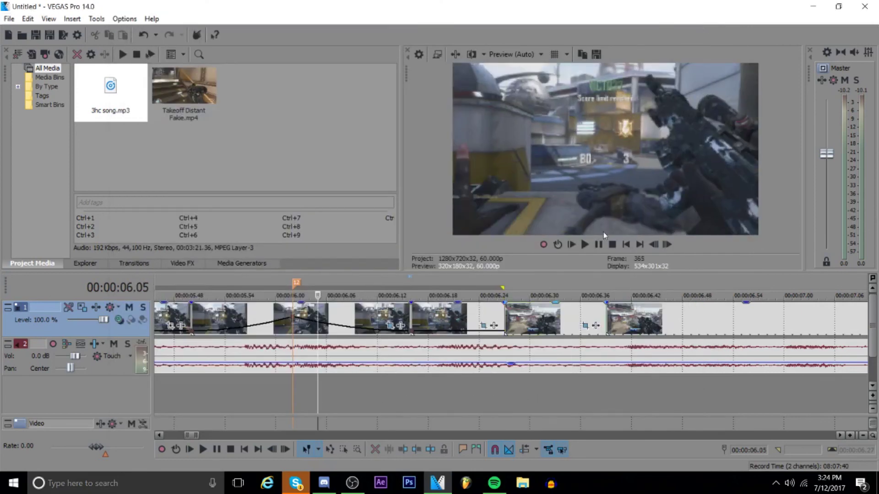
left_click(584, 244)
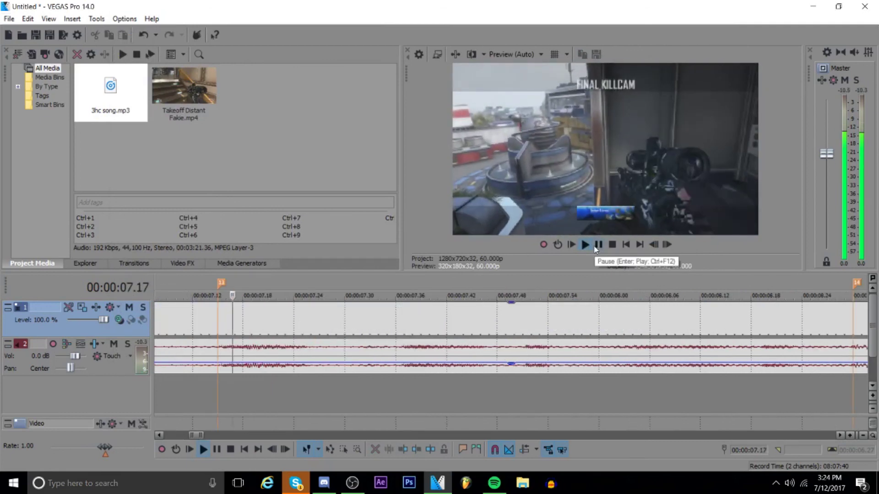
left_click(598, 244)
scroll(349, 325, "down", 5)
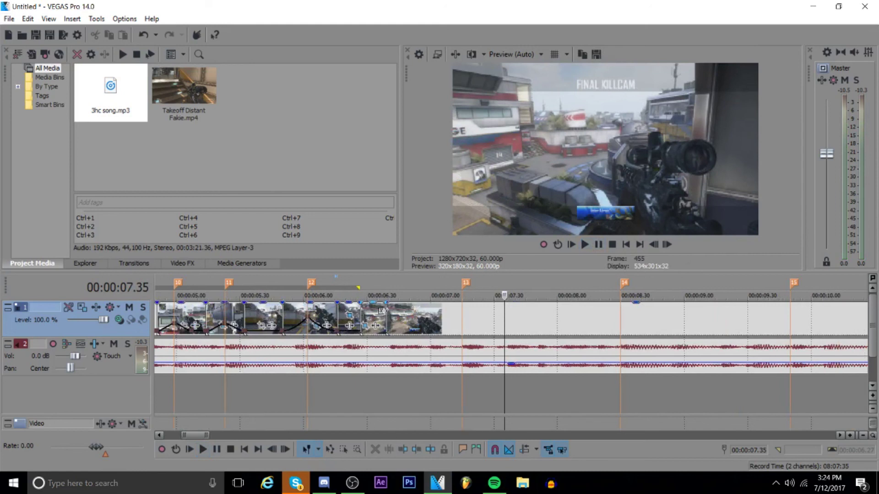
left_click(385, 312)
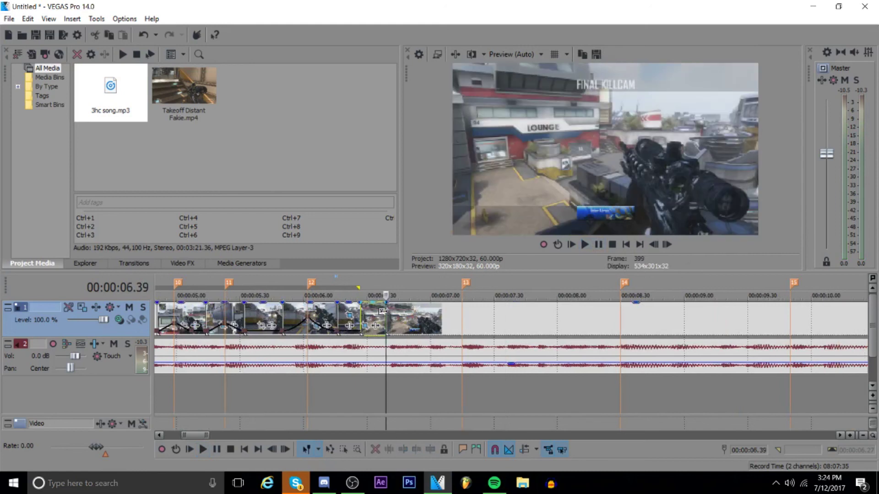
left_click(338, 311)
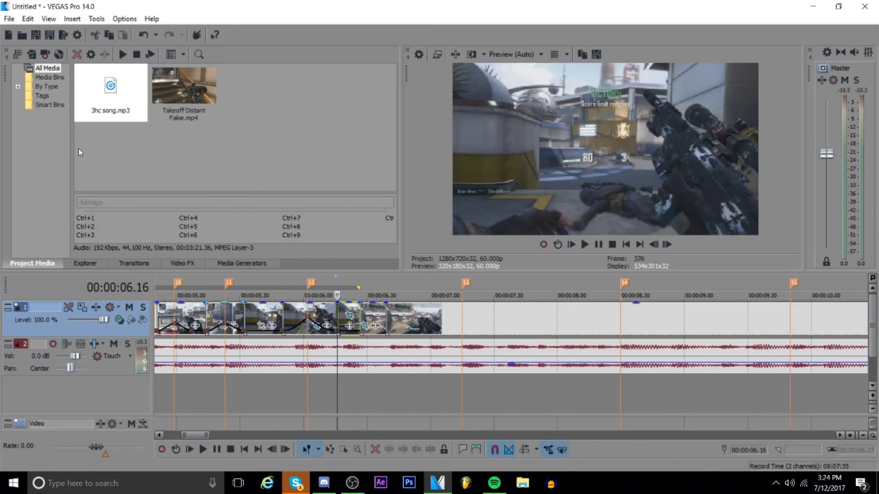
Step: Render the project as an MP4 named Youtube with the Internet HD 1080p template
left_click(9, 19)
left_click(37, 106)
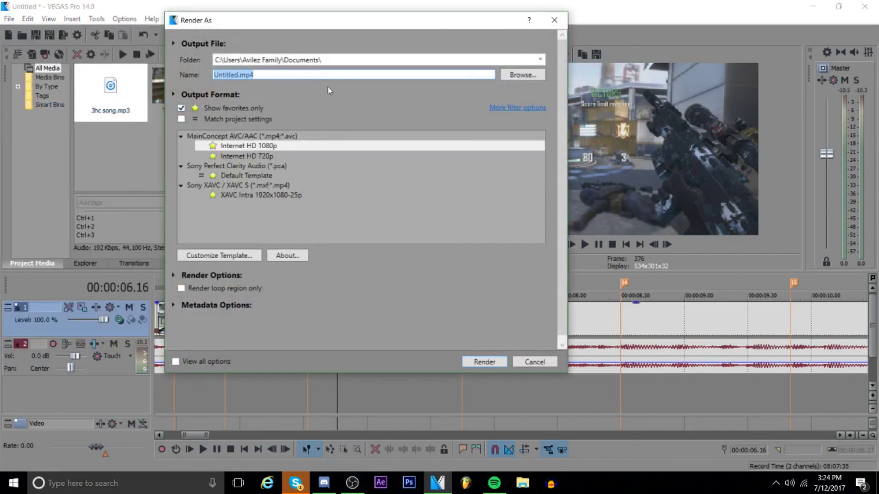
key("BackSpace")
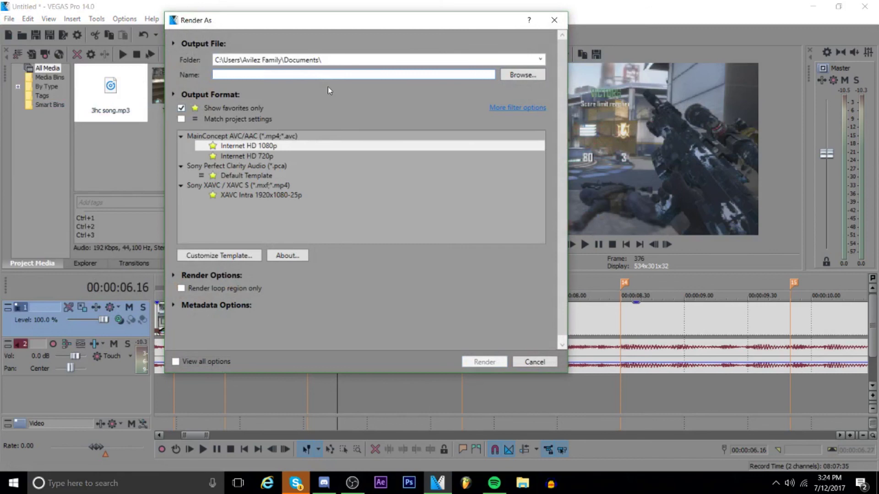
type("Youtube")
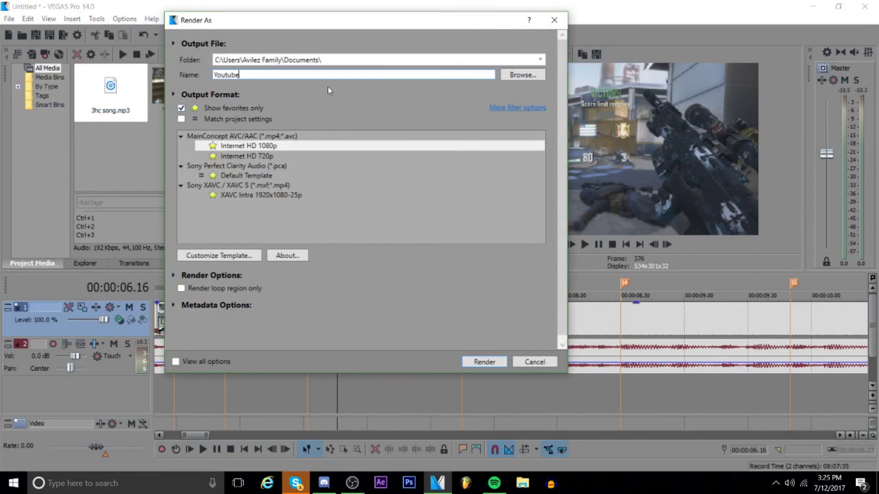
key("Return")
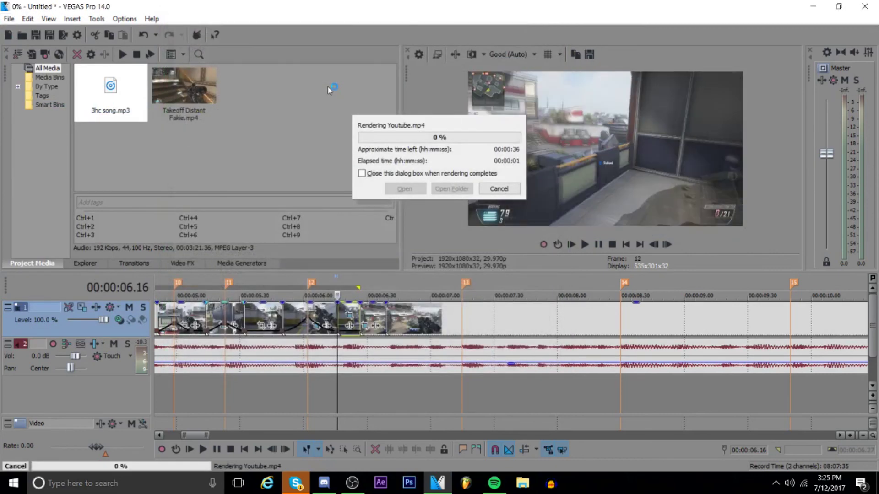